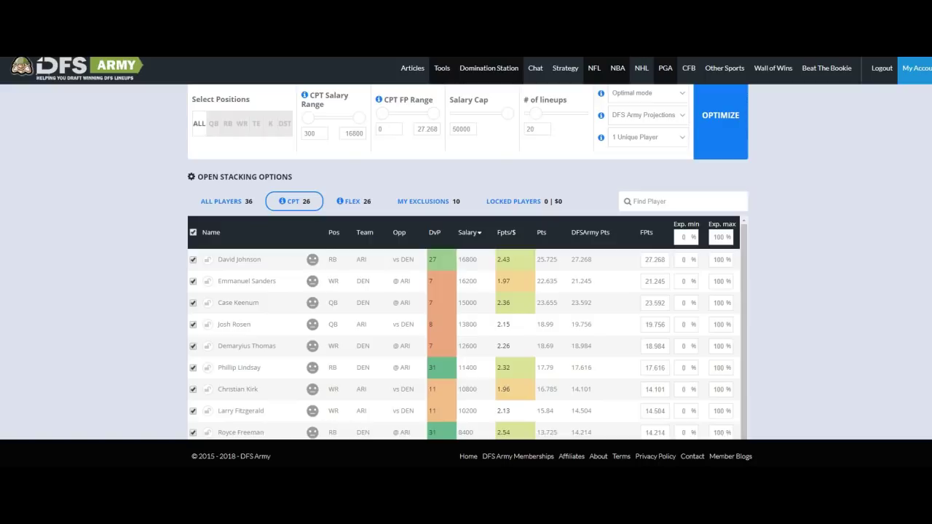
- Set the optimizer to the DraftKings site, Showdown game type and the DEN vs ARI slate for 2018-10-18
scroll(786, 301, "up", 5)
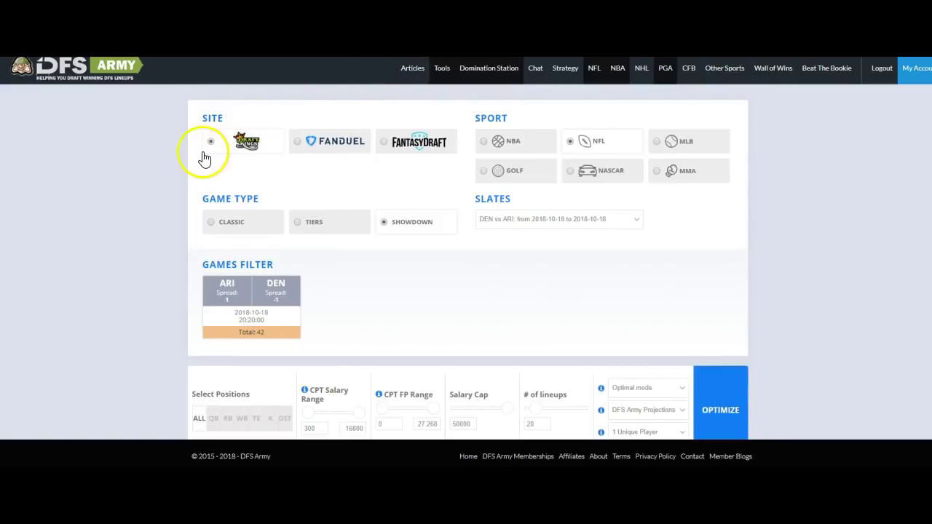
left_click(215, 157)
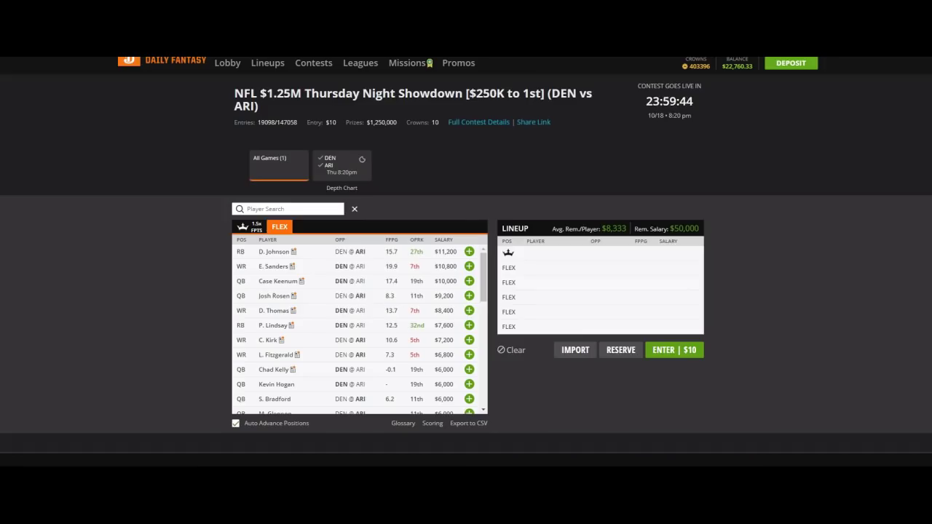
left_click(284, 173)
left_click(383, 100)
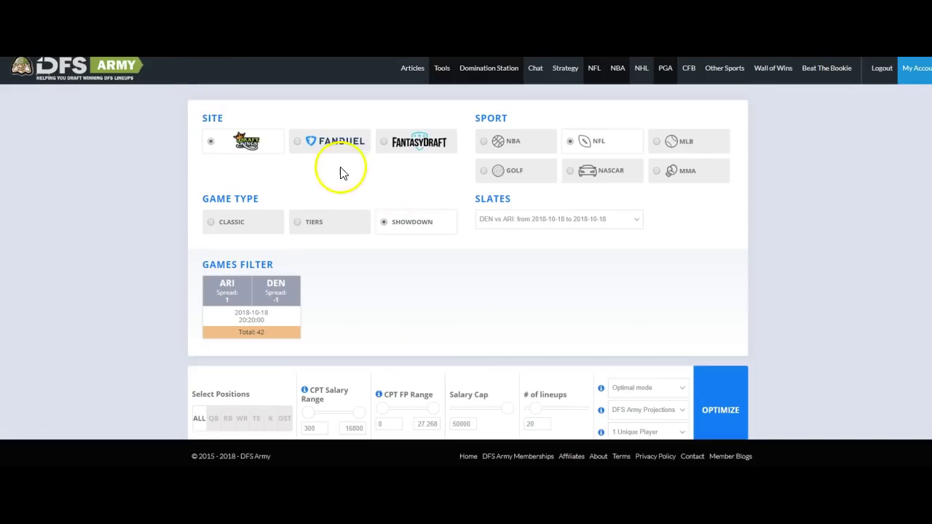
left_click(419, 227)
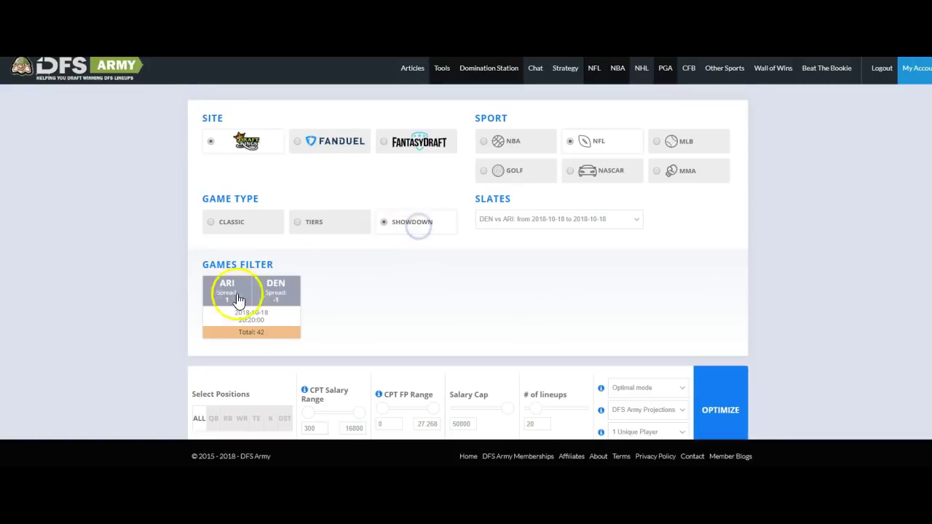
left_click(592, 217)
left_click(537, 266)
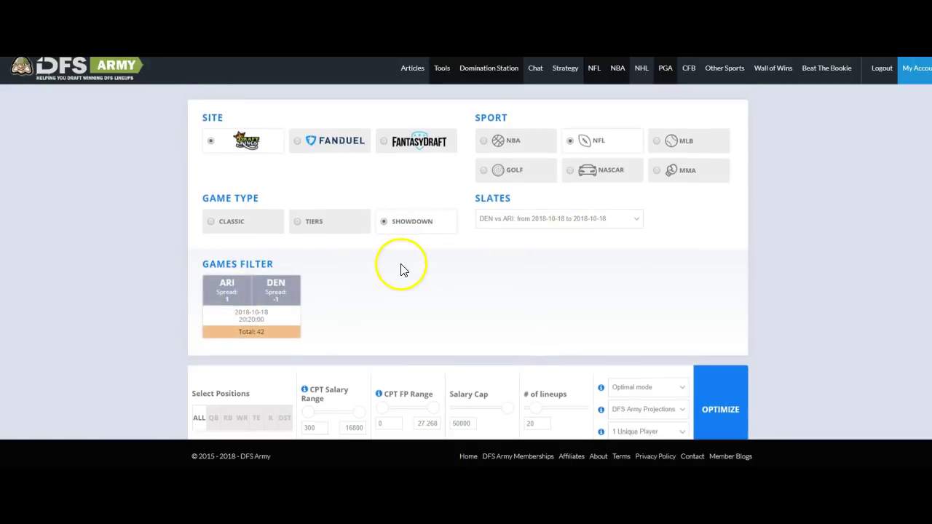
- Show the full player pool and filter it to quarterbacks to review which ones are included
scroll(306, 240, "down", 2)
scroll(377, 196, "down", 3)
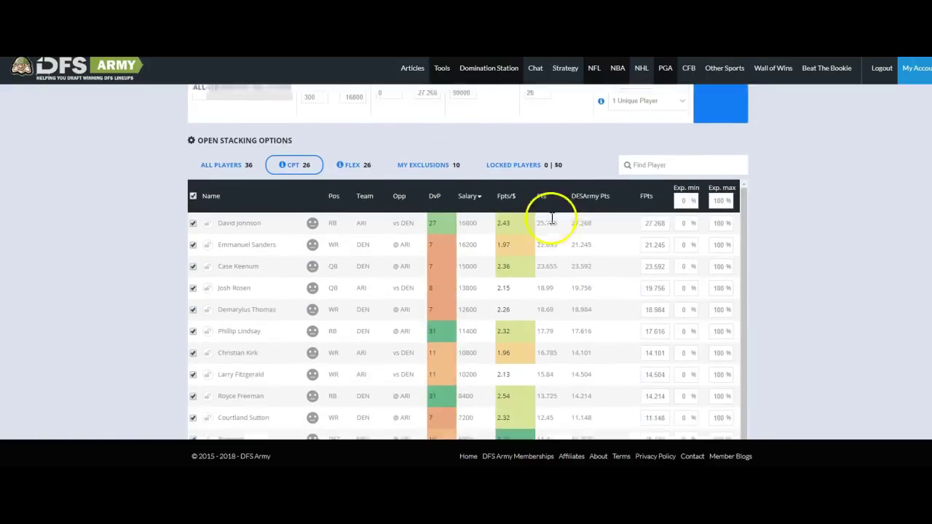
scroll(765, 194, "up", 2)
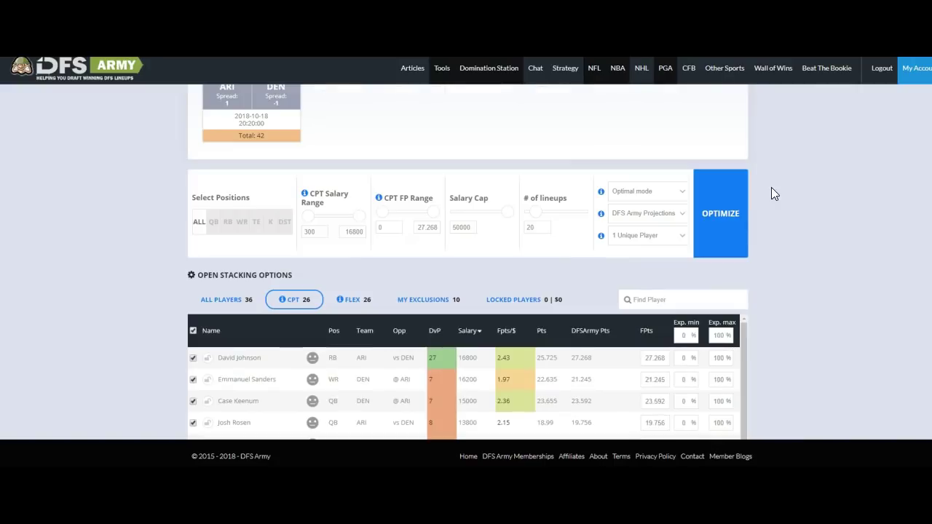
scroll(771, 193, "down", 2)
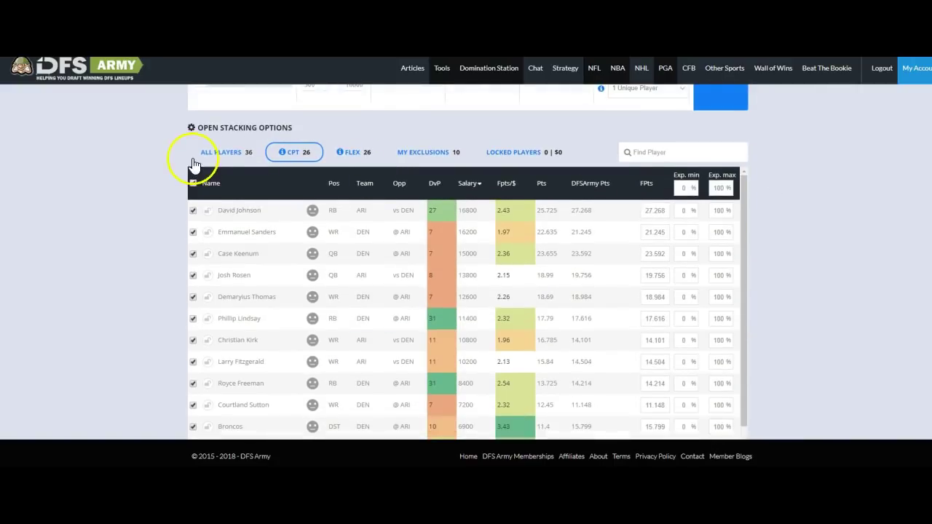
left_click(220, 153)
scroll(197, 197, "down", 4)
scroll(327, 256, "up", 5)
left_click(213, 173)
scroll(173, 192, "down", 1)
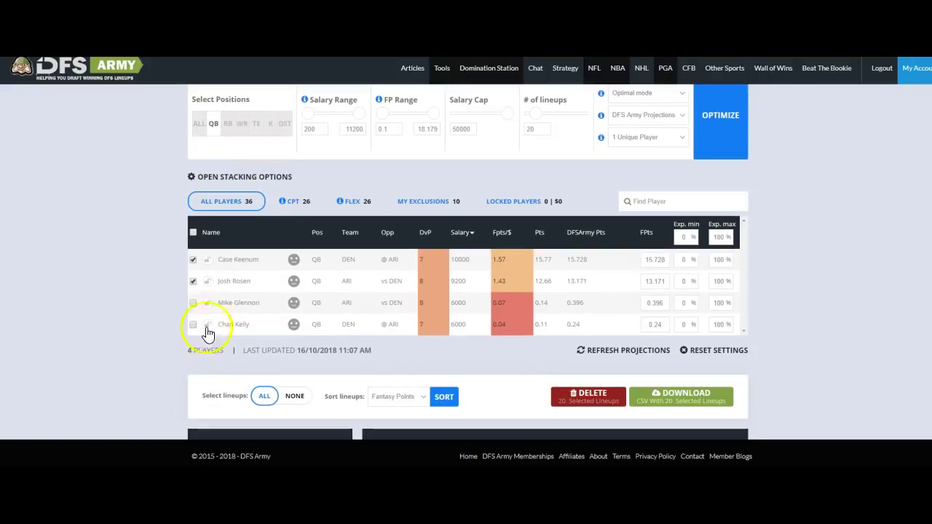
- Filter the full player pool to running backs and review which ones are included and excluded
left_click(230, 131)
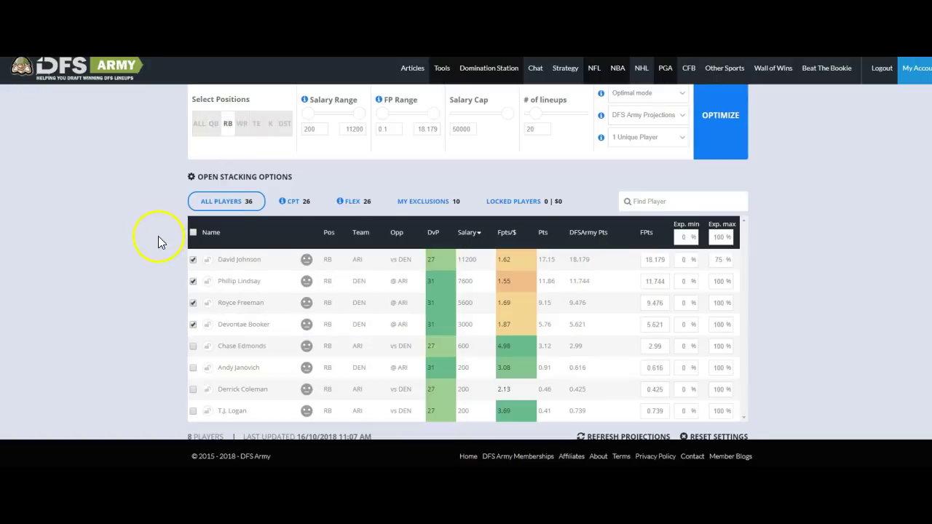
scroll(158, 239, "down", 1)
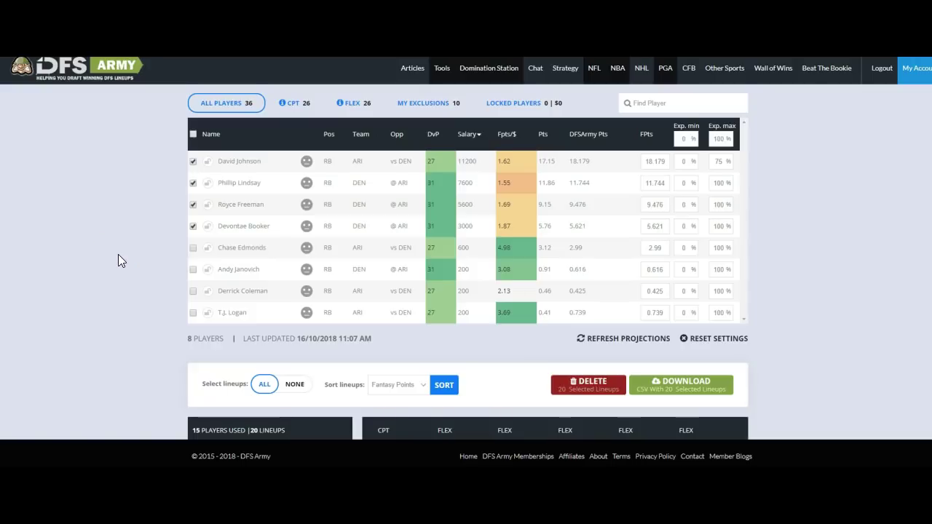
scroll(151, 254, "up", 1)
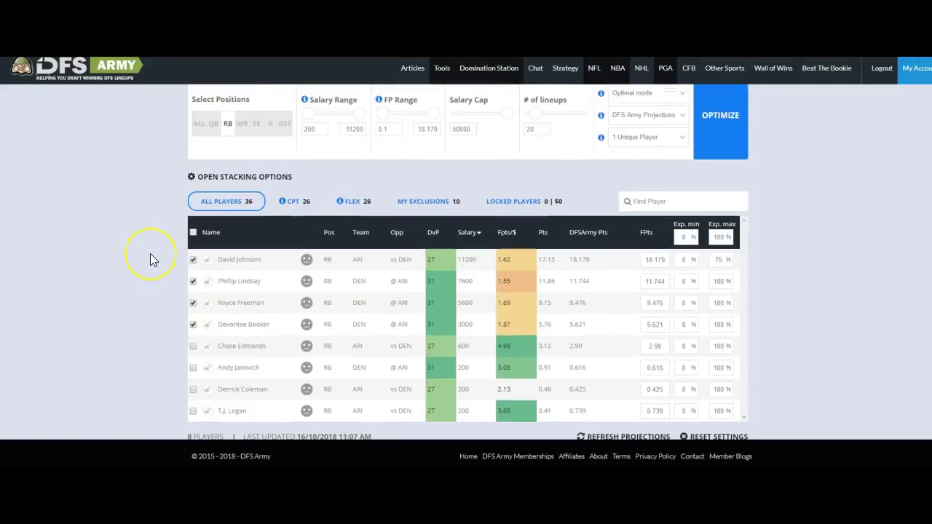
left_click(221, 125)
left_click(227, 125)
- Try including Chase Edmonds in the running back player pool
scroll(200, 204, "down", 1)
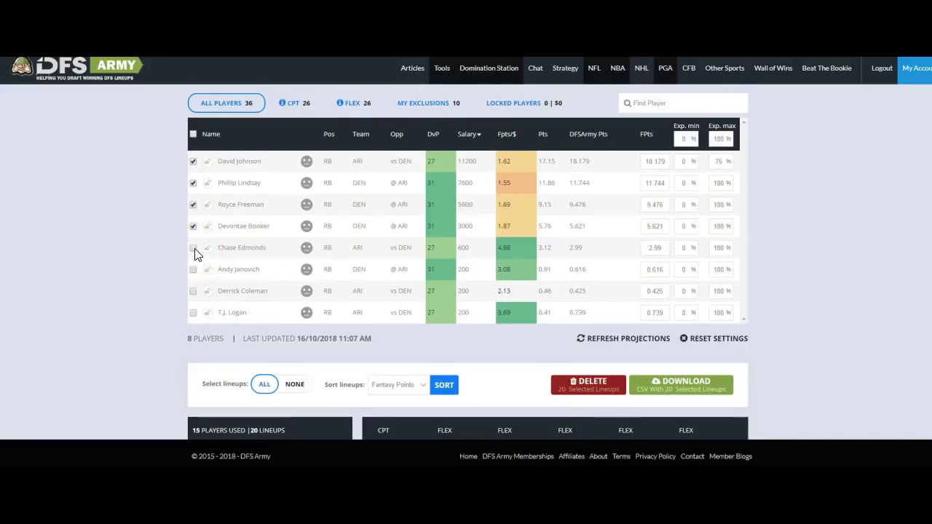
left_click(194, 249)
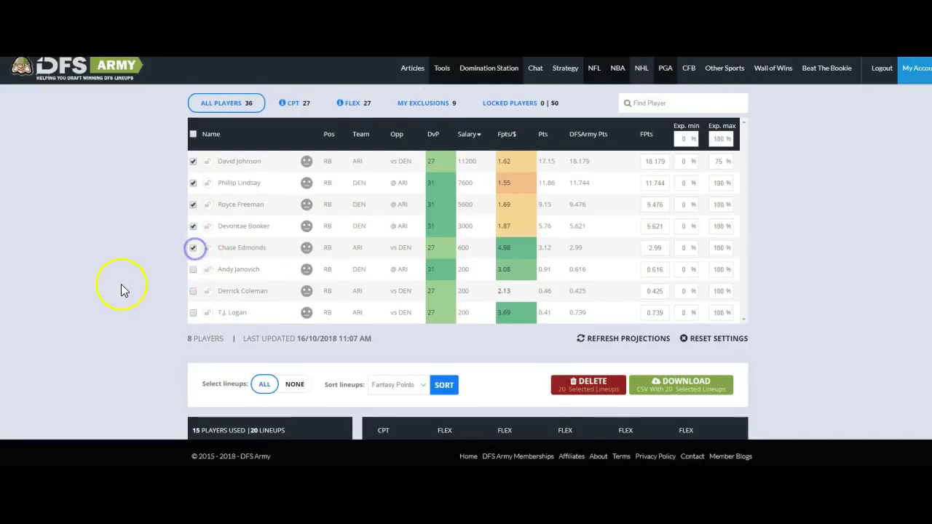
left_click(199, 248)
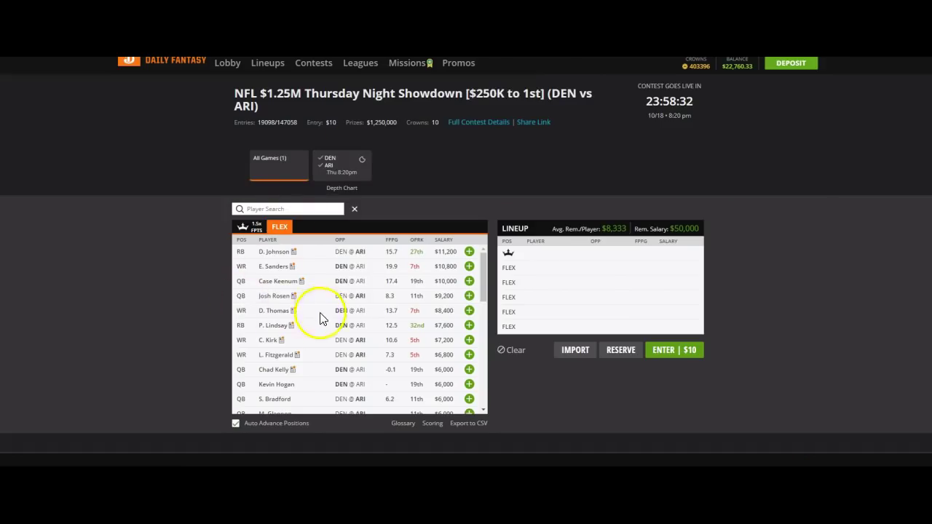
- In the DraftKings Showdown lineup page, examine Andy Janovich's game log and close his player card
scroll(309, 321, "down", 6)
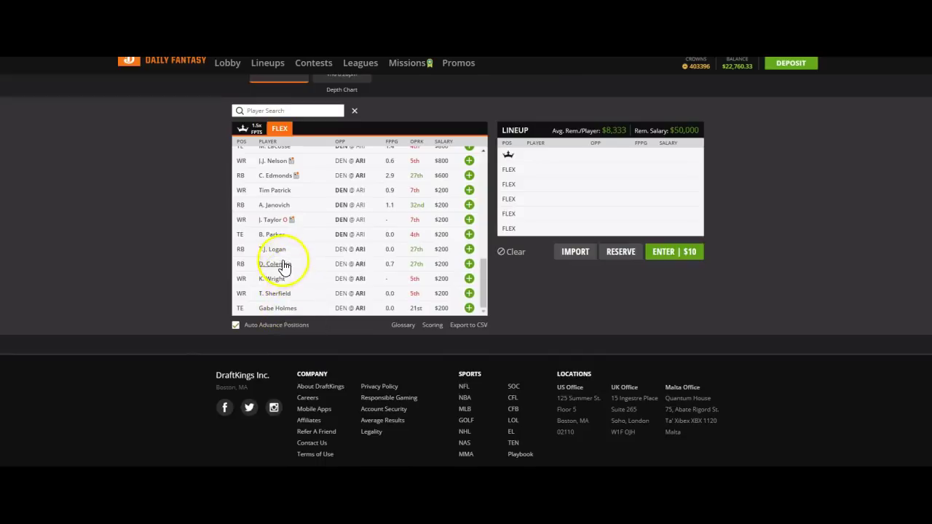
scroll(298, 268, "up", 1)
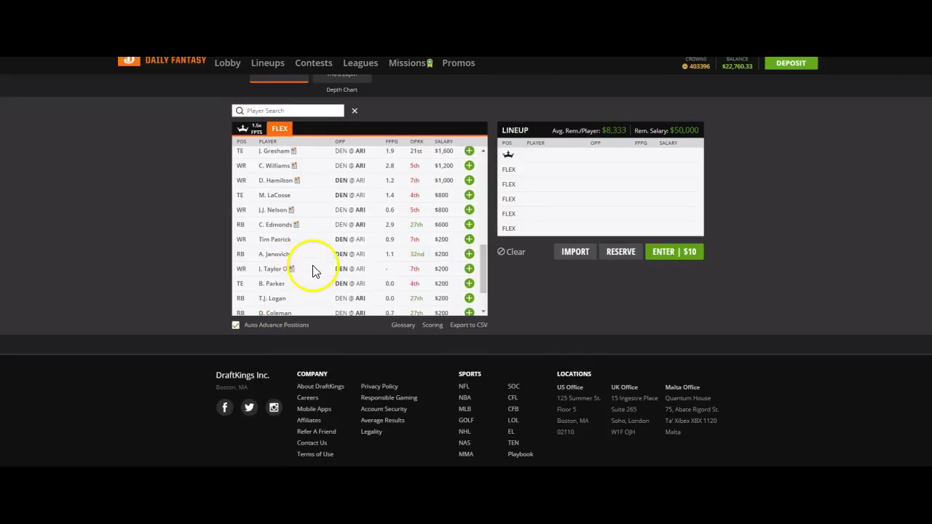
left_click(273, 254)
left_click(402, 186)
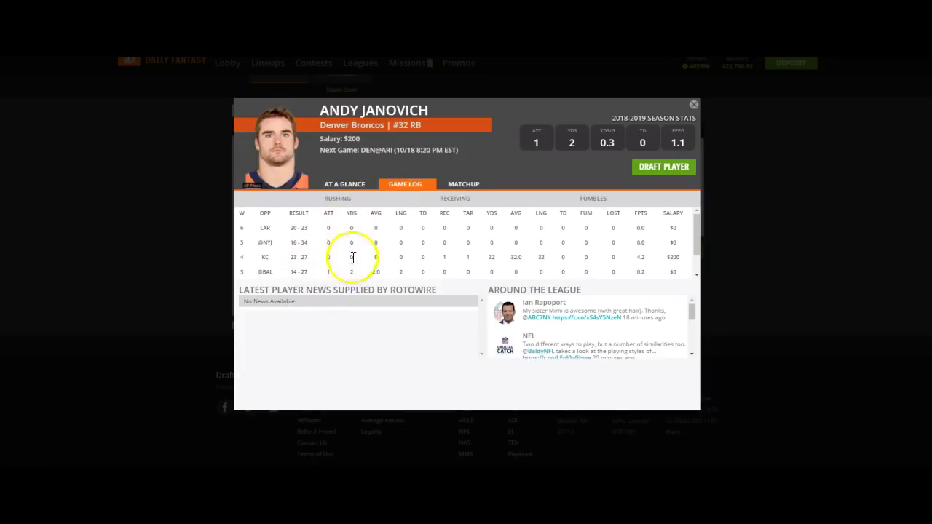
left_click(693, 104)
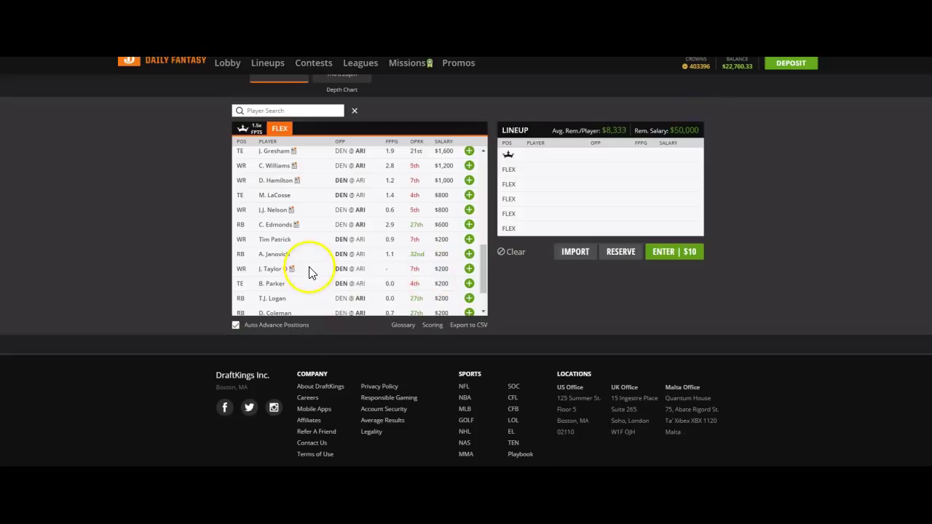
- Examine Chase Edmonds' game log across all weeks of the season and close his player card
scroll(308, 260, "up", 2)
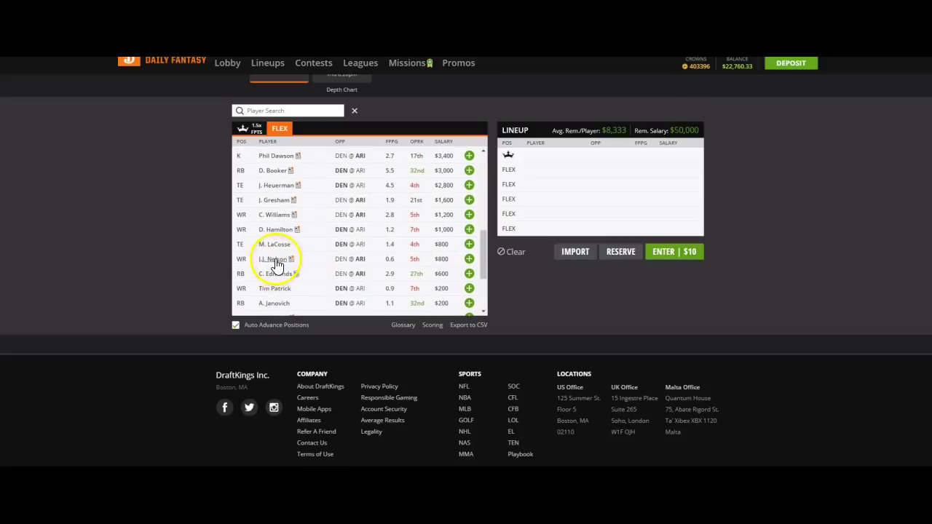
left_click(277, 278)
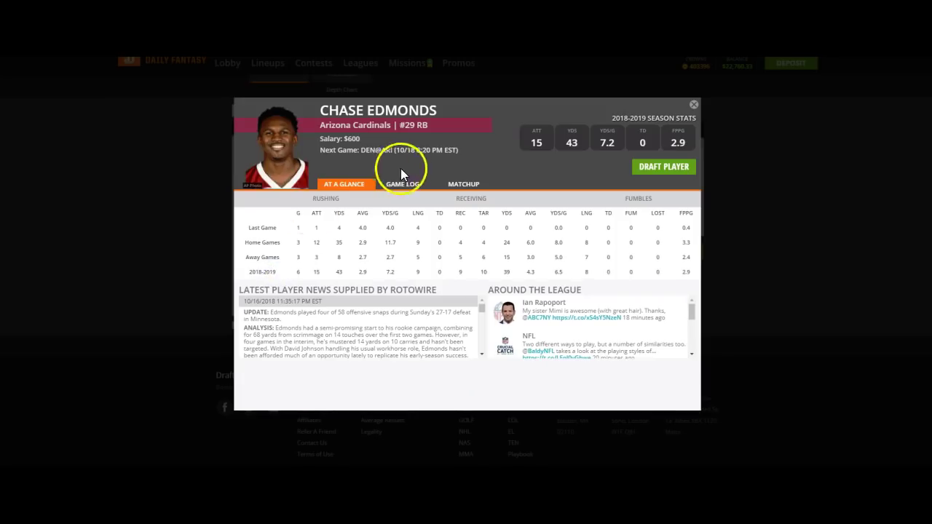
left_click(405, 183)
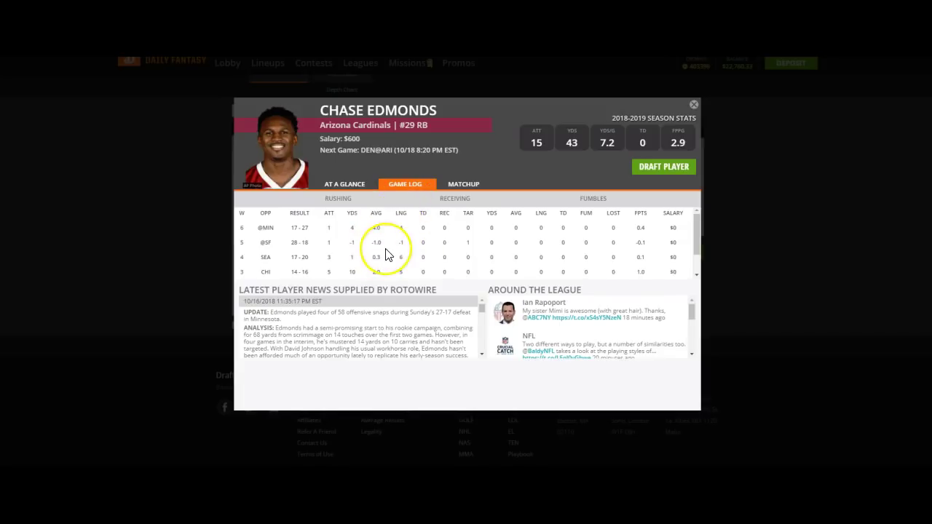
scroll(386, 255, "down", 2)
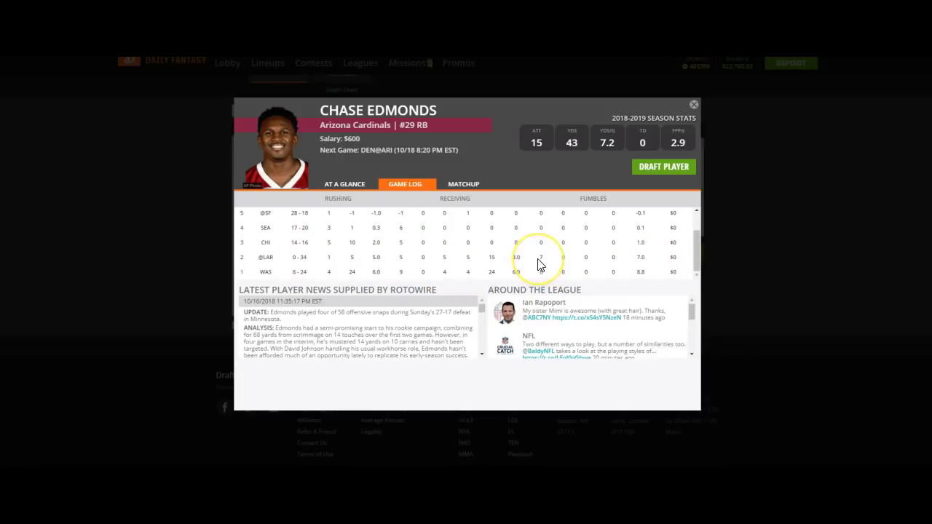
scroll(539, 265, "up", 2)
scroll(539, 266, "down", 2)
scroll(536, 265, "up", 2)
scroll(535, 262, "down", 2)
scroll(542, 244, "up", 2)
left_click(692, 106)
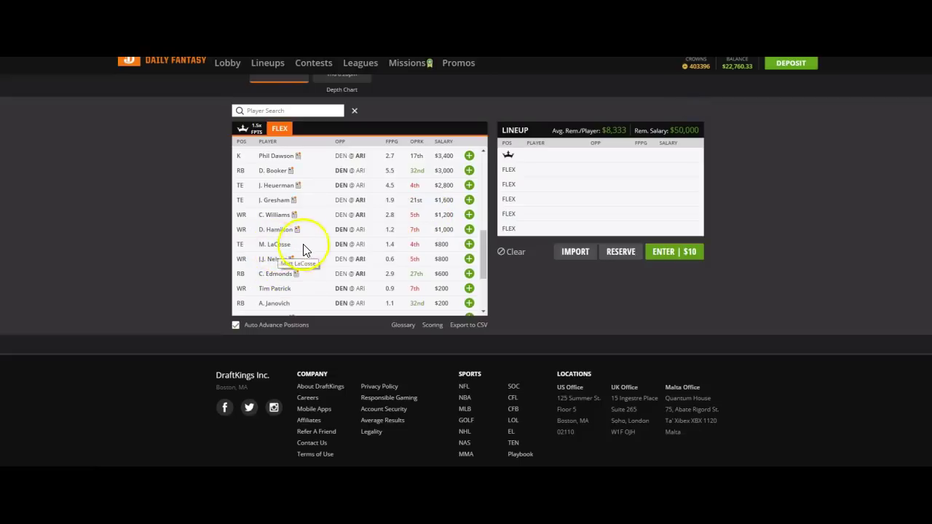
- Examine Chad Williams' weekly targets and receptions in his game log and close his player card
scroll(306, 248, "up", 2)
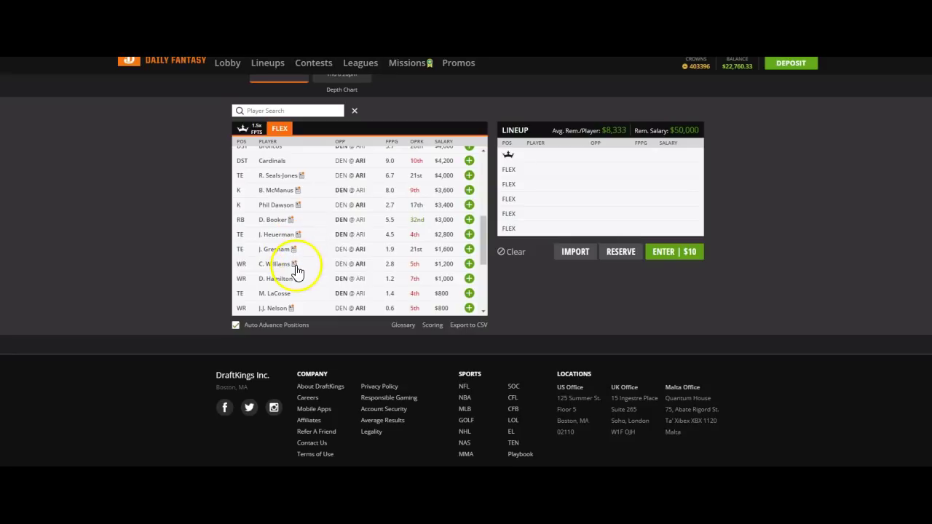
left_click(291, 265)
left_click(401, 185)
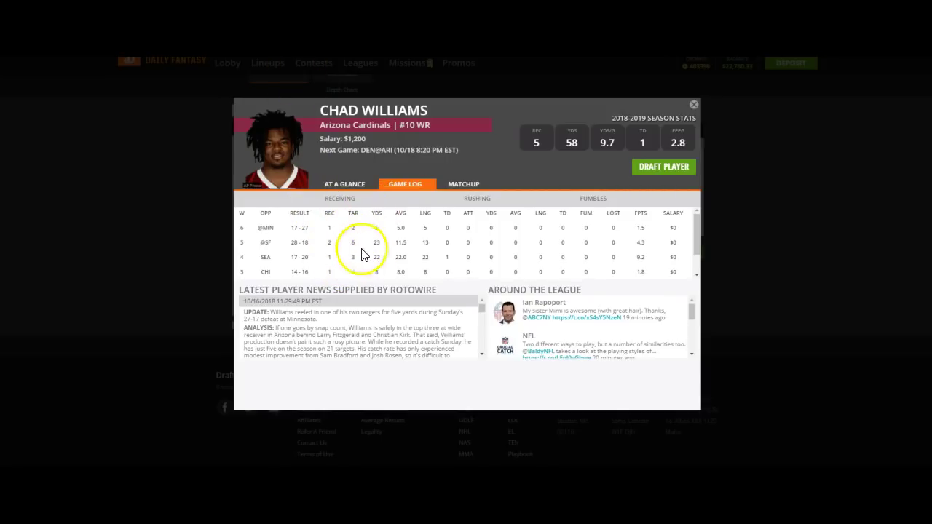
scroll(397, 240, "down", 1)
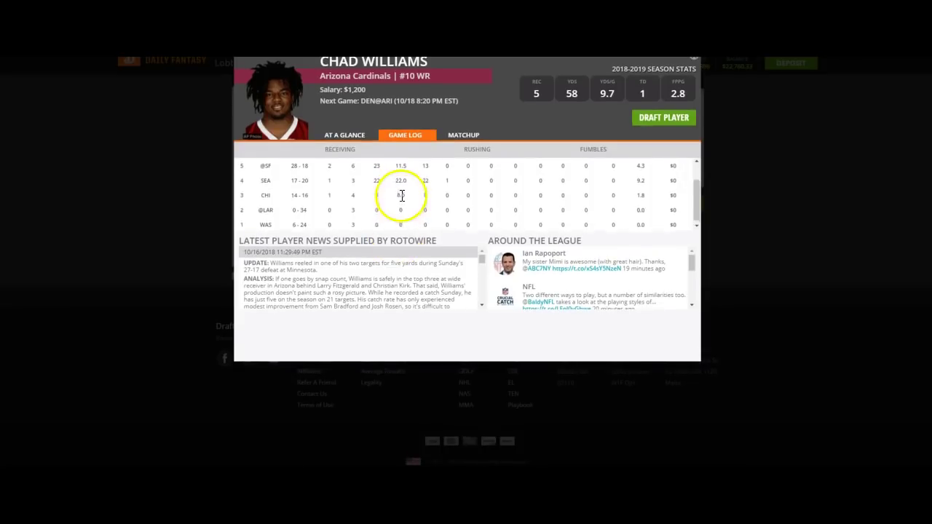
left_click(694, 57)
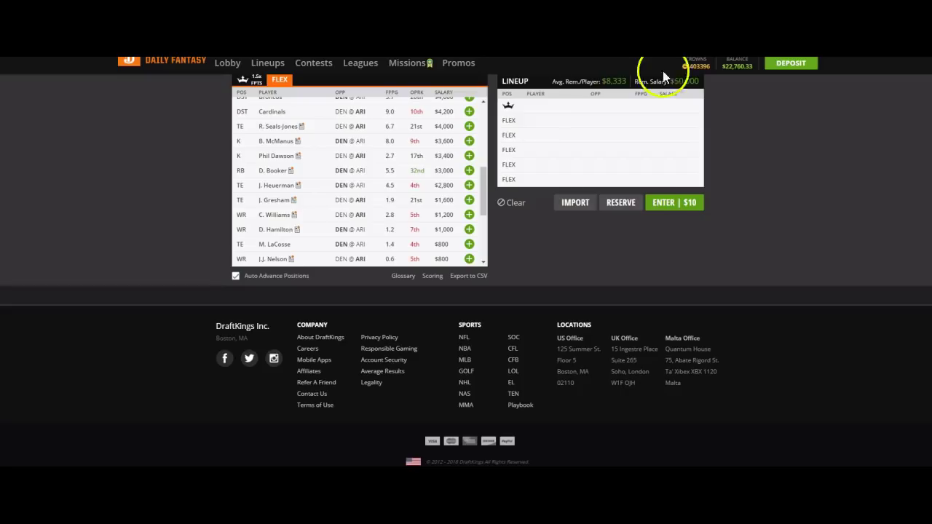
- Examine Jeff Heuerman's game log for recent targets and fantasy points, and close his player card
left_click(297, 187)
left_click(394, 186)
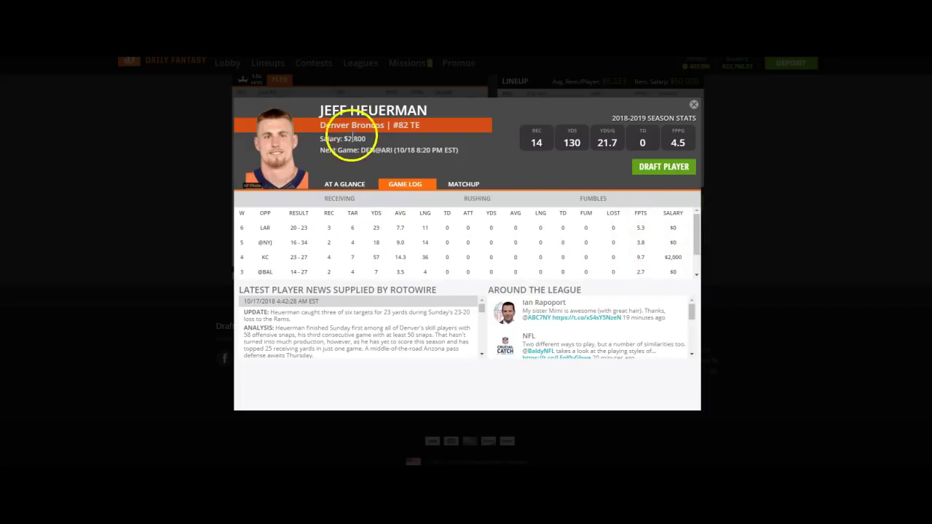
left_click(694, 106)
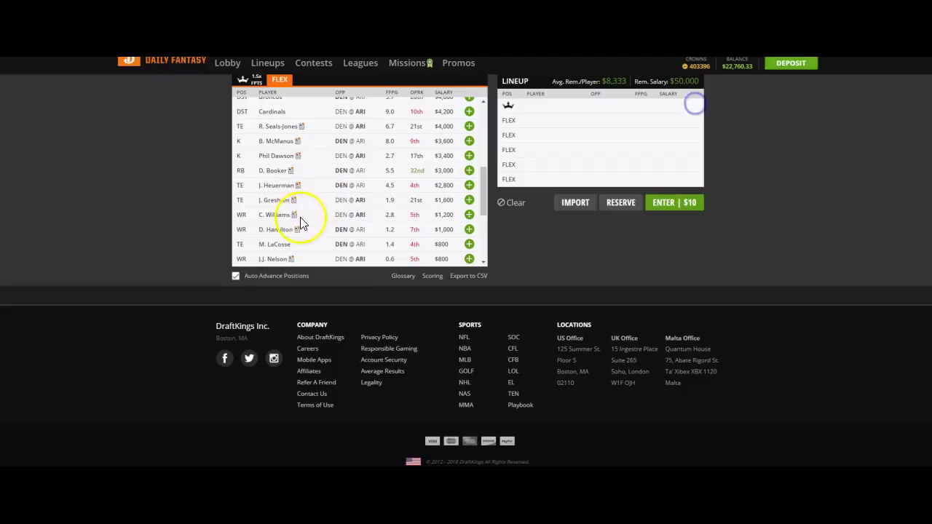
- Examine Devontae Booker's game log for recent rushing and receiving usage, and close his player card
left_click(291, 173)
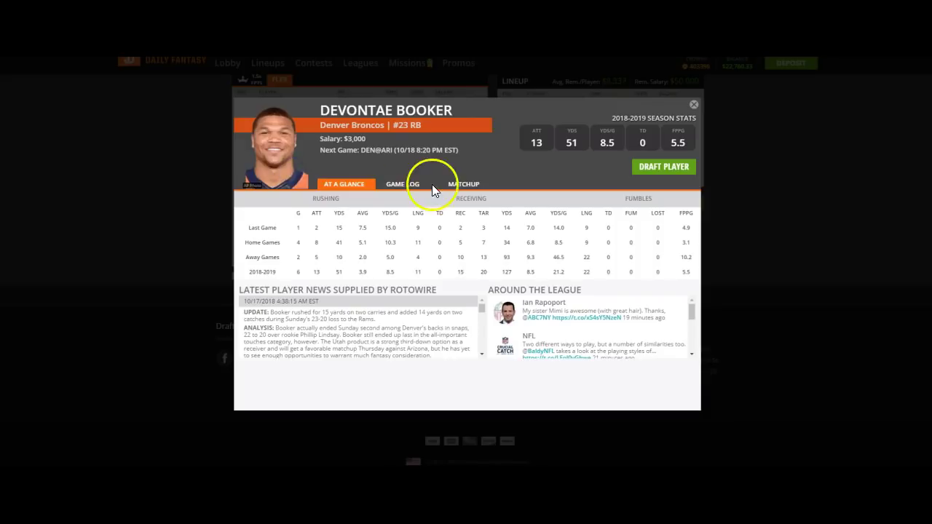
left_click(420, 186)
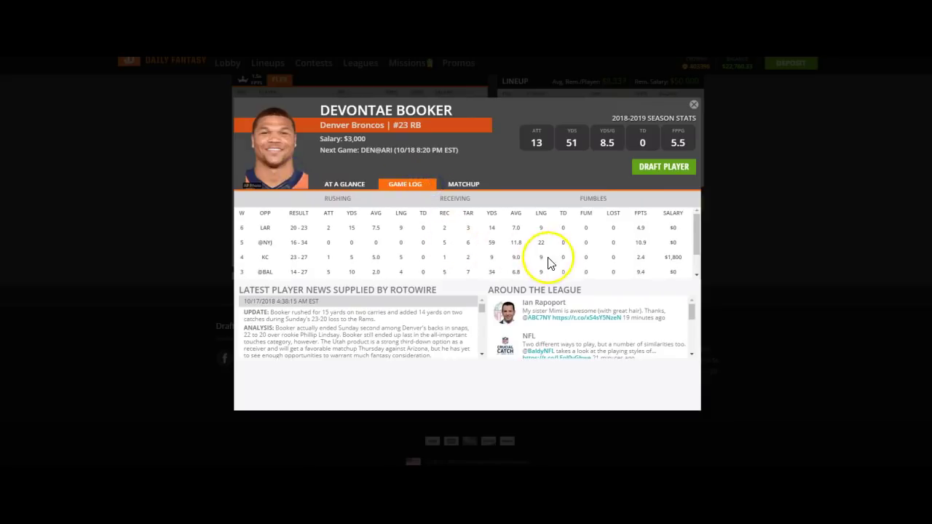
left_click(694, 104)
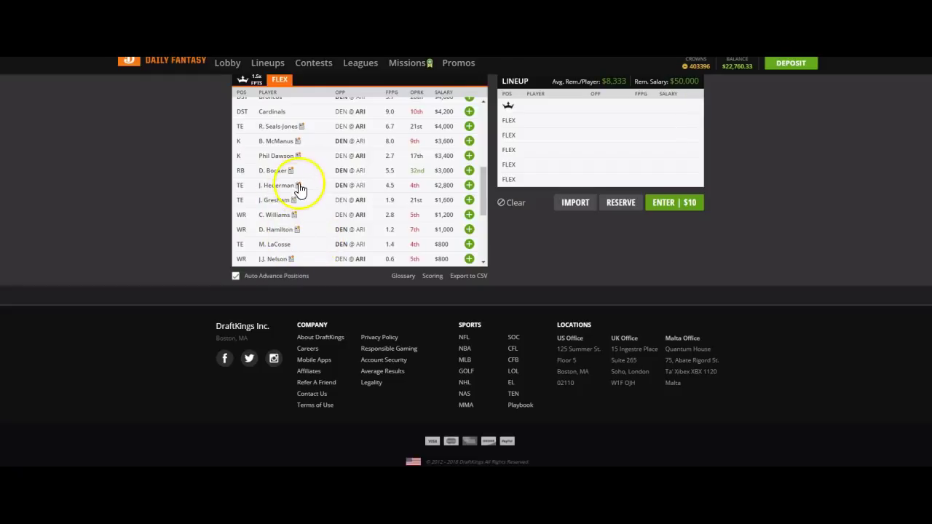
- Examine kicker Phil Dawson's game log for weekly field goals, extra points and fantasy points
scroll(302, 191, "up", 1)
left_click(298, 205)
left_click(397, 187)
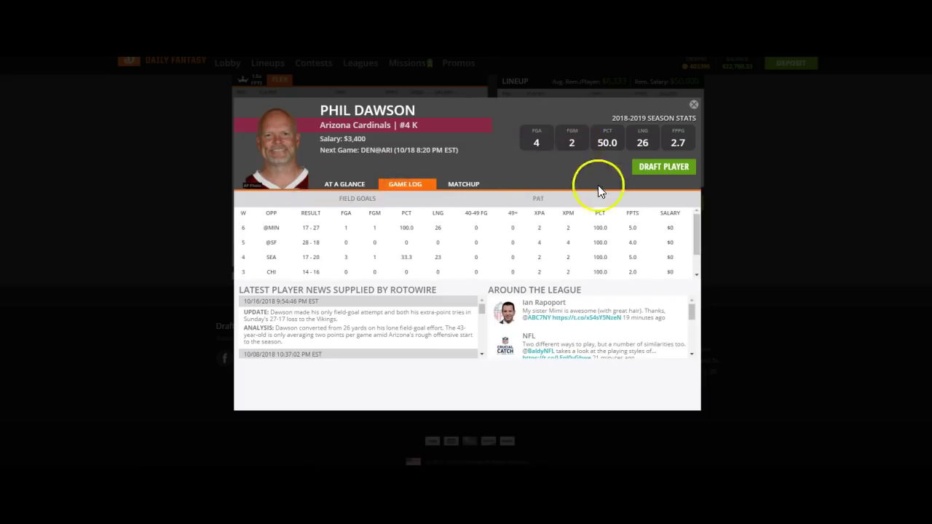
scroll(590, 241, "down", 1)
scroll(486, 216, "up", 1)
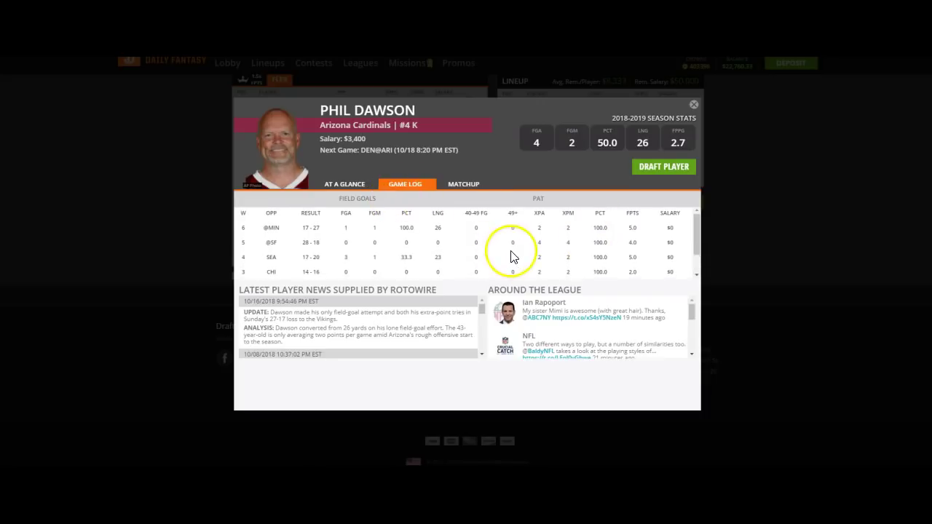
- Close Phil Dawson's player card, examine Brandon McManus' weekly field goals and fantasy points in his game log, and close his card
left_click(690, 105)
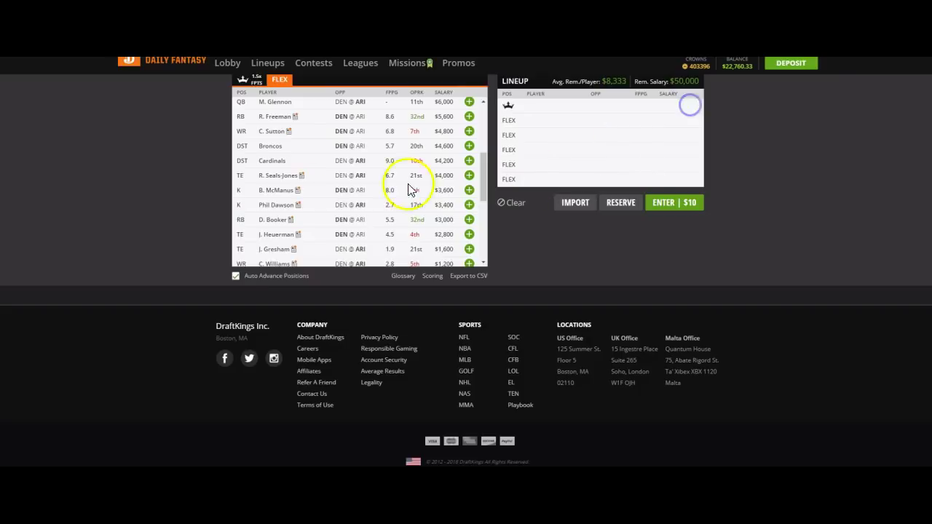
left_click(299, 189)
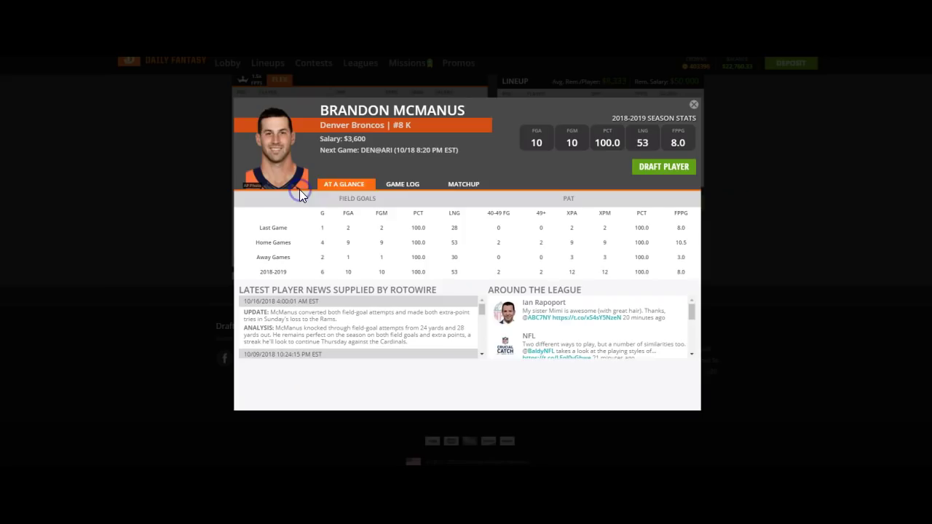
left_click(392, 185)
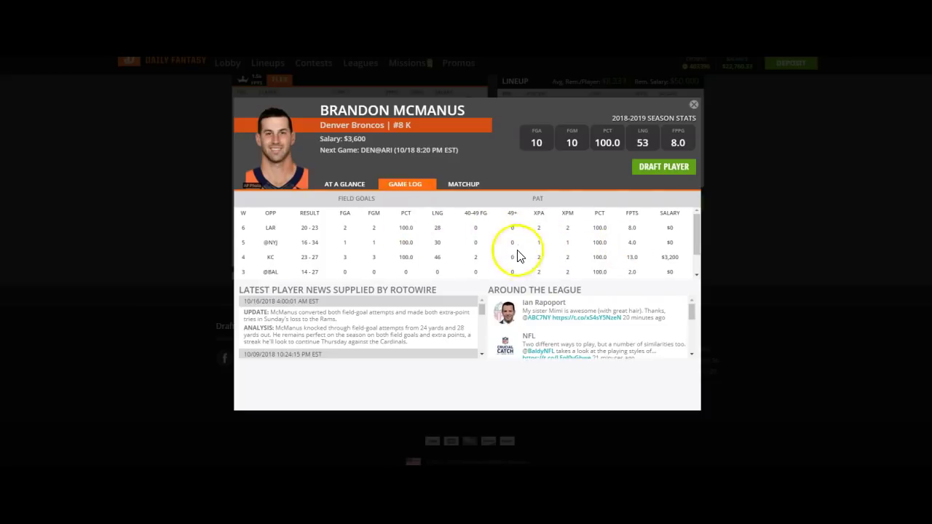
scroll(387, 243, "down", 1)
scroll(387, 245, "up", 1)
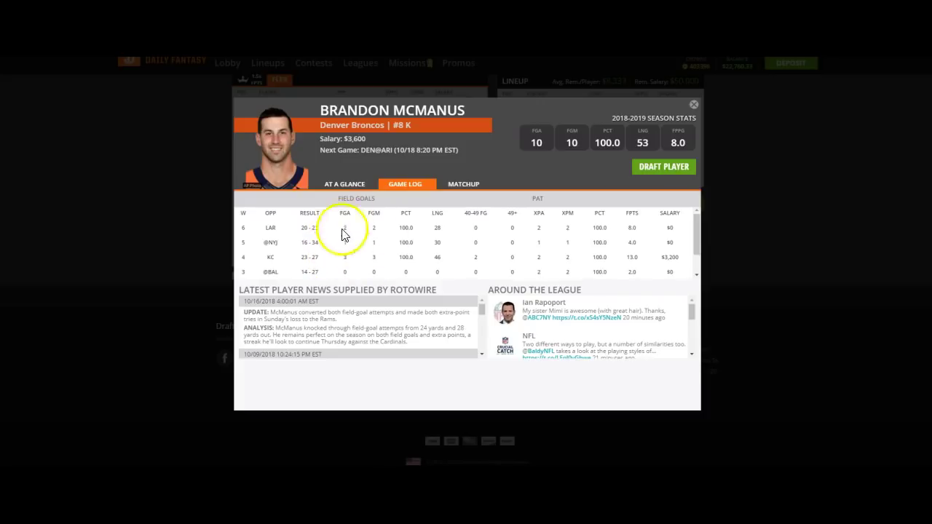
scroll(397, 245, "down", 1)
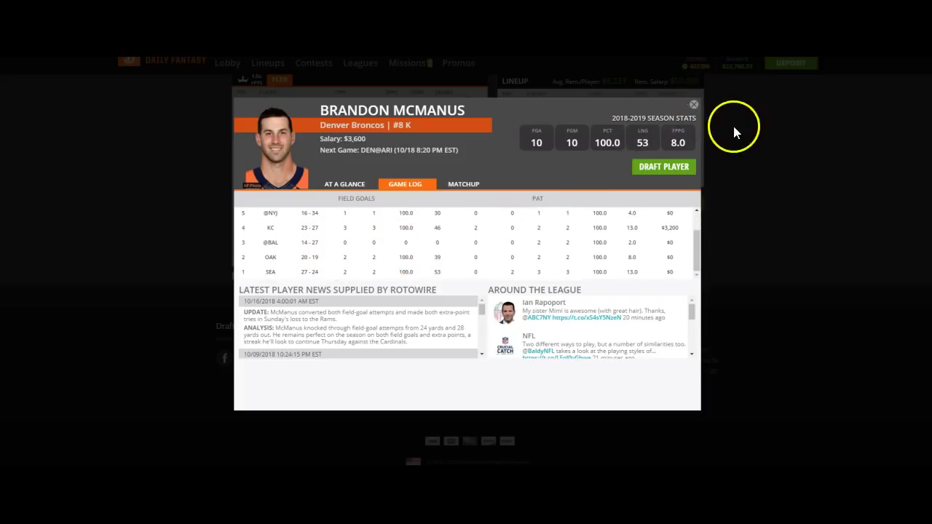
left_click(694, 104)
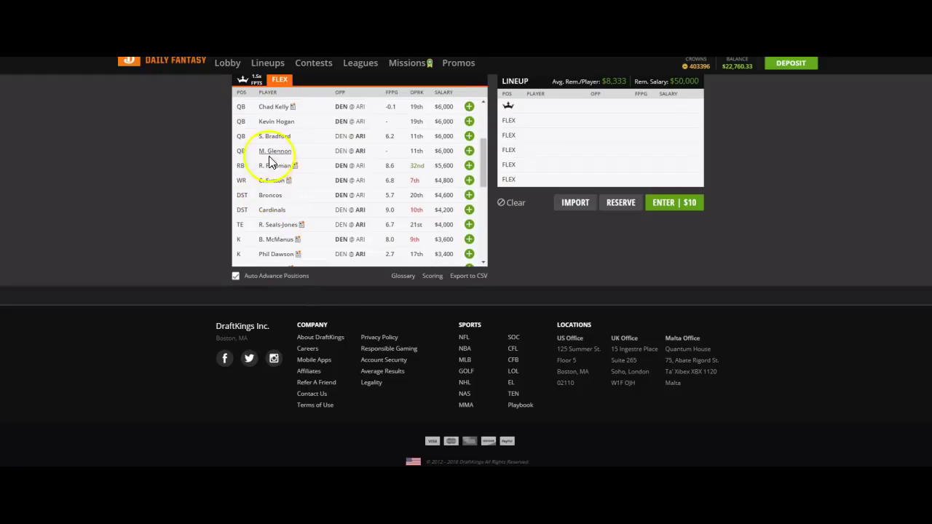
- Switch to the DFS Army optimizer and show the captain player pool for all positions
scroll(276, 173, "up", 3)
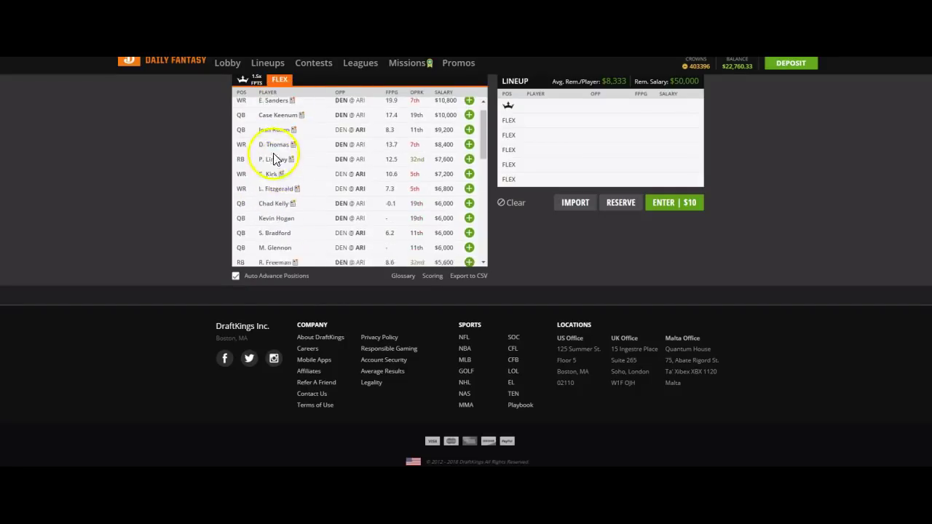
scroll(312, 233, "up", 1)
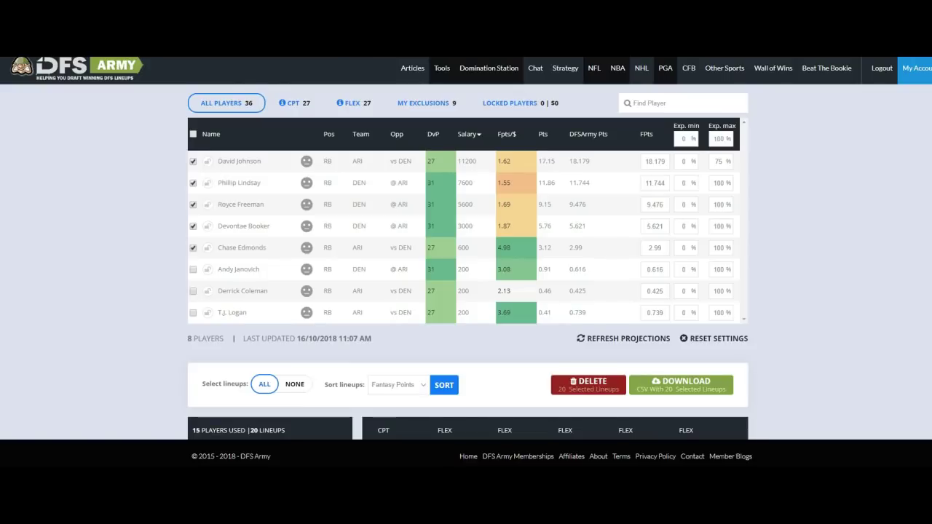
scroll(102, 177, "up", 5)
scroll(110, 178, "down", 4)
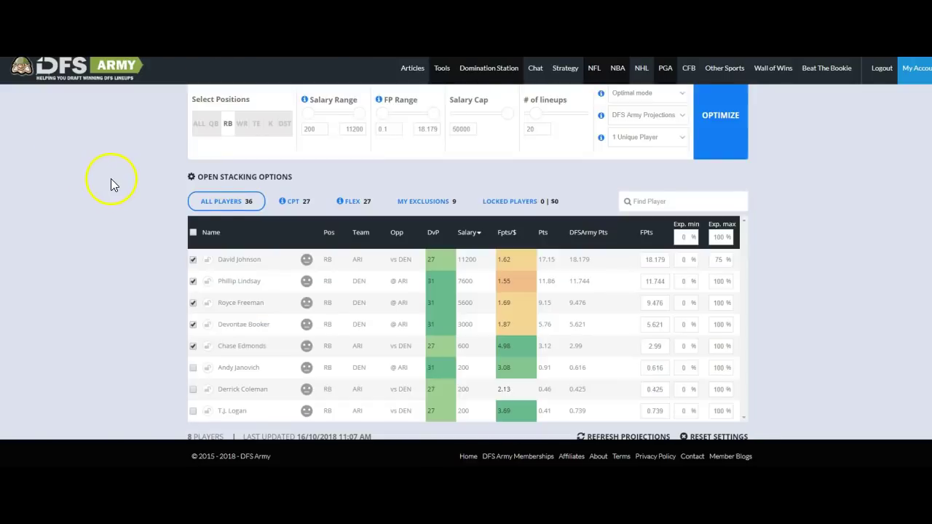
left_click(282, 210)
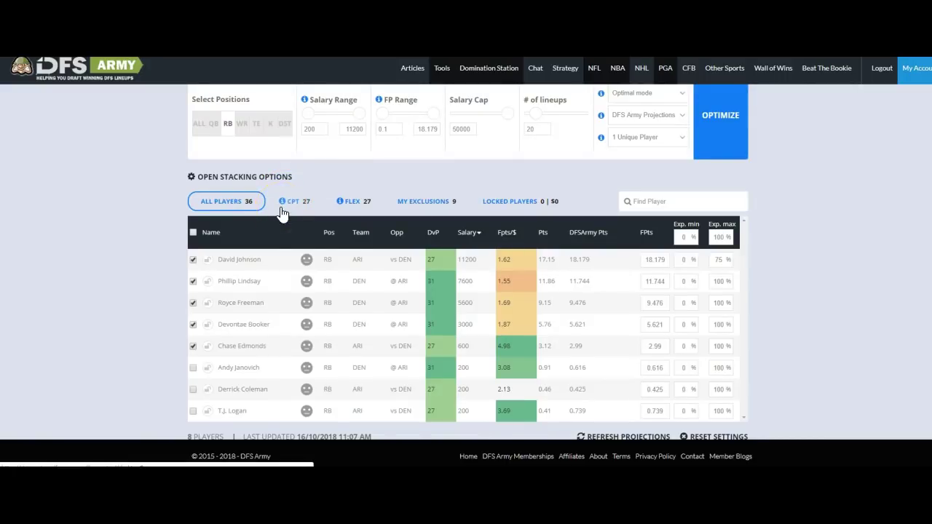
left_click(282, 212)
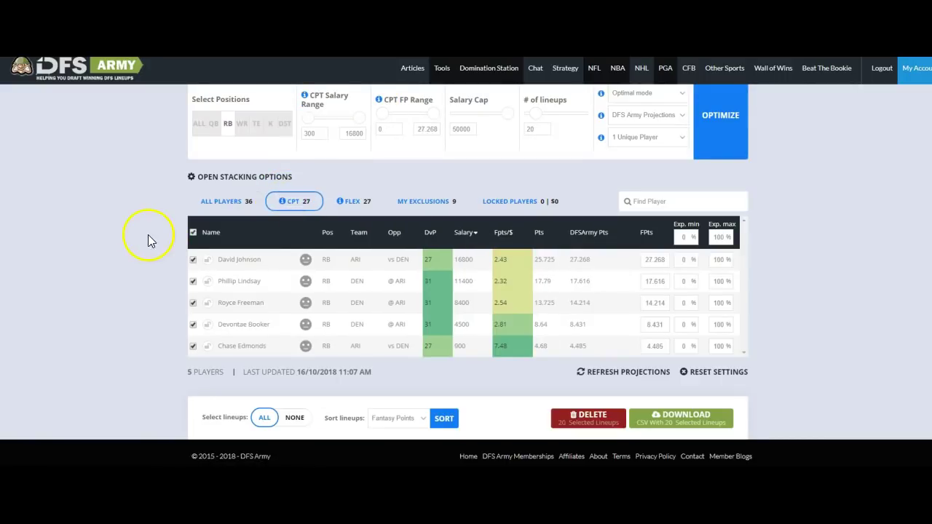
left_click(199, 123)
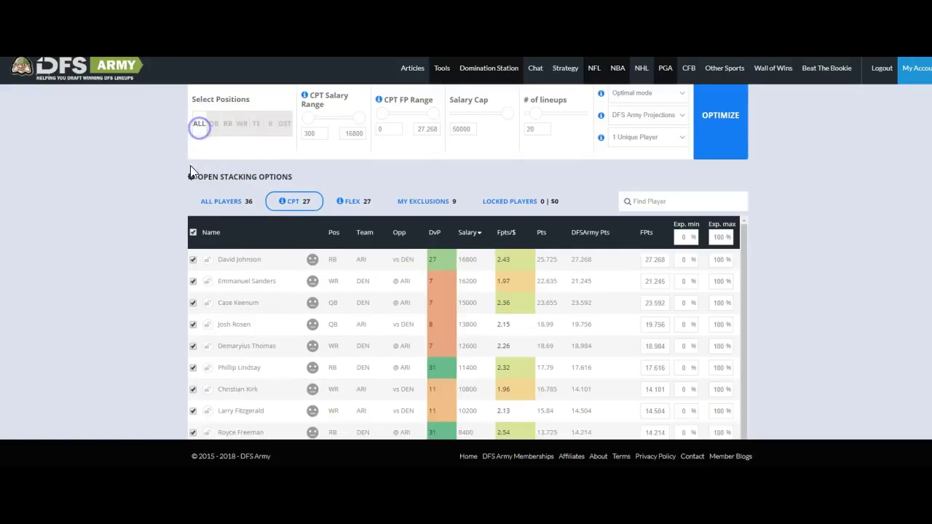
- Set the maximum captain exposure to 99% for David Johnson and Emmanuel Sanders, and generate 20 optimized lineups
scroll(136, 255, "down", 1)
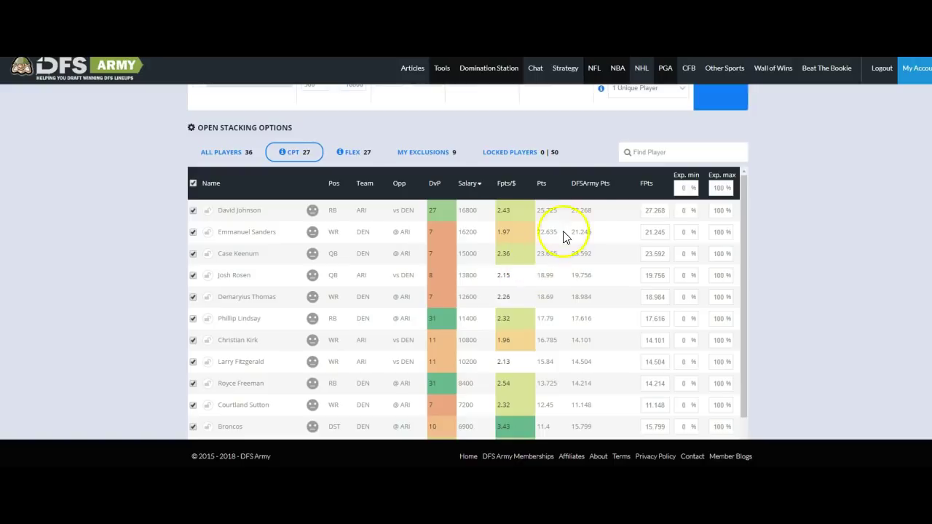
scroll(860, 143, "up", 1)
scroll(837, 164, "up", 1)
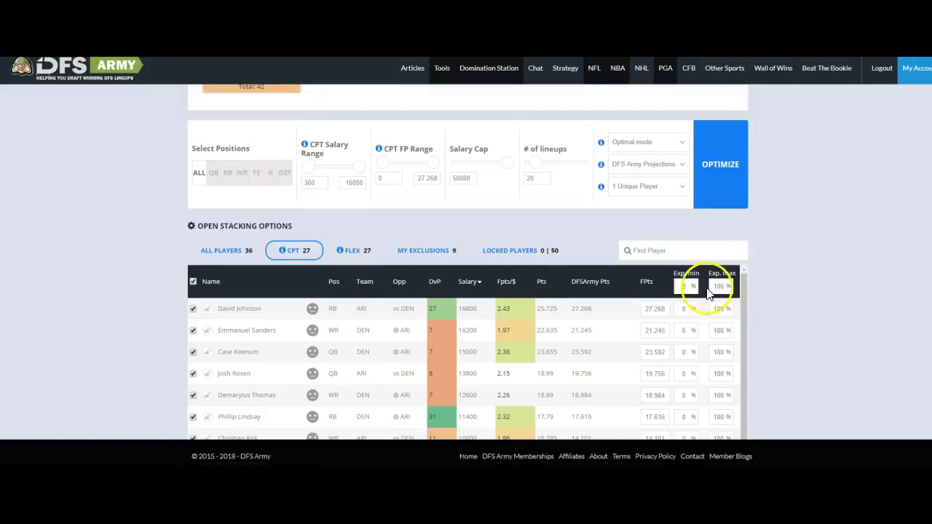
left_click(723, 286)
left_click(714, 309)
type("5")
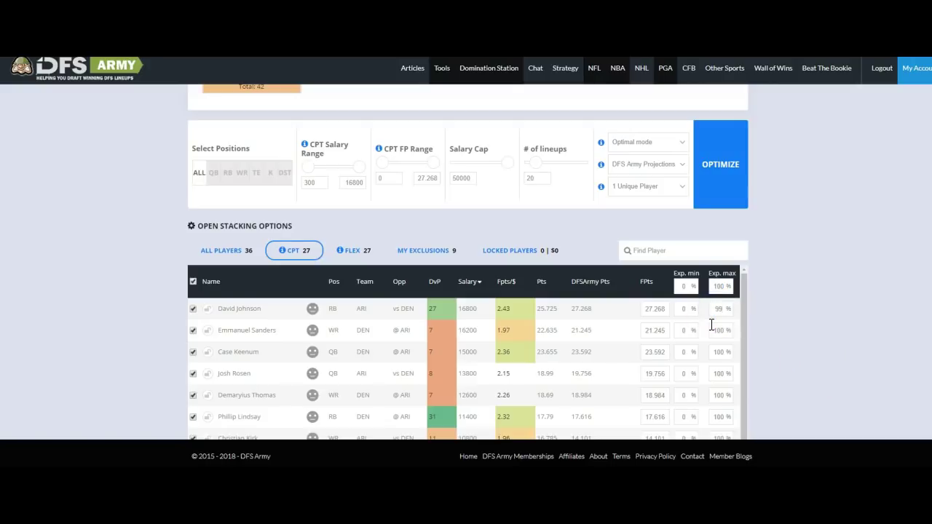
left_click(710, 330)
left_click(717, 149)
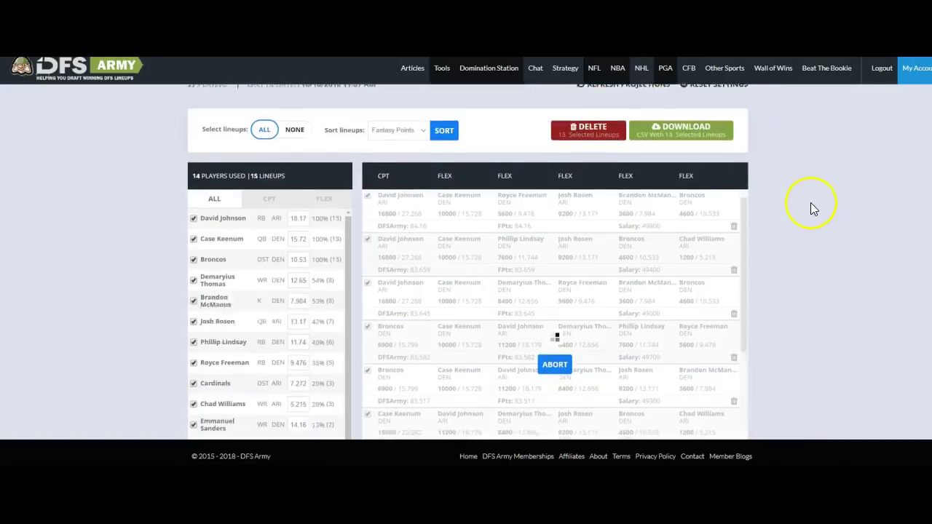
- Examine the captain and flex exposure percentages of the players used in the generated lineups
left_click(277, 113)
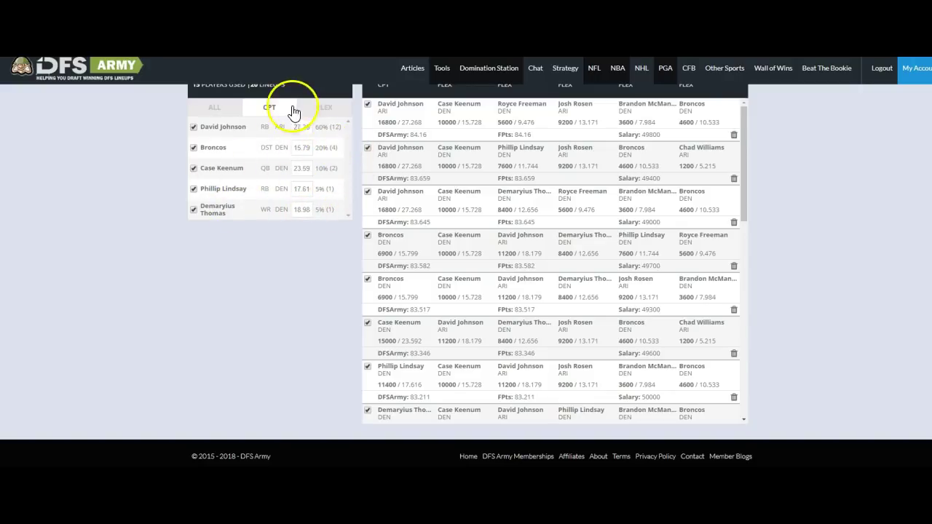
left_click(324, 108)
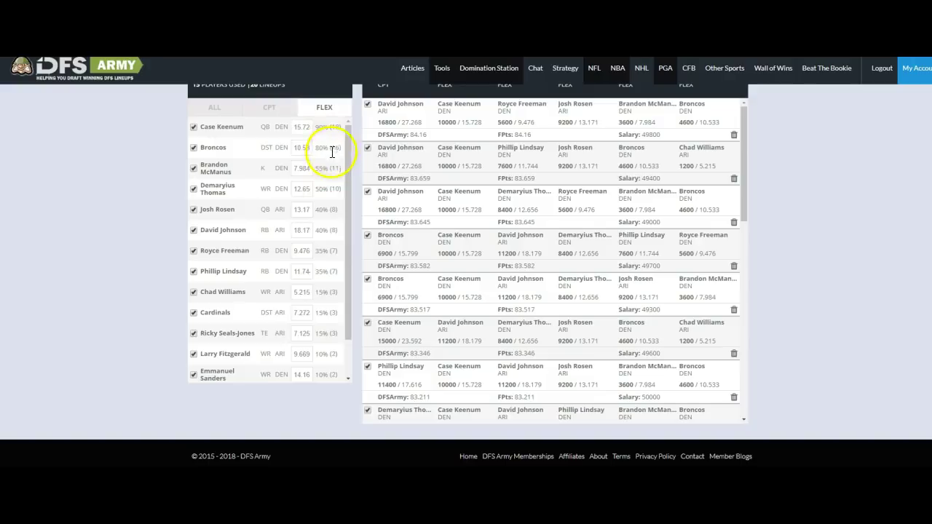
scroll(298, 320, "down", 1)
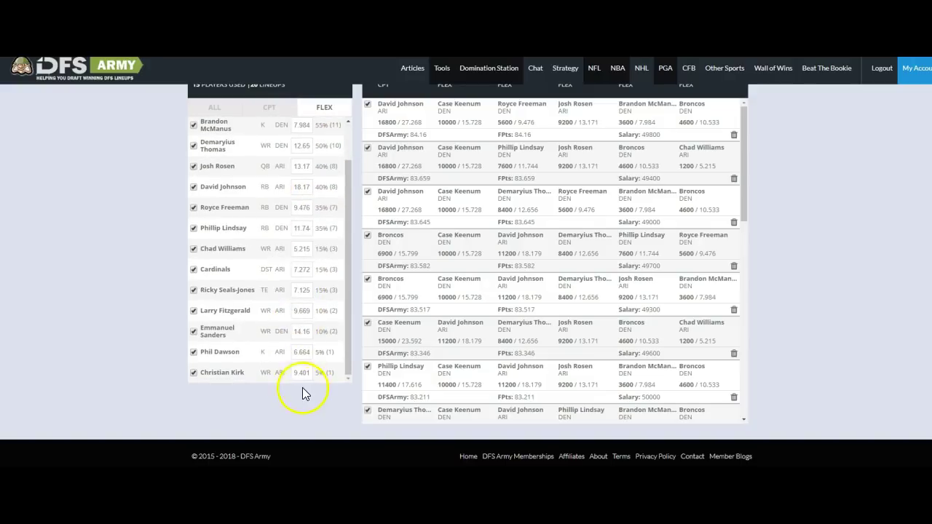
scroll(302, 305, "up", 1)
left_click(290, 109)
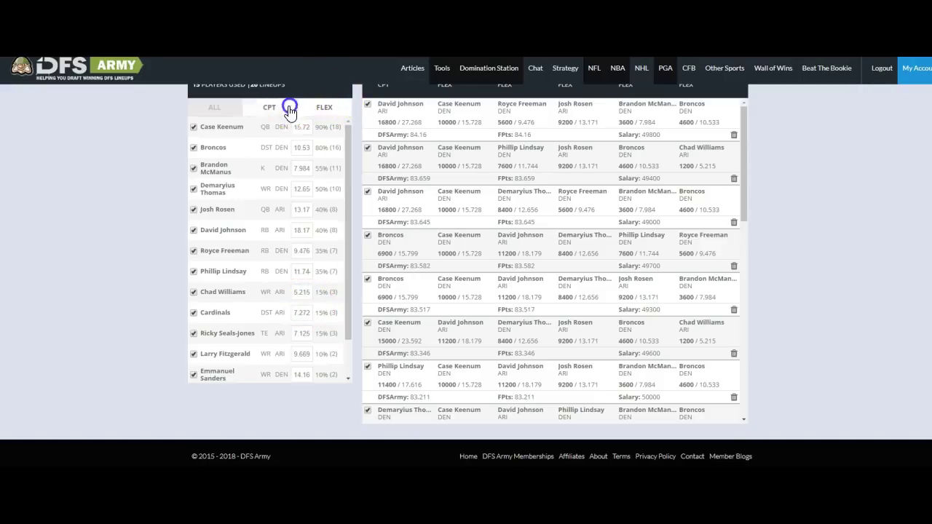
- Set the minimum captain exposure to 20% for both David Johnson and Emmanuel Sanders
scroll(790, 196, "up", 7)
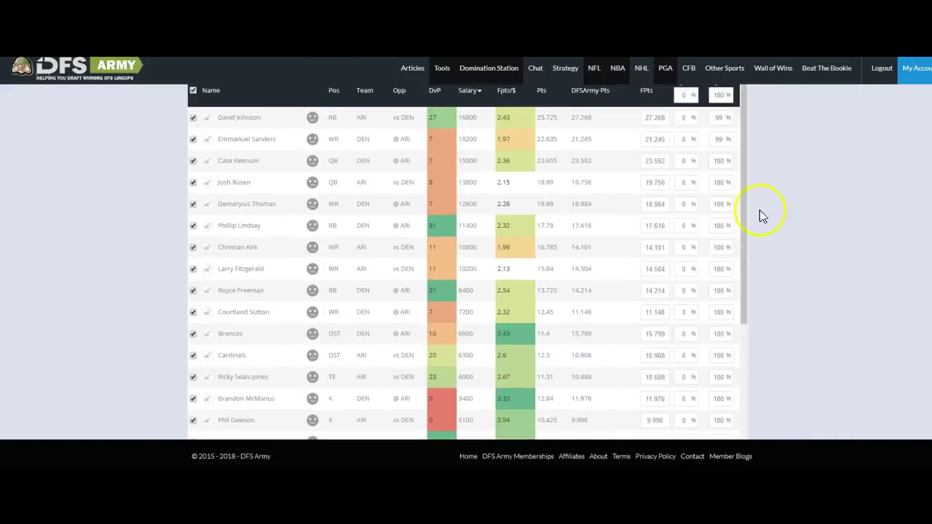
scroll(741, 218, "up", 2)
left_click(686, 265)
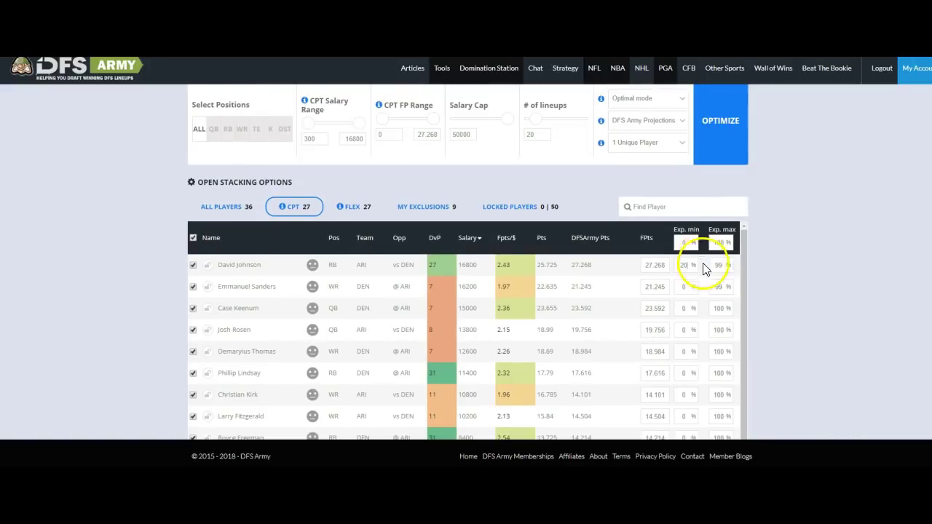
left_click(683, 287)
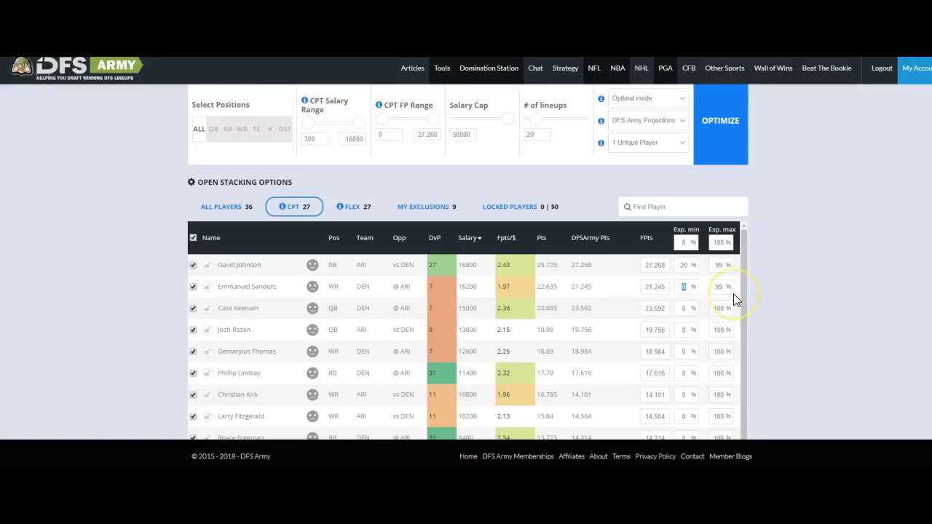
type("20")
- Set the minimum captain exposure to 10% for quarterbacks Case Keenum and Josh Rosen
left_click(692, 307)
double_click(687, 311)
left_click(692, 331)
double_click(687, 329)
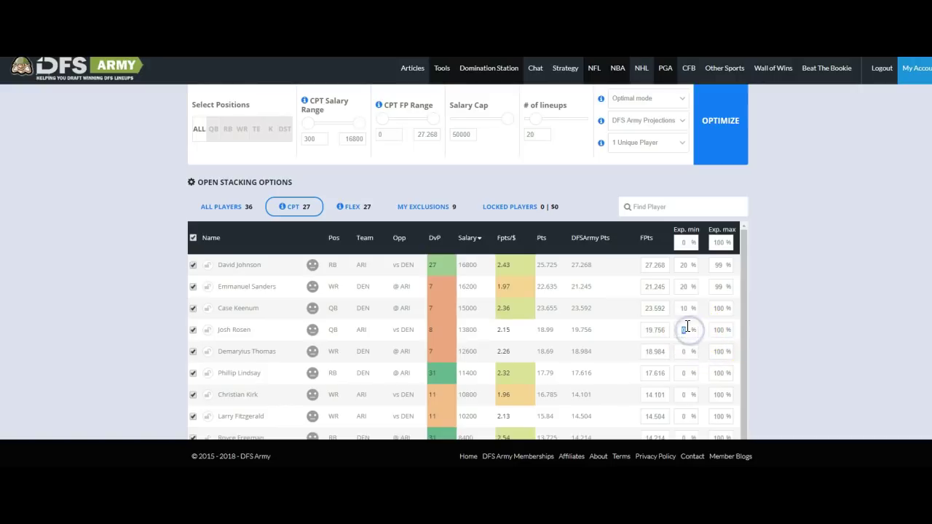
type("10")
- Set the minimum captain exposure to 20% for Phillip Lindsay and 10% for Christian Kirk
scroll(534, 308, "down", 2)
scroll(590, 292, "up", 1)
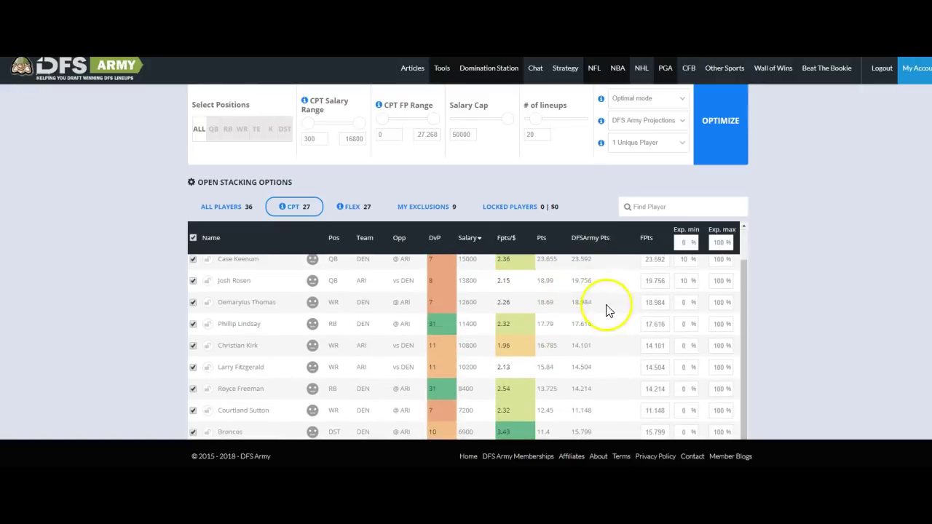
double_click(681, 326)
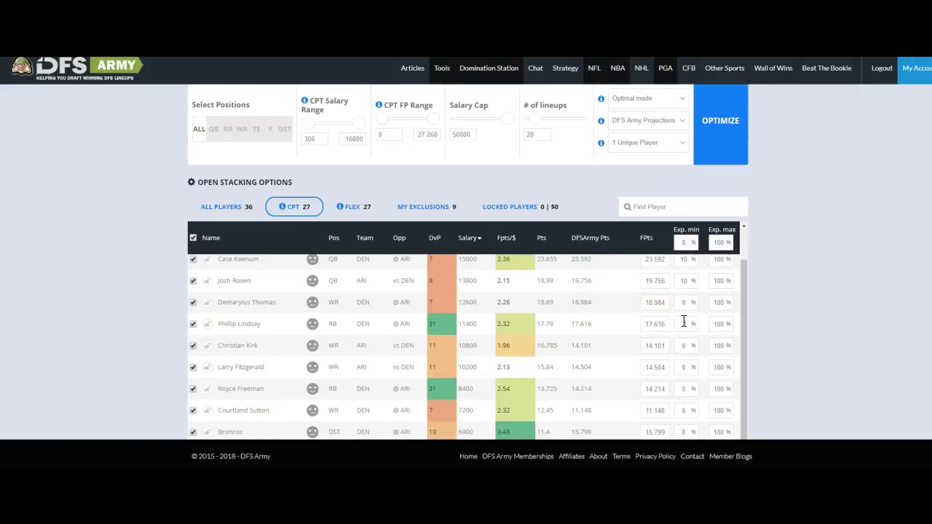
type("20")
scroll(699, 284, "up", 1)
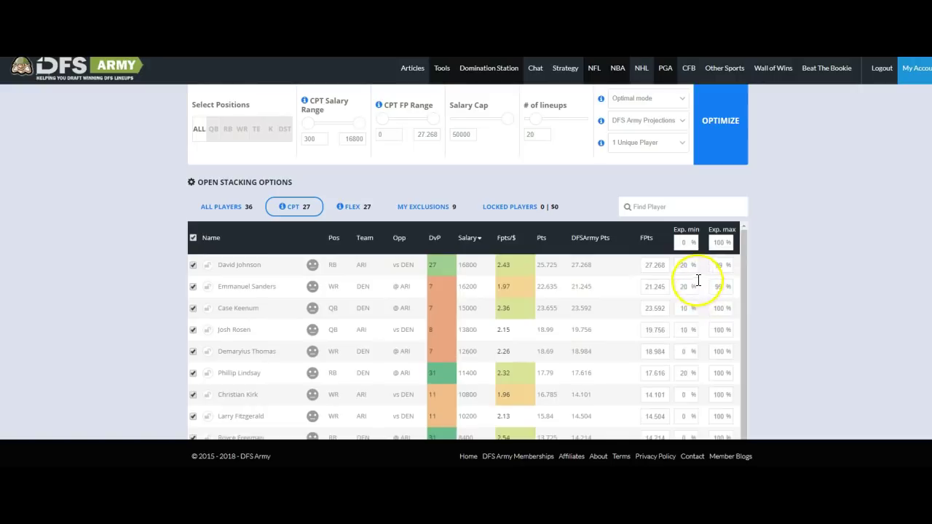
left_click(686, 308)
scroll(684, 308, "down", 2)
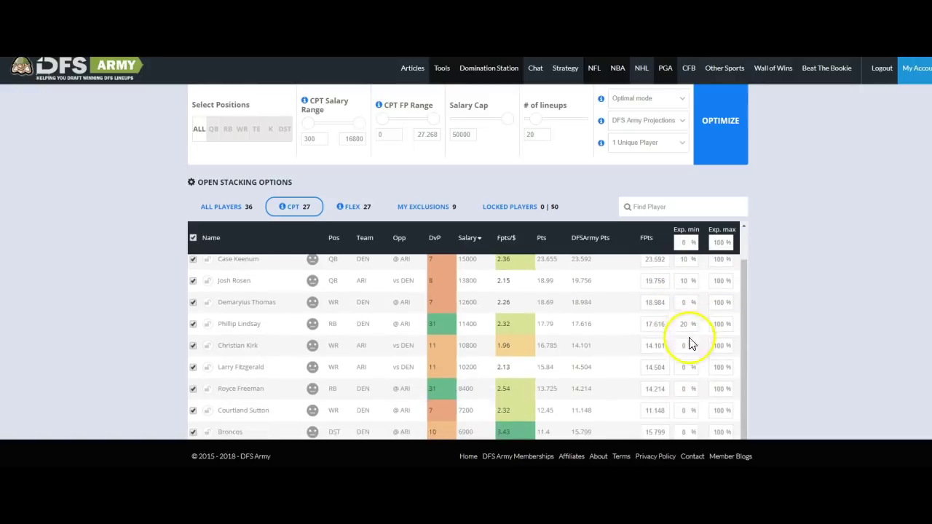
left_click(685, 345)
scroll(684, 346, "down", 2)
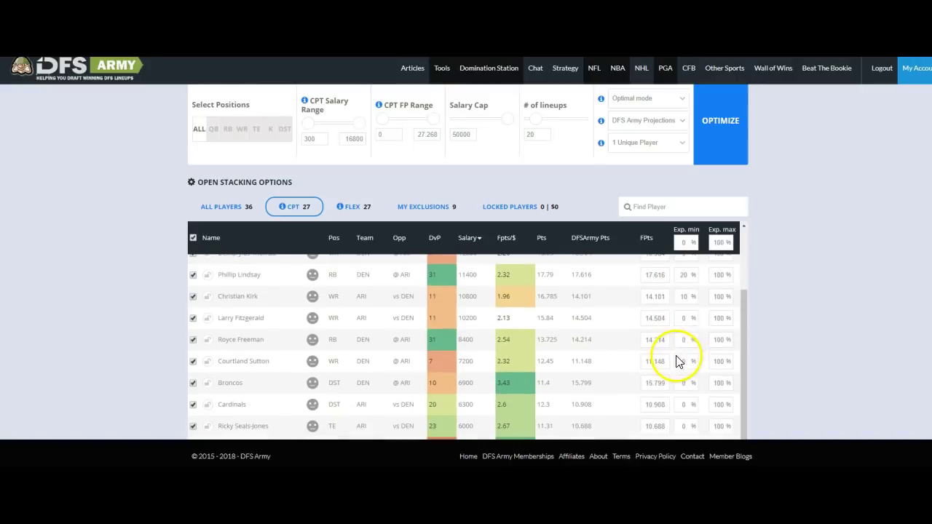
- Set Royce Freeman's minimum captain exposure to 5% and look through the cheaper captain options
left_click(680, 342)
scroll(672, 352, "down", 2)
left_click(677, 350)
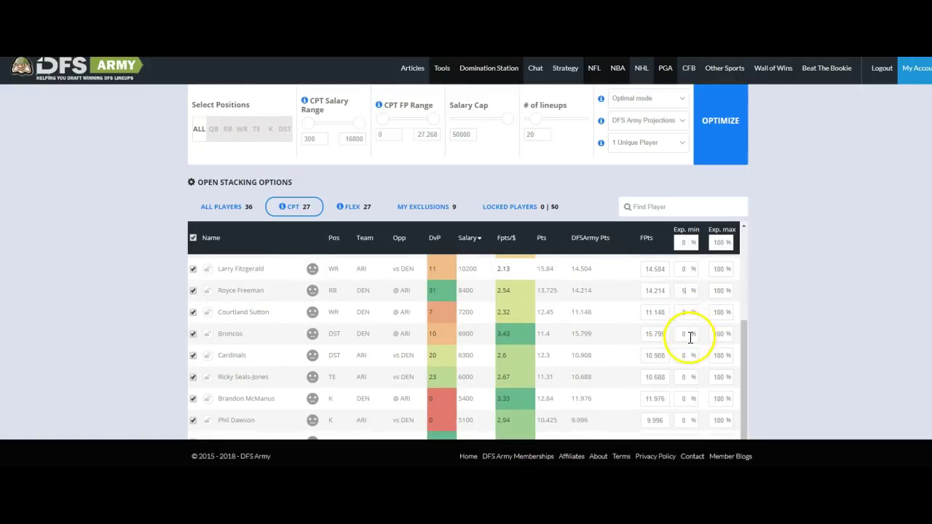
scroll(690, 338, "down", 3)
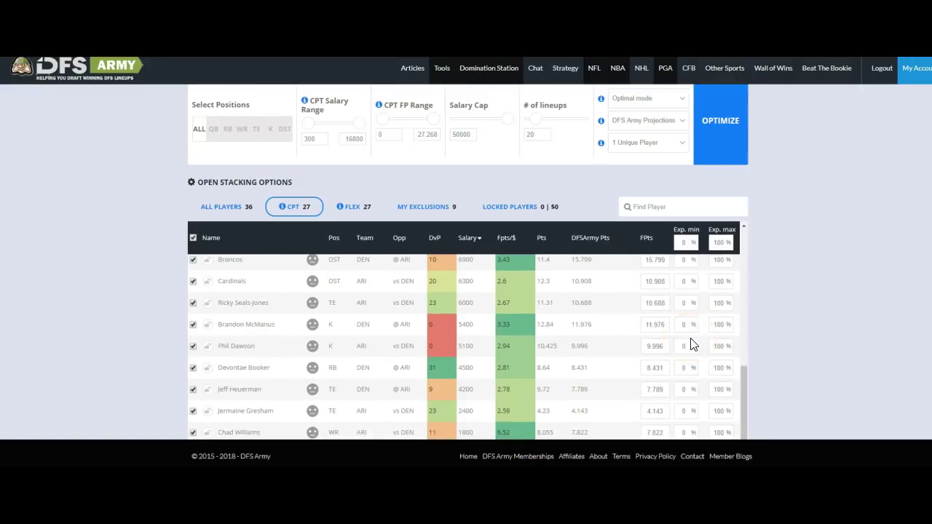
scroll(692, 345, "up", 2)
- Try a 5% minimum captain exposure for Courtland Sutton, and return it to 0%
left_click(687, 308)
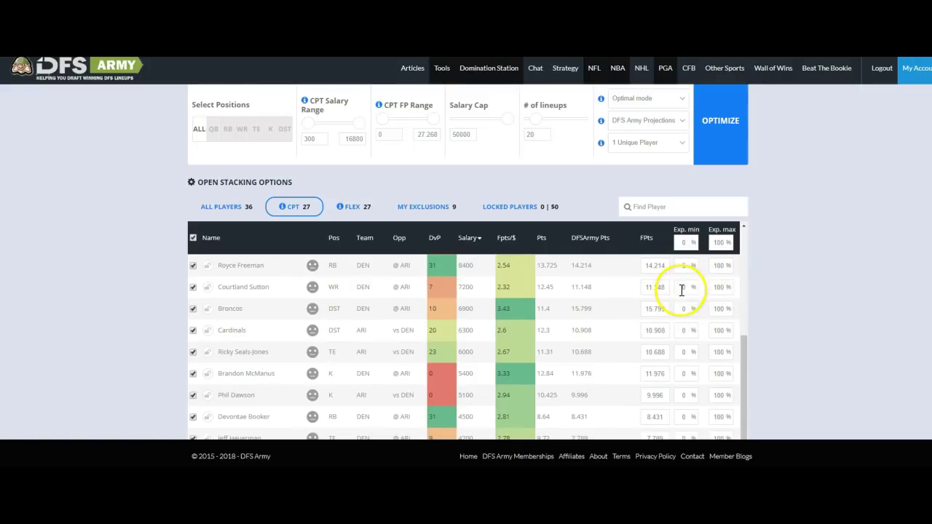
double_click(681, 289)
scroll(692, 309, "up", 1)
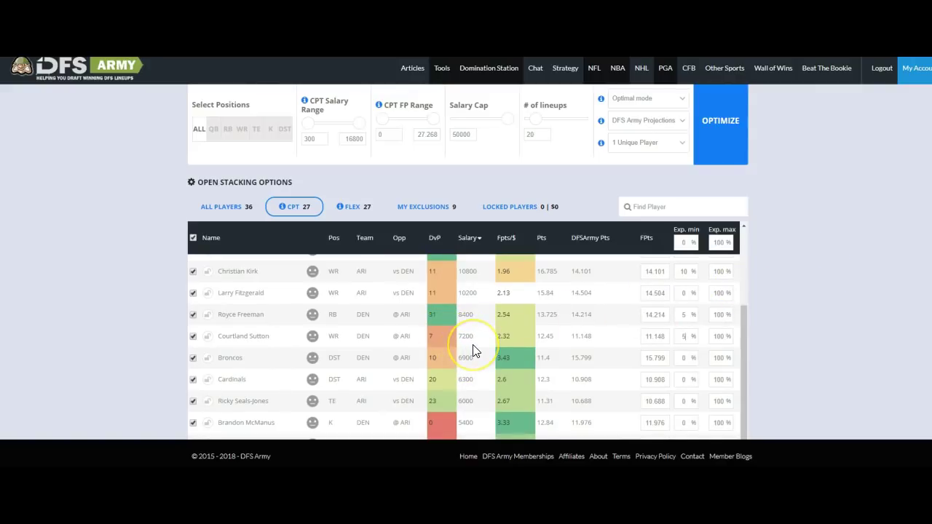
double_click(682, 337)
type("0")
- Set the minimum captain exposure of the Broncos defense to 5%
double_click(684, 358)
scroll(792, 281, "up", 2)
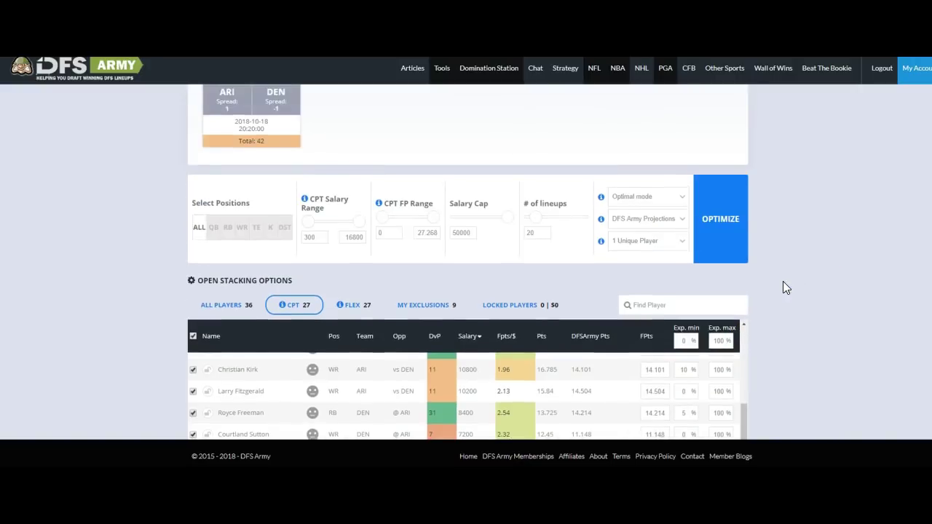
scroll(784, 284, "down", 3)
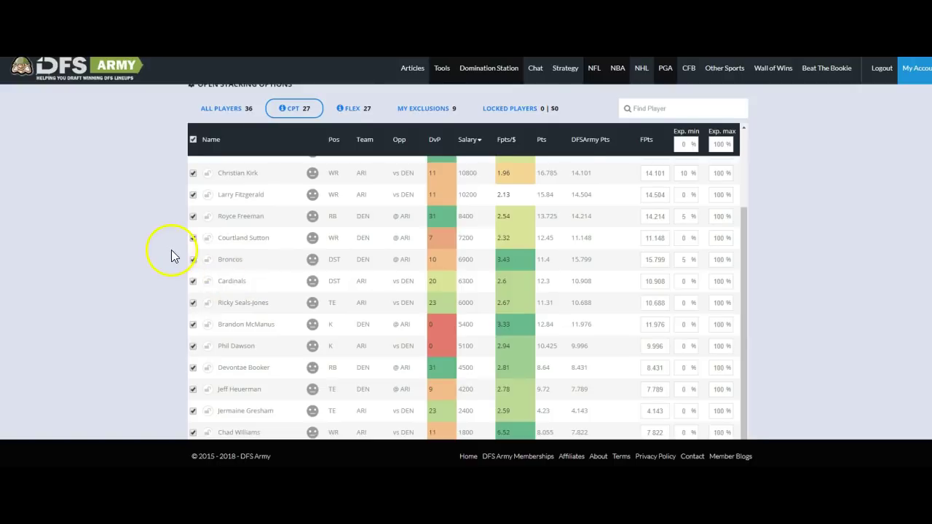
- Switch to the flex player pool and generate 20 optimized lineups
scroll(172, 254, "down", 2)
scroll(171, 254, "up", 5)
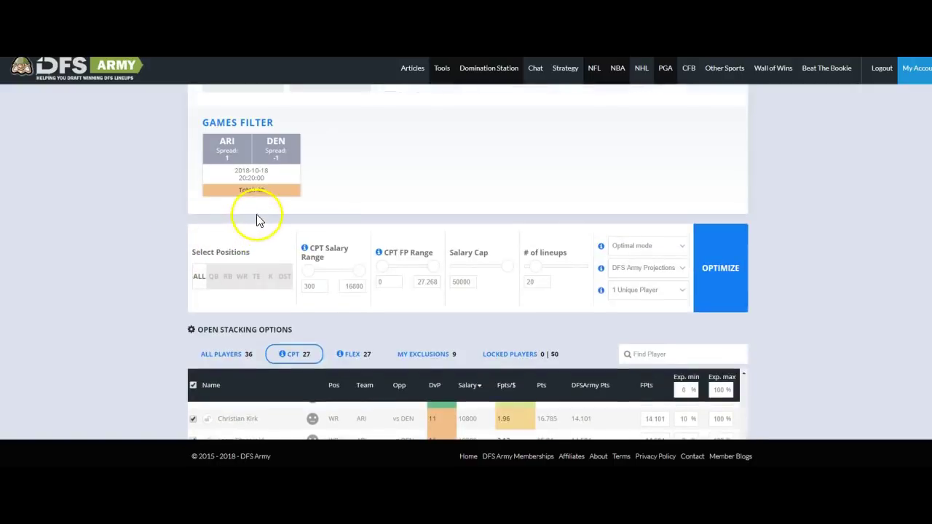
scroll(269, 251, "up", 2)
scroll(275, 260, "down", 2)
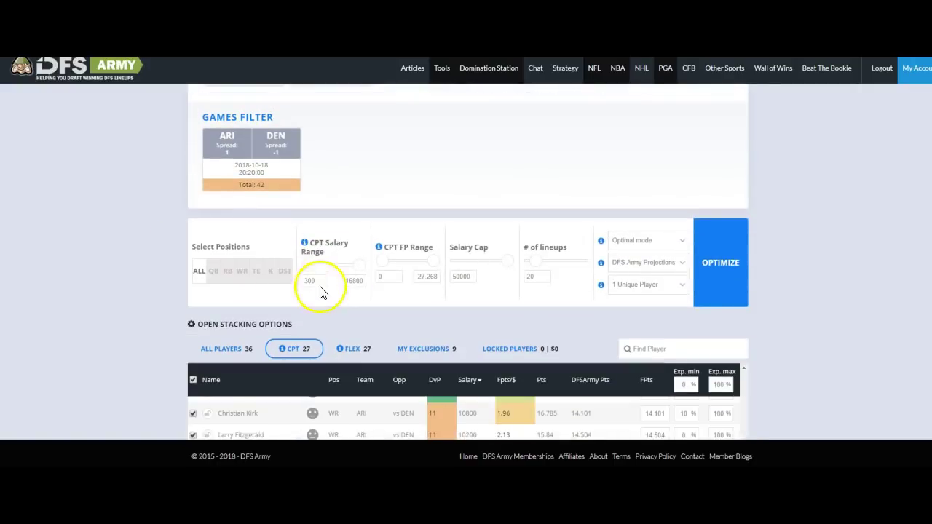
left_click(353, 347)
scroll(139, 257, "down", 3)
scroll(645, 284, "up", 5)
scroll(765, 264, "up", 1)
left_click(723, 300)
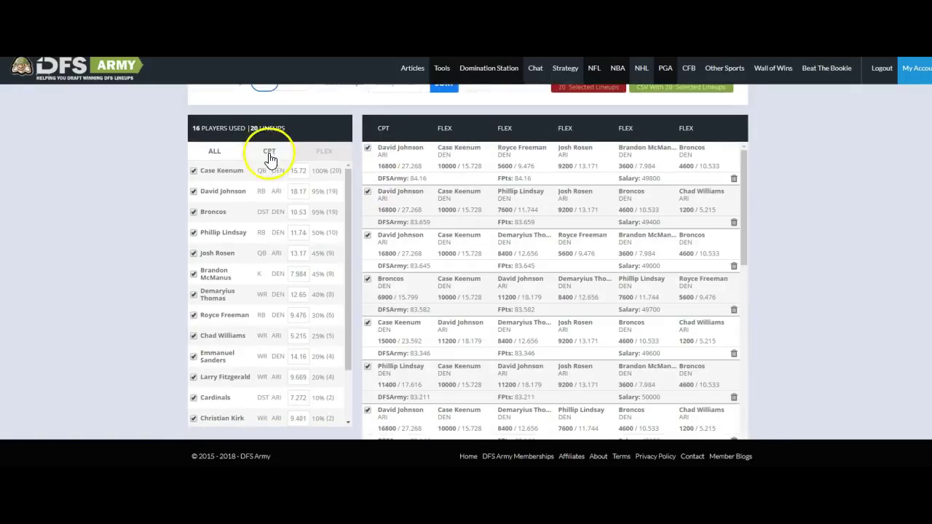
- Compare the captain and flex exposures of the players used in the 20 generated lineups
left_click(267, 152)
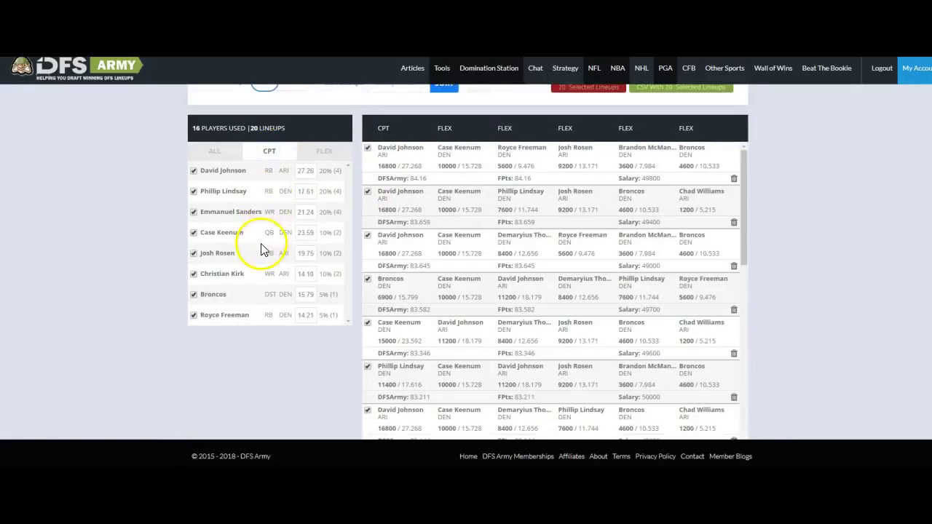
left_click(324, 151)
left_click(287, 151)
scroll(772, 193, "up", 2)
scroll(774, 191, "up", 5)
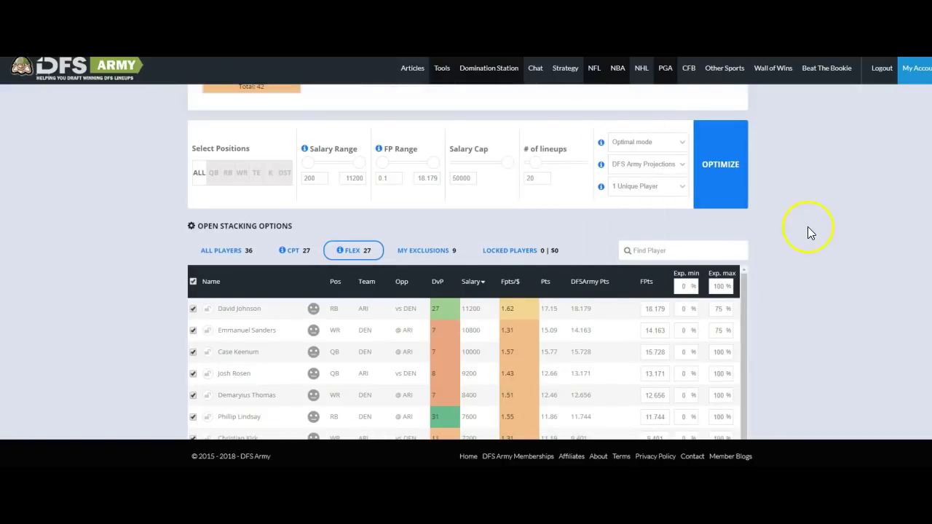
scroll(807, 226, "down", 15)
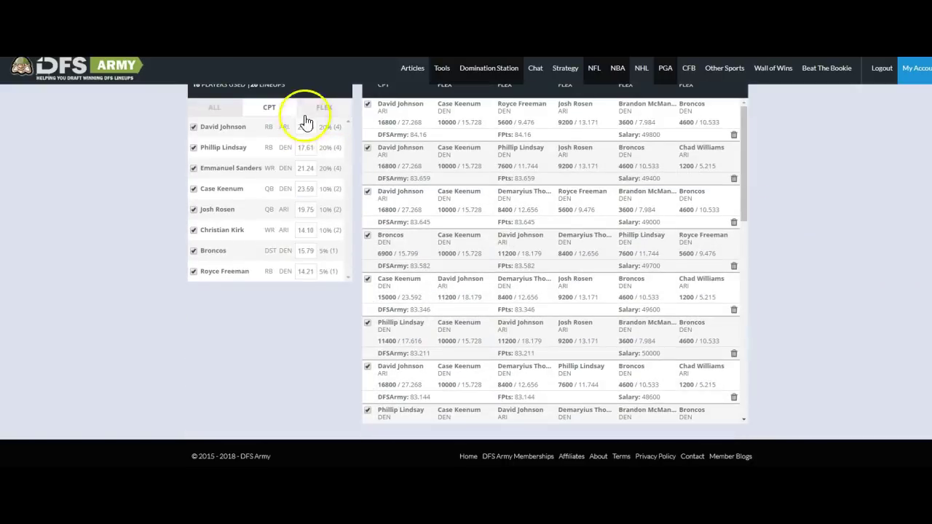
left_click(322, 107)
left_click(304, 129)
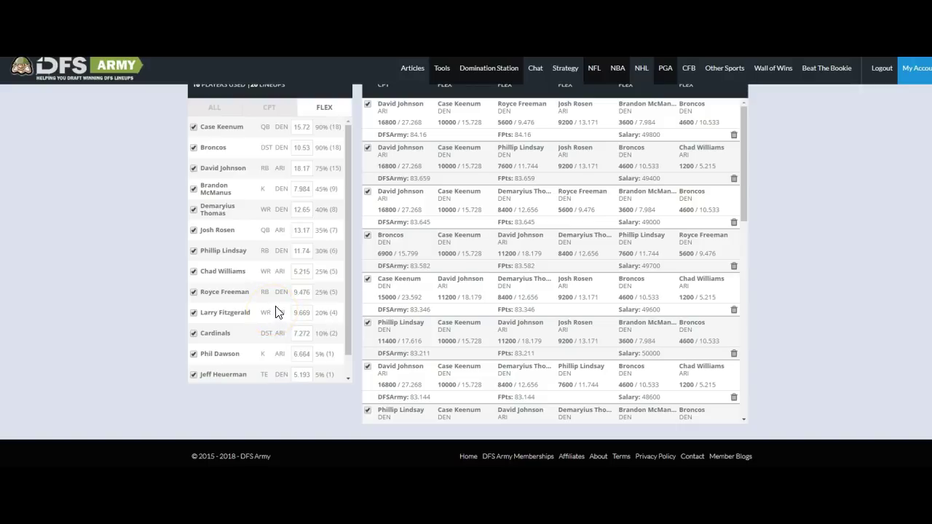
- Set Phillip Lindsay's flex projection to 12.2 points
double_click(305, 251)
type("12.2")
left_click(315, 252)
left_click(141, 237)
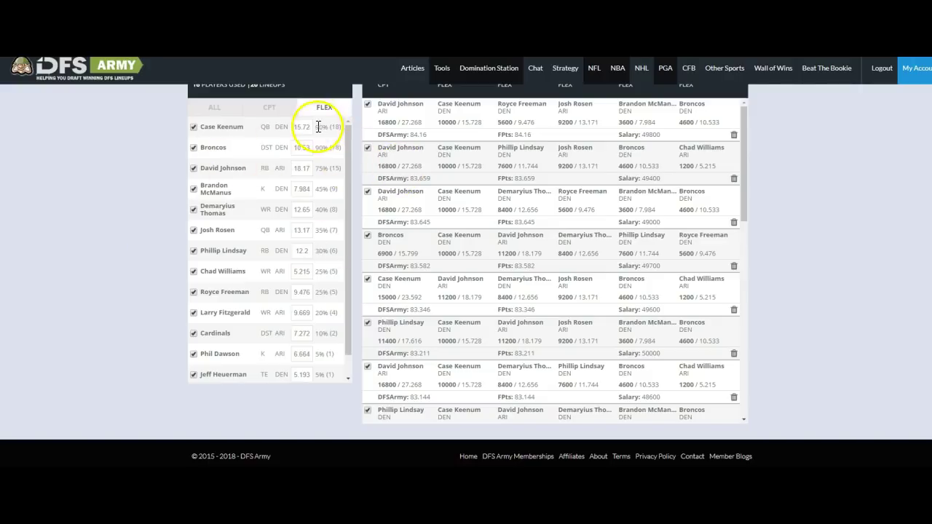
- Set Case Keenum's flex projection to 15.028 points and run the optimizer again
mouse_move(309, 145)
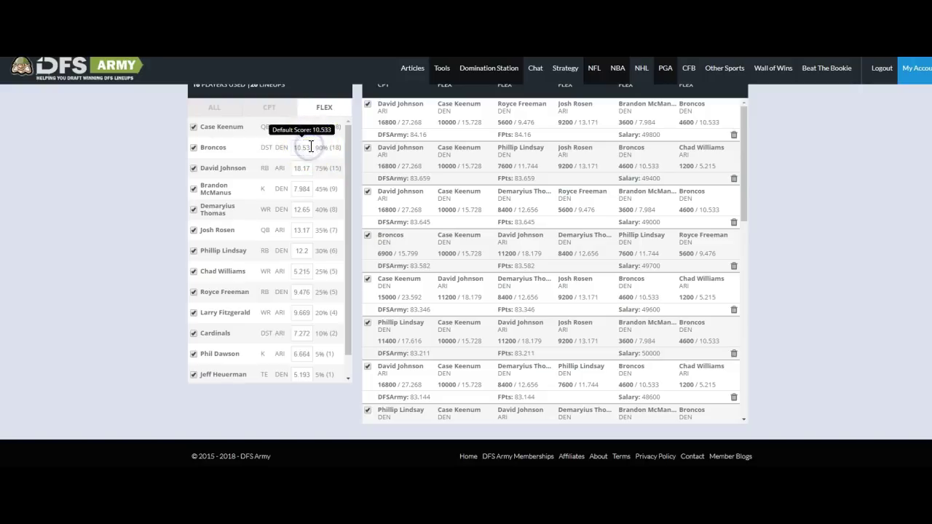
left_click(303, 128)
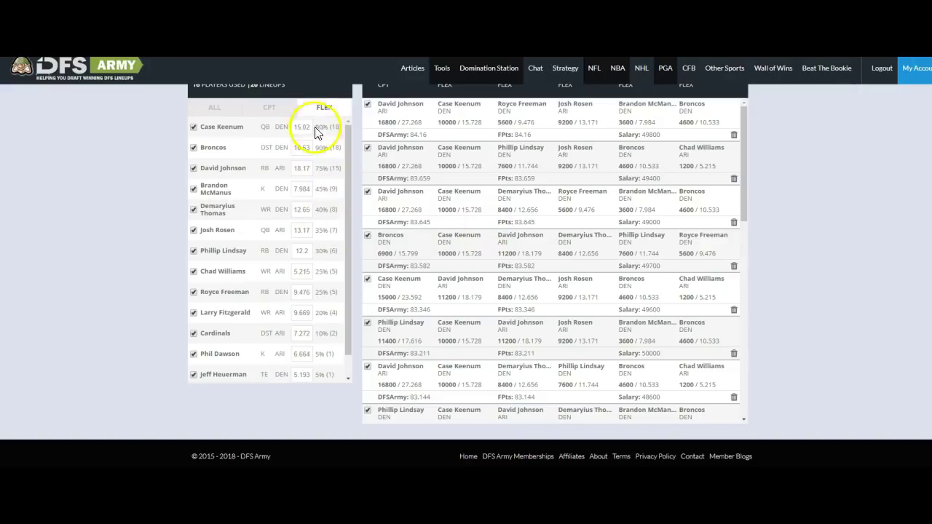
scroll(768, 247, "up", 15)
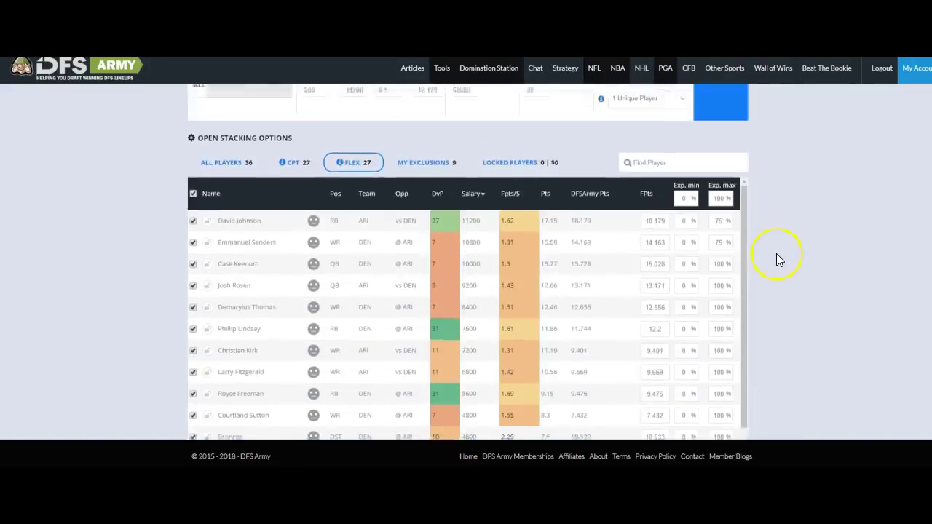
scroll(776, 254, "up", 3)
left_click(709, 250)
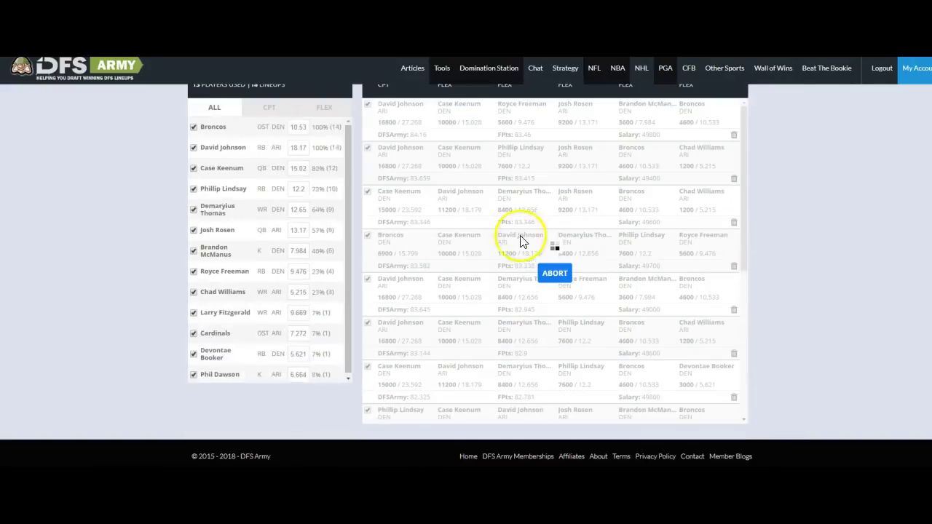
- Set Case Keenum's flex projection to 14.75 points in the list of used players
left_click(303, 171)
double_click(303, 172)
type("14.")
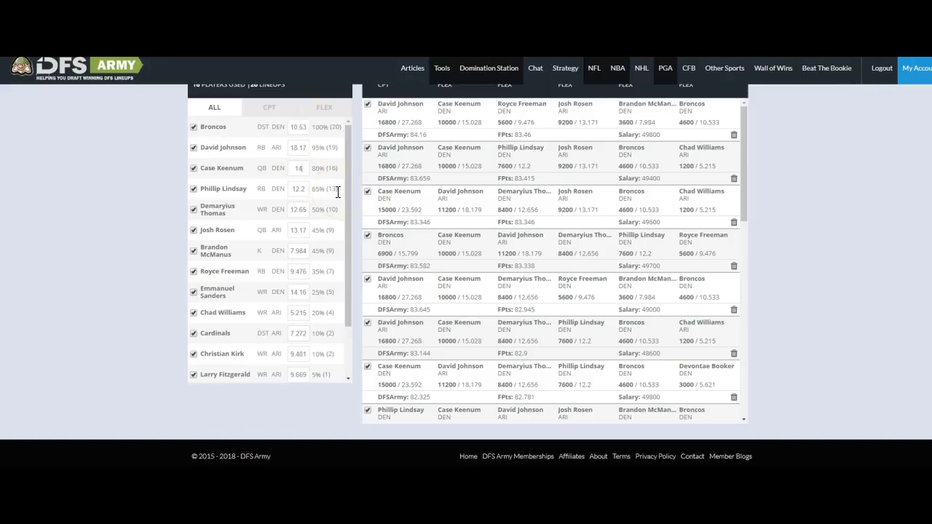
type("75")
left_click(165, 196)
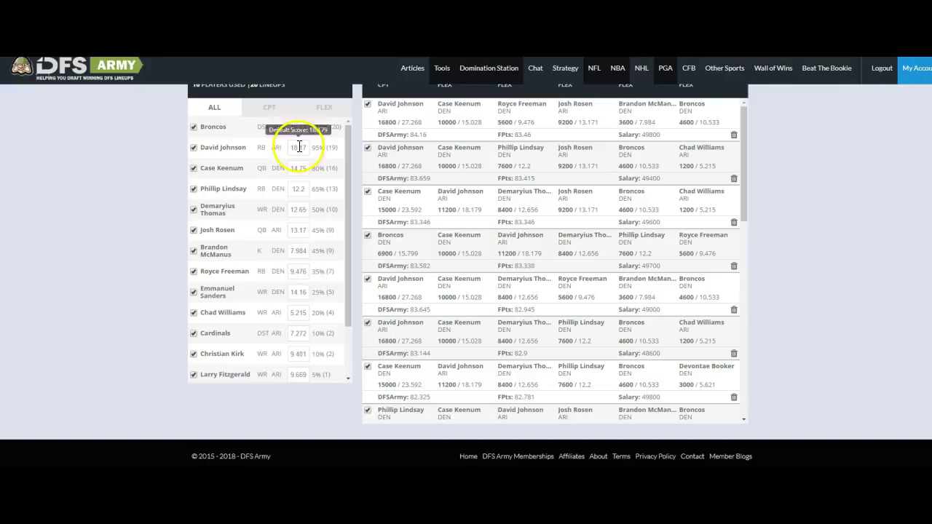
- Set Christian Kirk's flex projection to 10.01 points
scroll(288, 255, "down", 2)
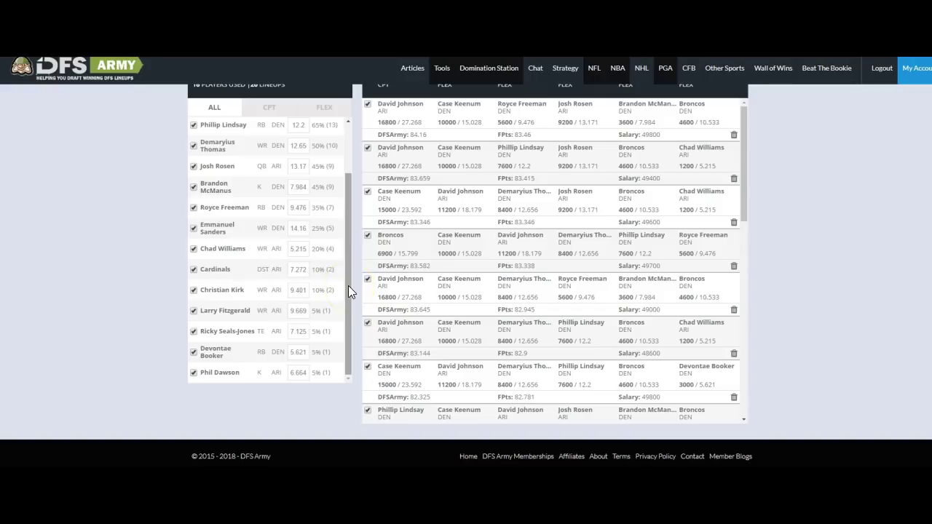
key("BackSpace")
key("BackSpace")
key("BackSpace")
type("10.")
left_click(160, 286)
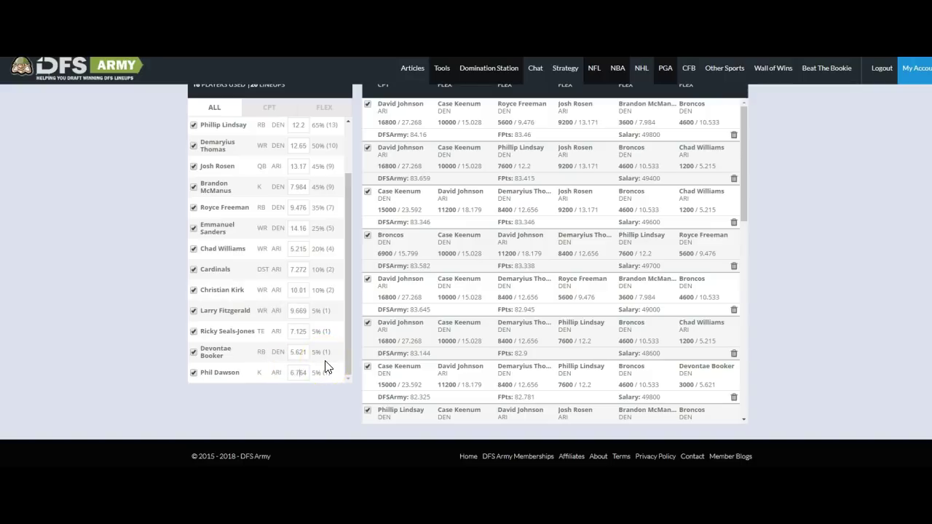
- Set the flex projections of Phil Dawson to 6.964 points and Emmanuel Sanders to 14.963 points
key("BackSpace")
type("96")
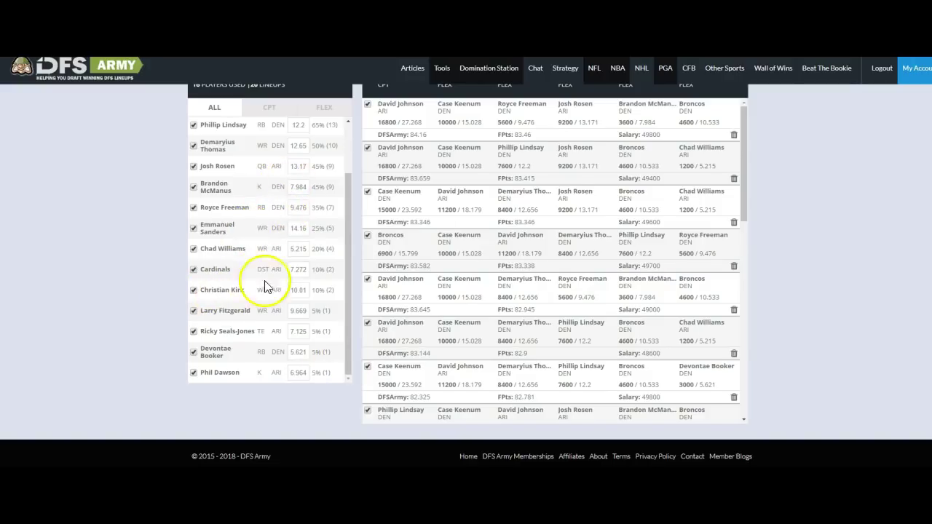
mouse_move(305, 227)
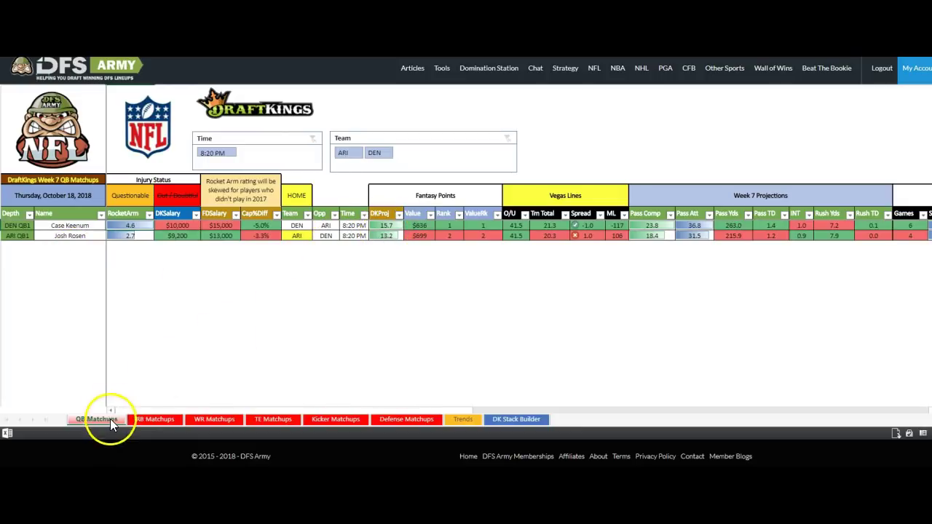
- Review the quarterback and running back matchup sheets, including 2018 player stats and what the opposing defenses allow
left_click_drag(345, 411, 703, 402)
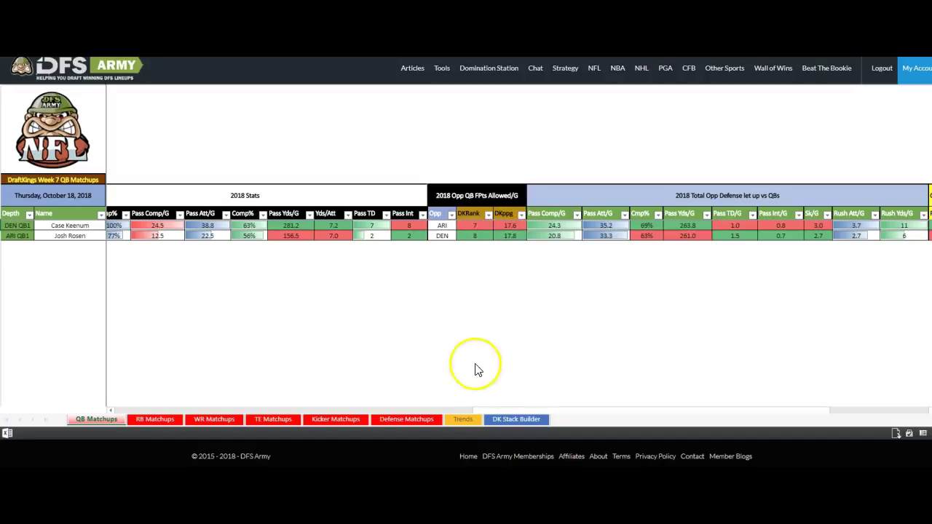
left_click_drag(482, 409, 115, 397)
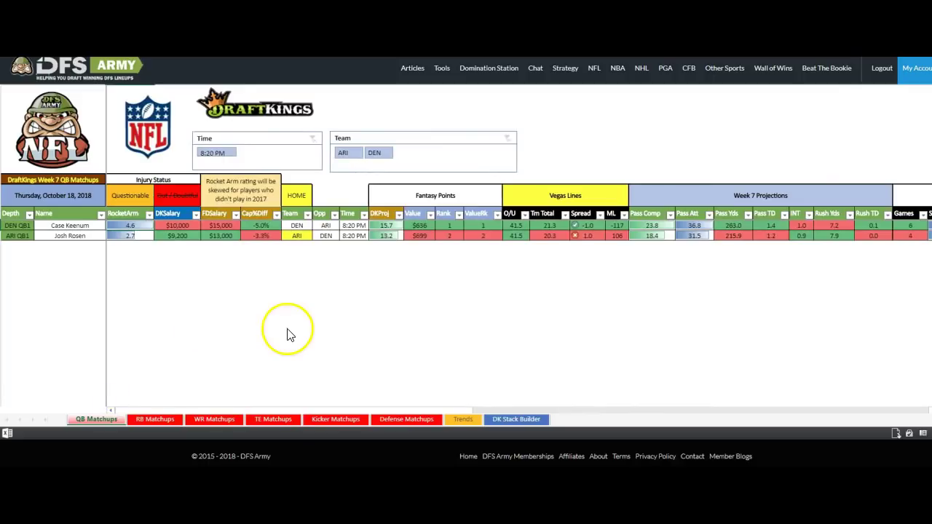
left_click(153, 420)
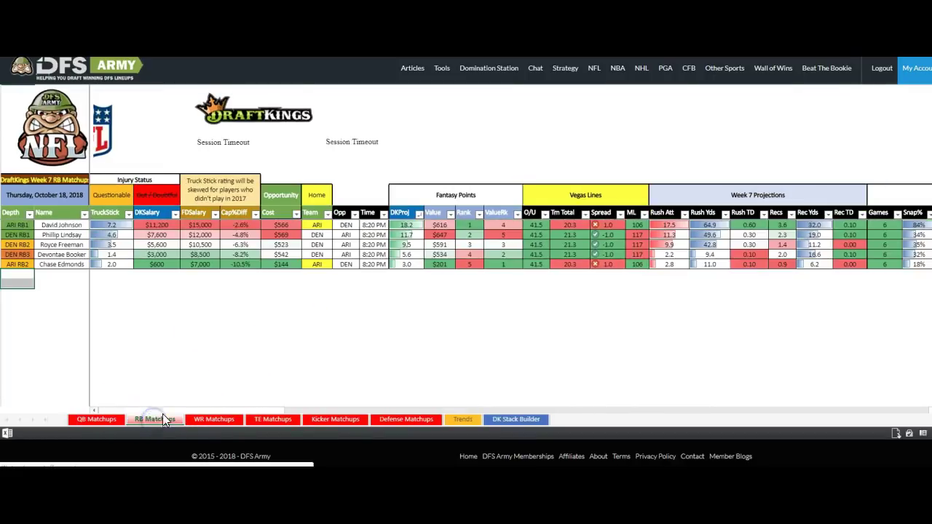
left_click_drag(251, 410, 475, 405)
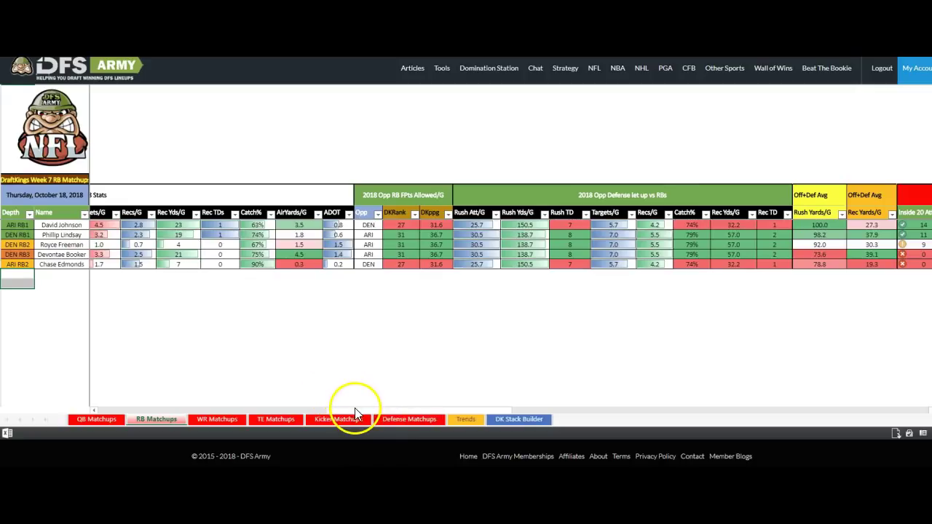
left_click_drag(355, 408, 95, 415)
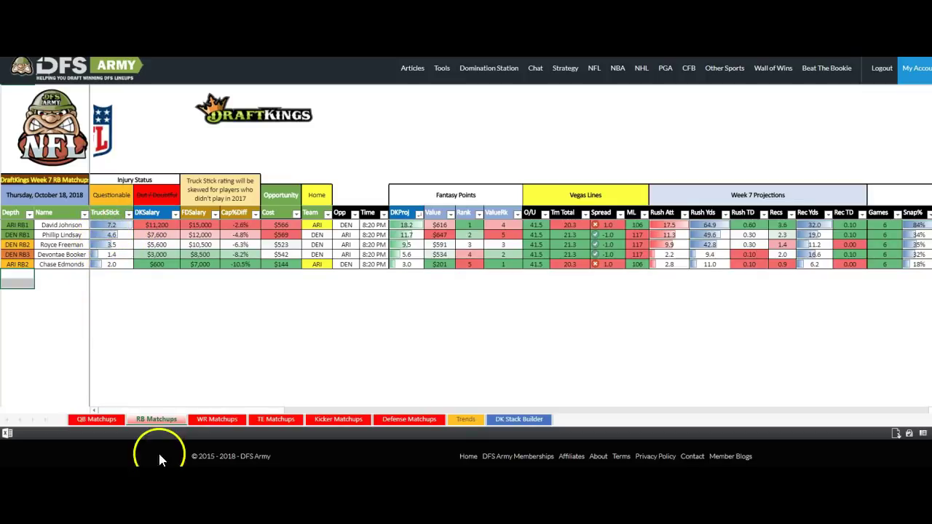
- Look through the wide receiver, tight end and kicker matchup sheets, and return to the quarterback matchups
left_click(218, 420)
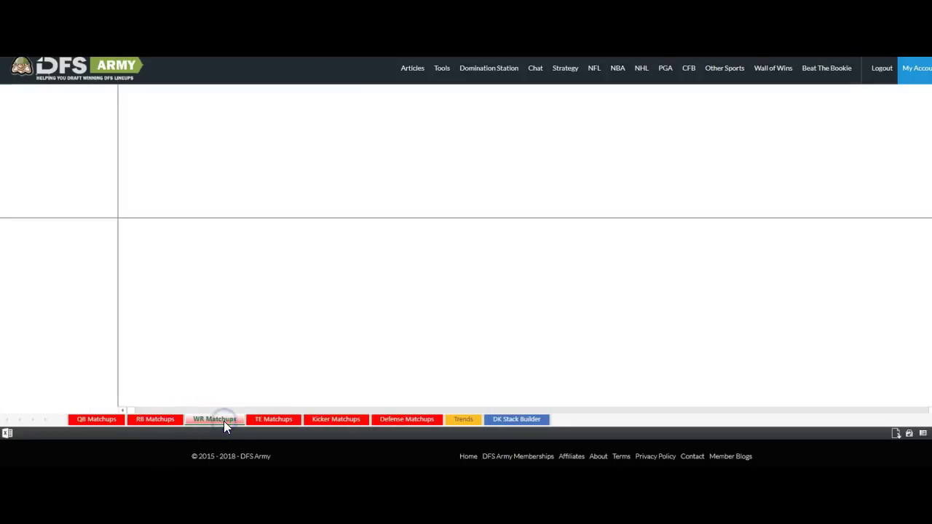
left_click(274, 421)
left_click(336, 419)
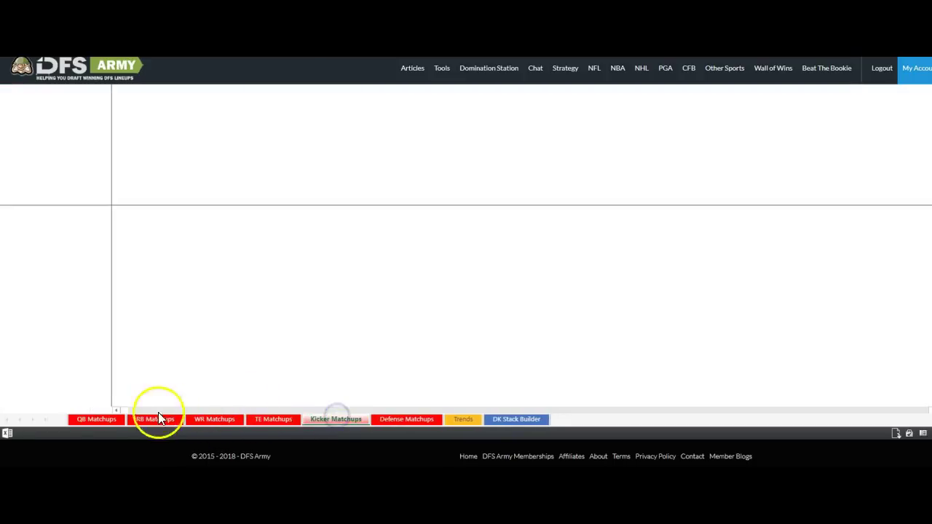
left_click(112, 421)
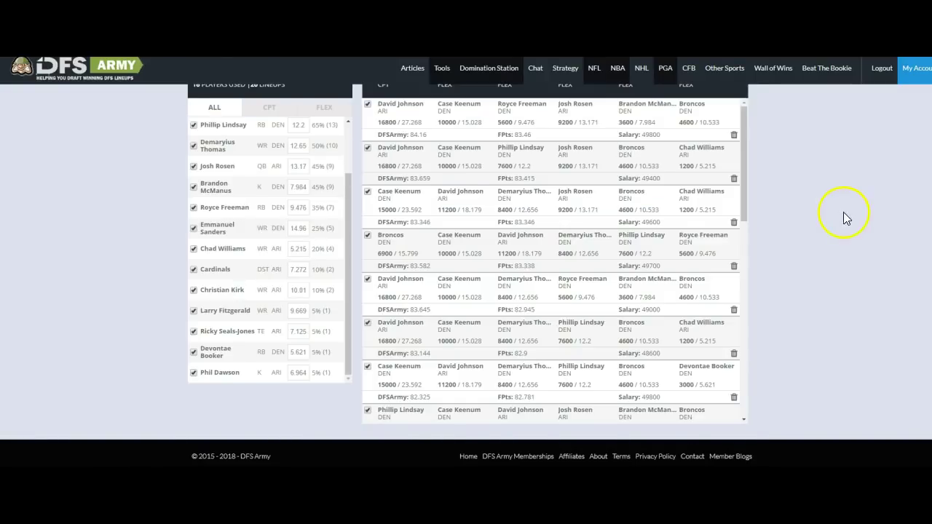
- Return to the optimizer and check the flex and captain exposures of the re-optimized lineups
scroll(845, 218, "up", 3)
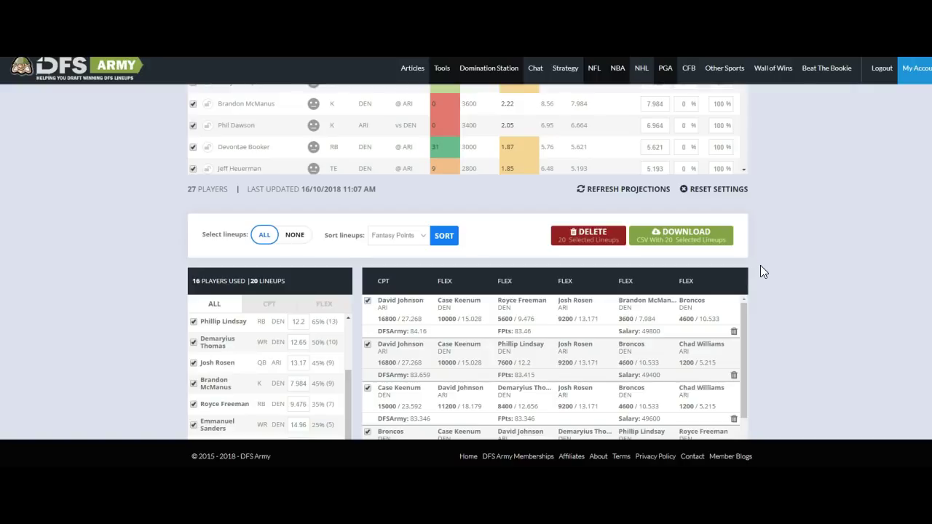
left_click(269, 302)
left_click(320, 302)
scroll(193, 287, "down", 3)
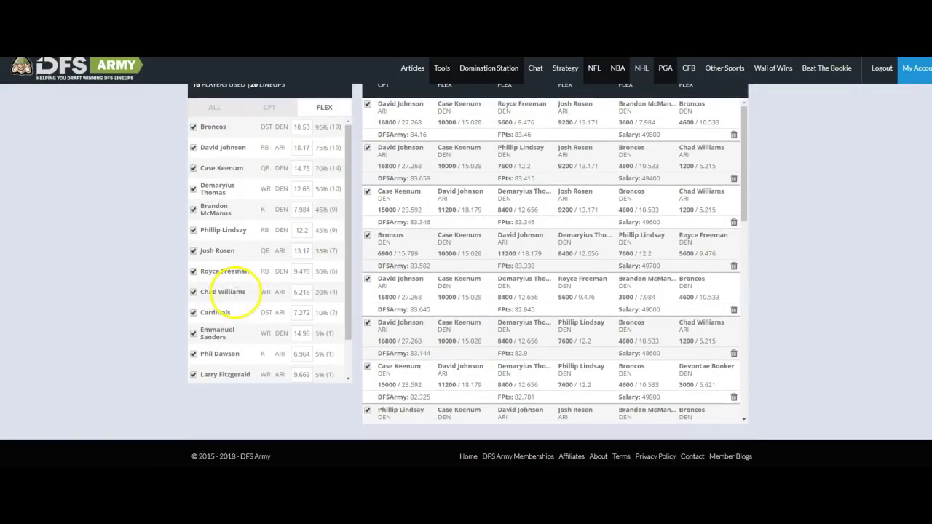
left_click(277, 107)
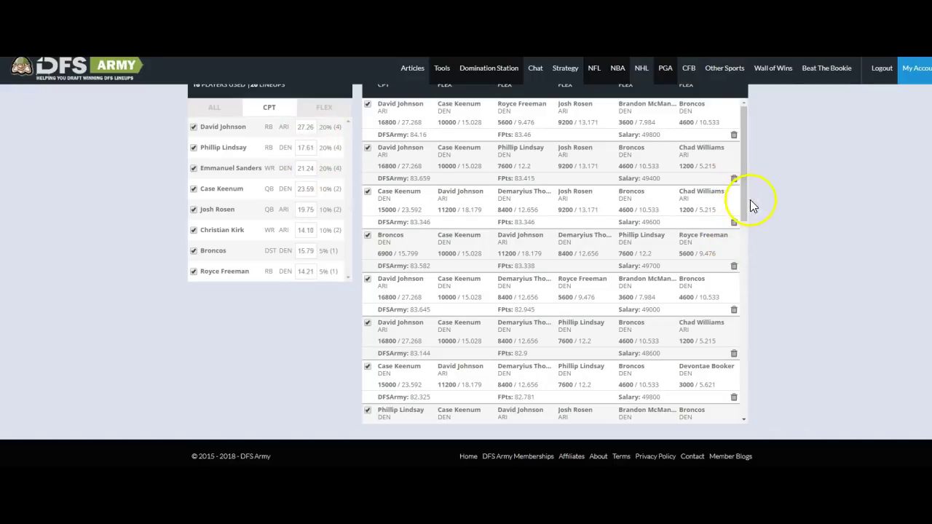
- Open the stacking options and add a rule that stacks David Johnson with exactly 0 players of the Broncos
scroll(754, 205, "up", 1)
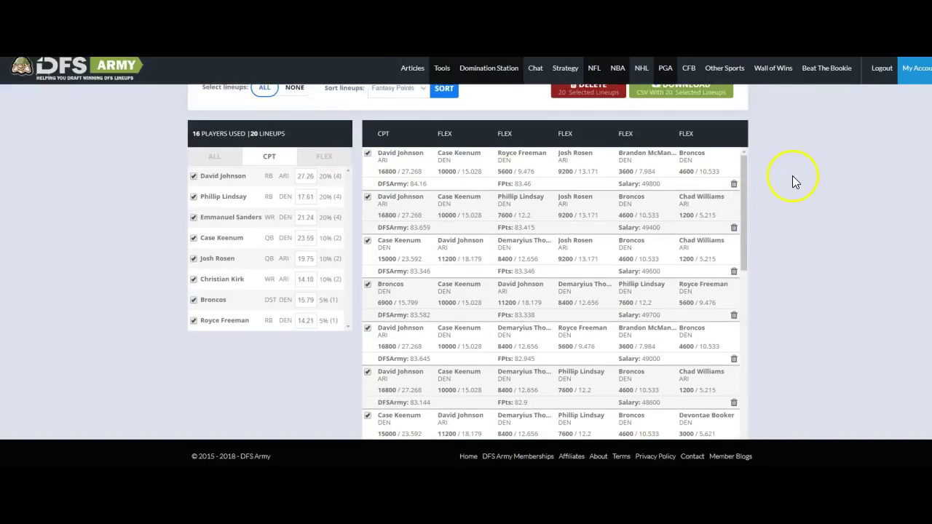
scroll(797, 179, "up", 2)
scroll(800, 173, "up", 15)
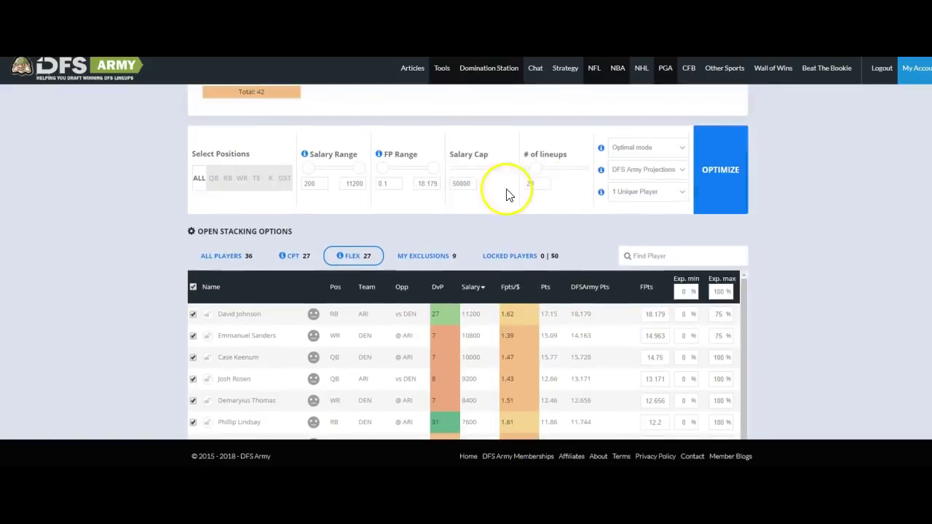
left_click(246, 232)
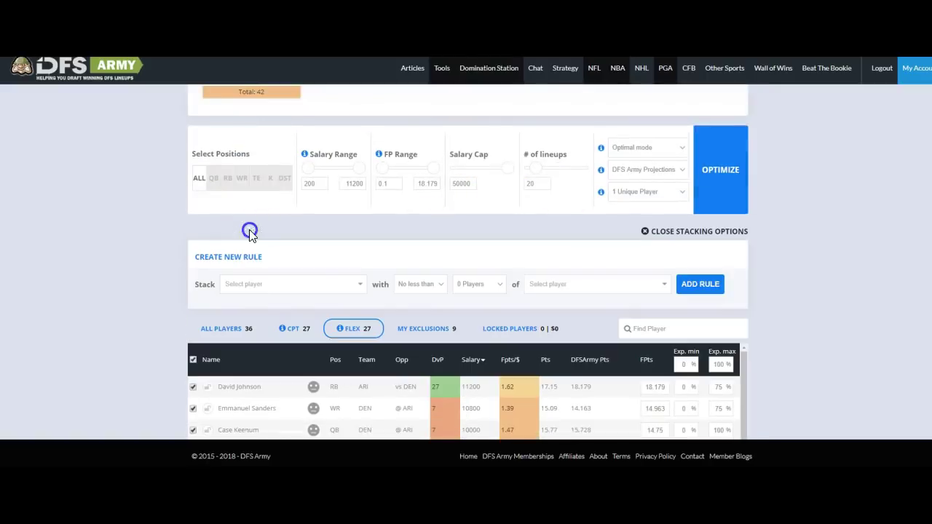
left_click(326, 291)
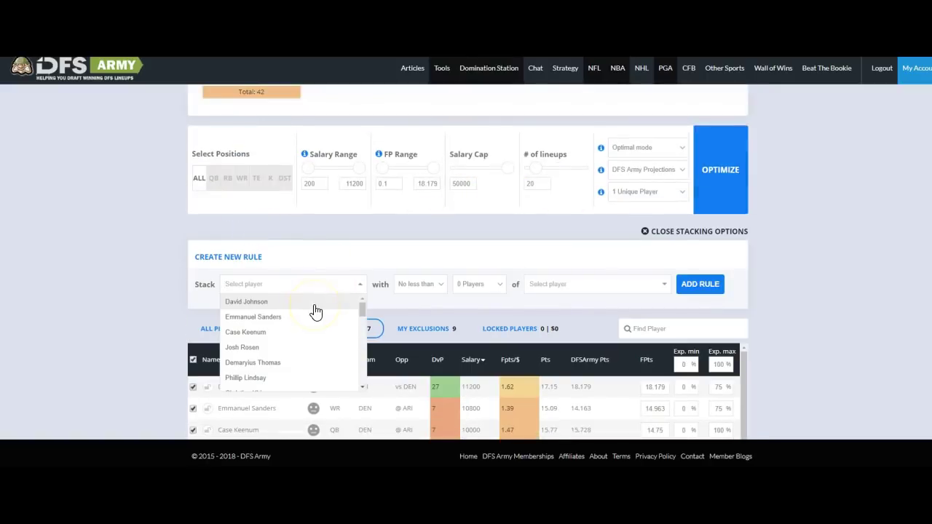
left_click(313, 305)
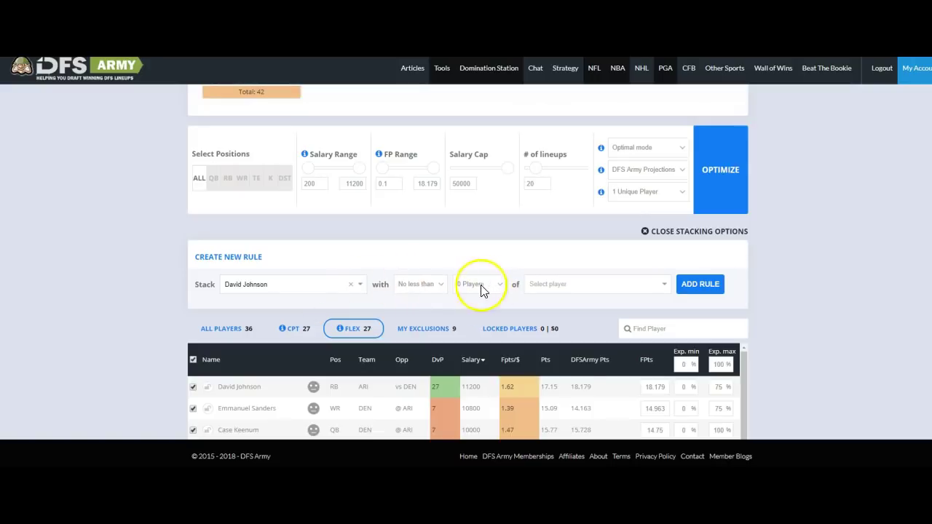
left_click(423, 286)
left_click(421, 306)
left_click(548, 285)
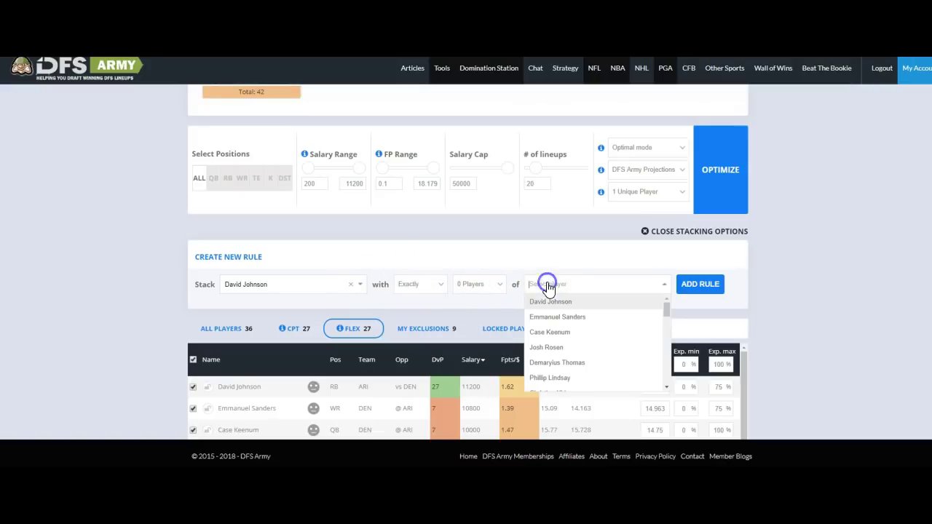
scroll(576, 327, "down", 3)
left_click(566, 284)
left_click(565, 284)
type("bro")
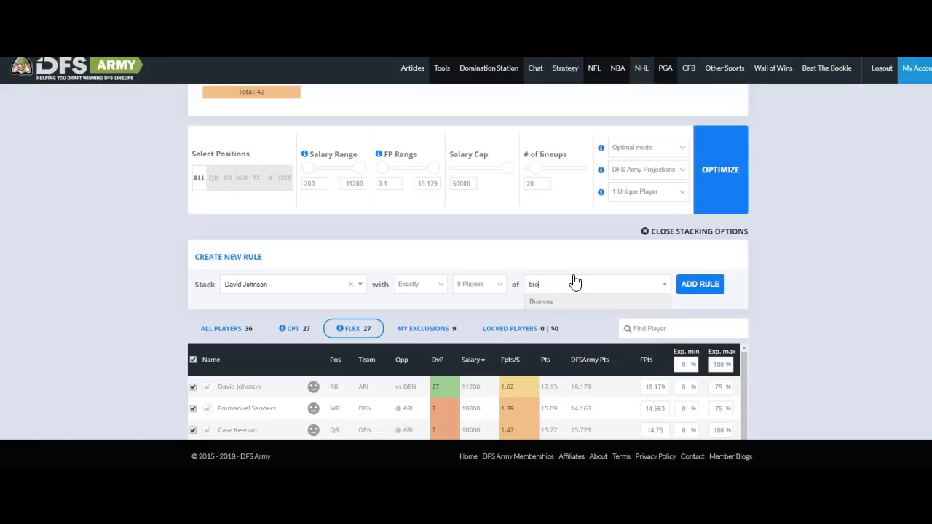
left_click(600, 308)
left_click(683, 287)
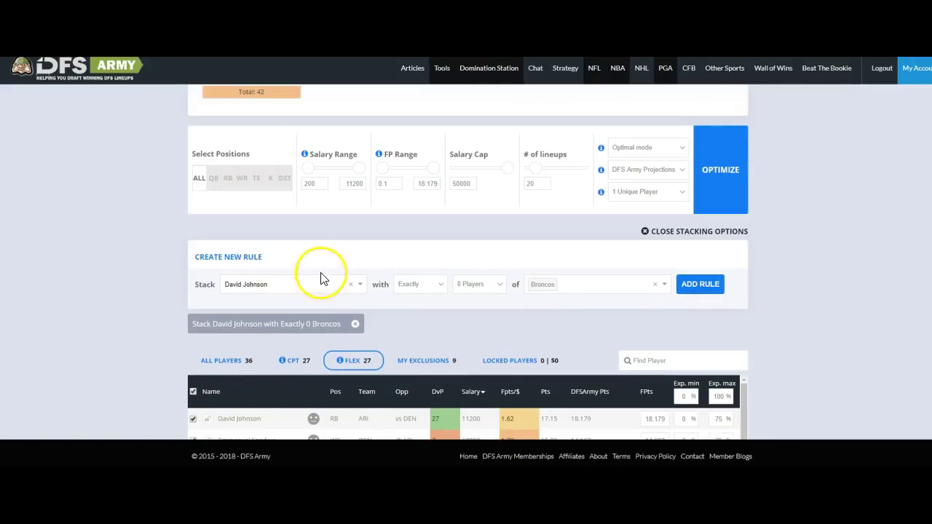
- Add a second stacking rule that pairs Phillip Lindsay with exactly 0 players of the Cardinals
left_click(324, 291)
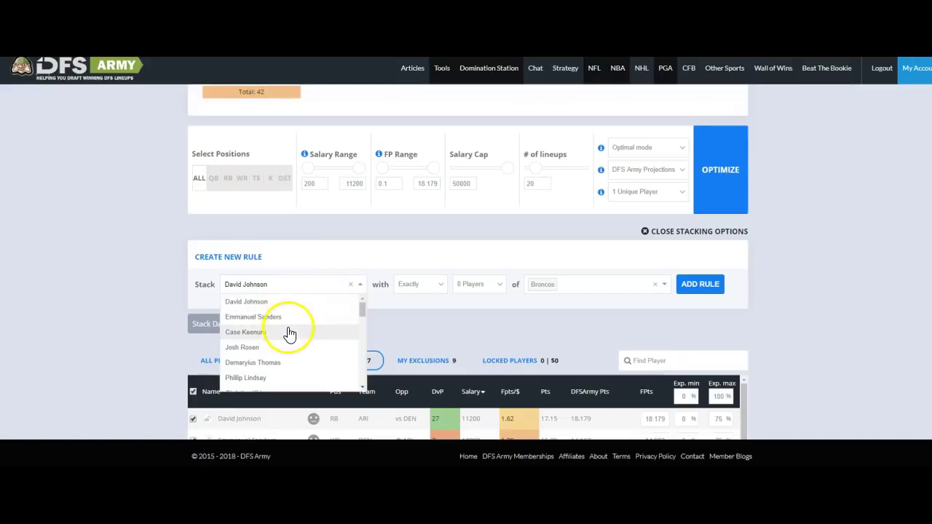
scroll(287, 328, "down", 1)
left_click(269, 327)
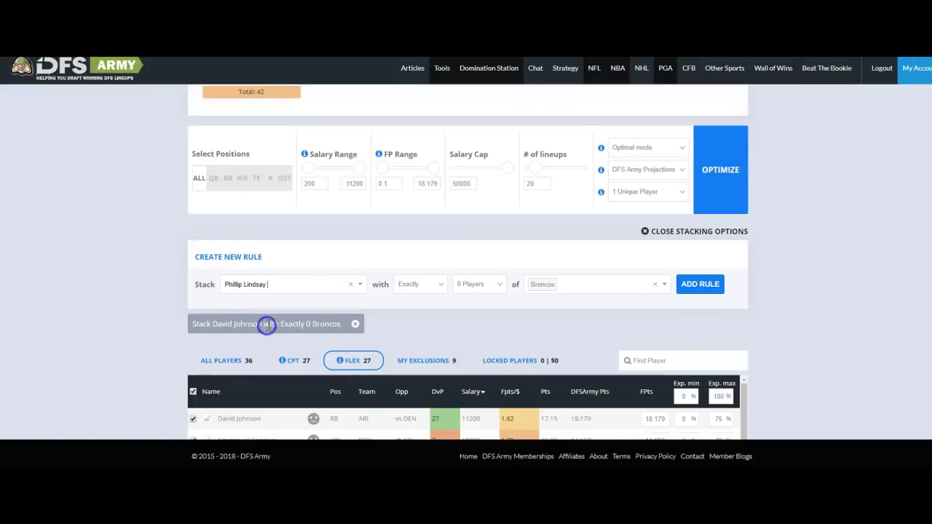
left_click(568, 285)
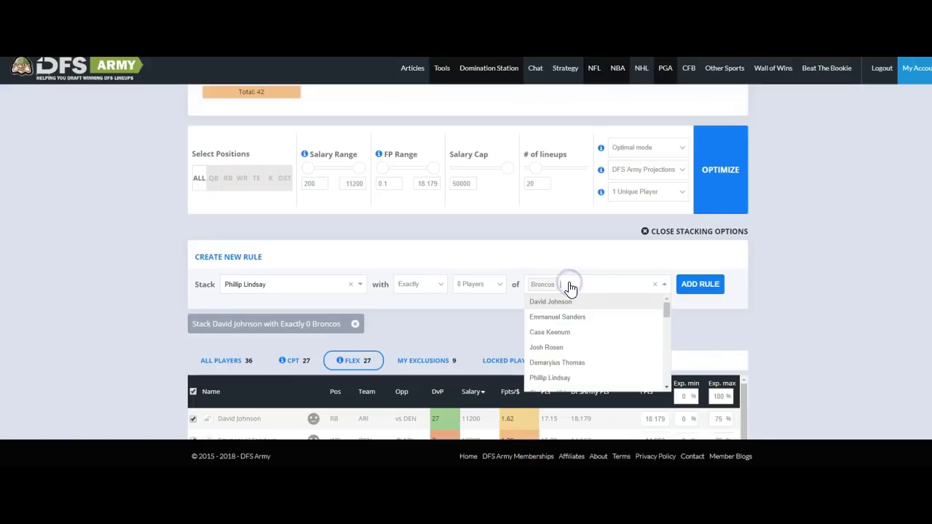
type("card")
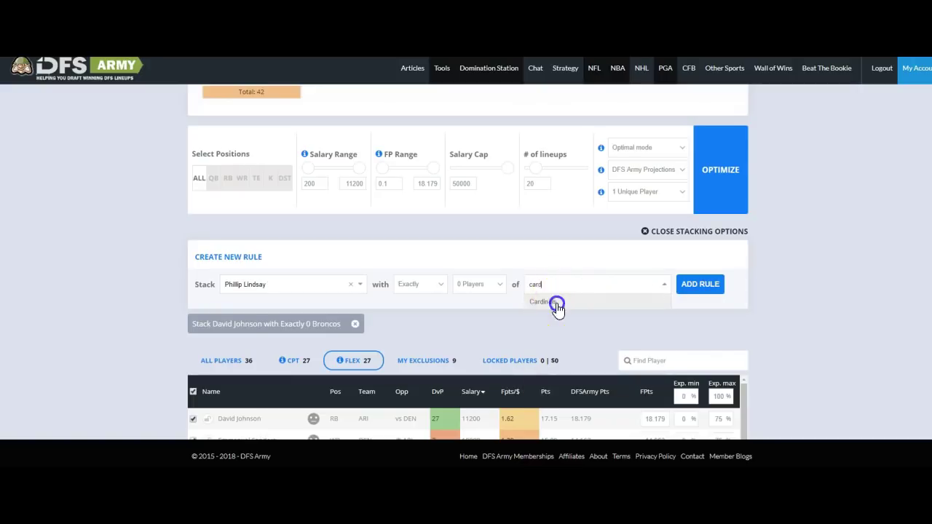
left_click(553, 302)
left_click(698, 287)
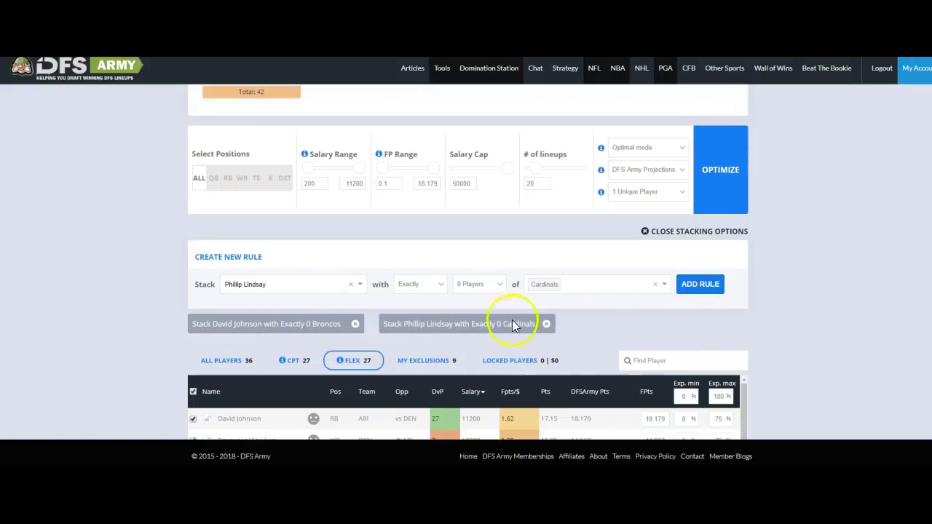
- Optimize 20 lineups under the two stacking rules and look over the generated lineups
left_click(705, 162)
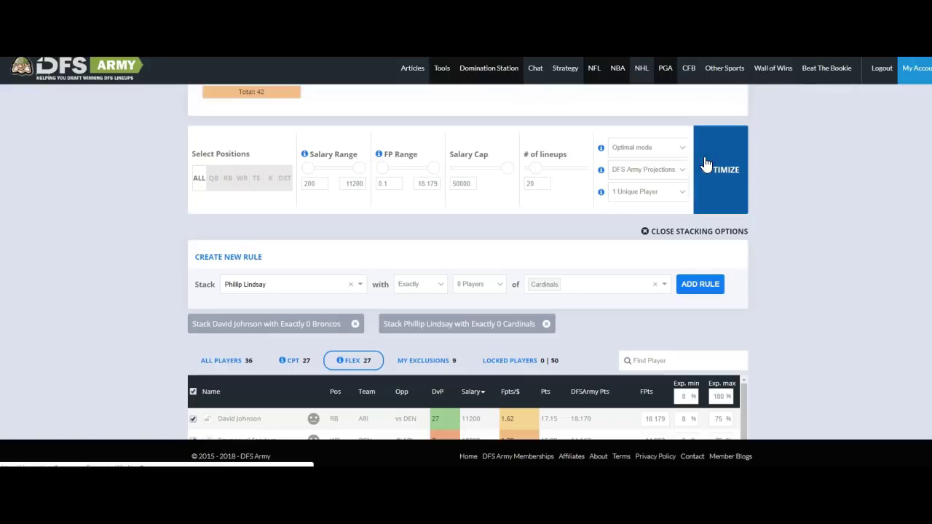
scroll(765, 187, "down", 5)
scroll(810, 204, "down", 1)
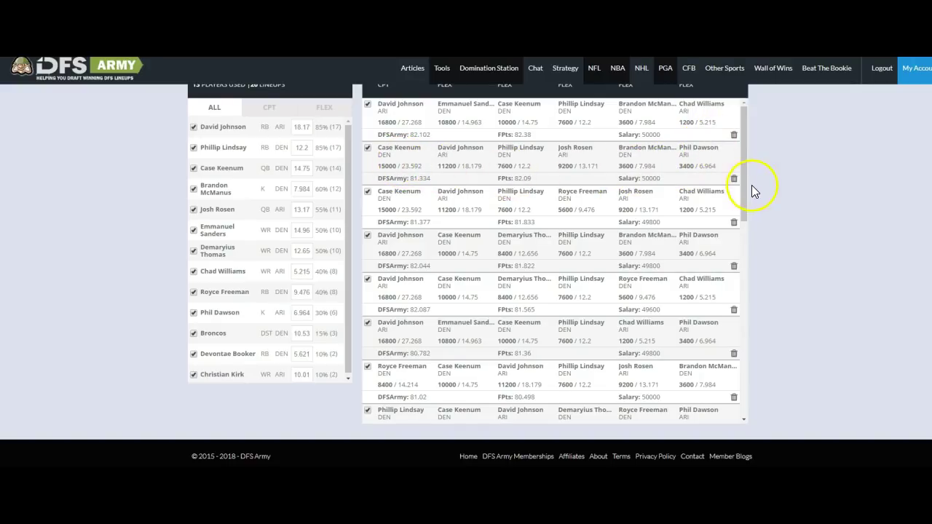
scroll(797, 177, "up", 5)
scroll(796, 177, "up", 6)
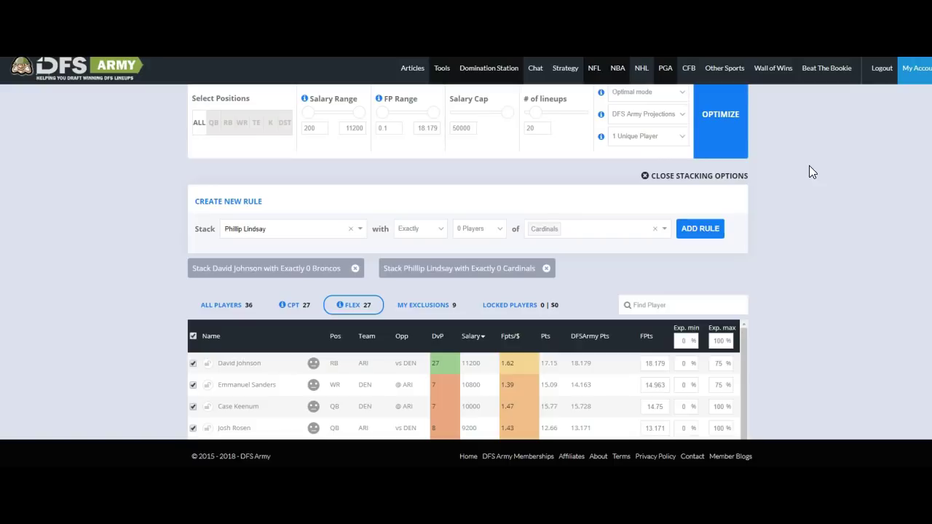
- Run the optimization again and check the captain and flex exposures
left_click(708, 125)
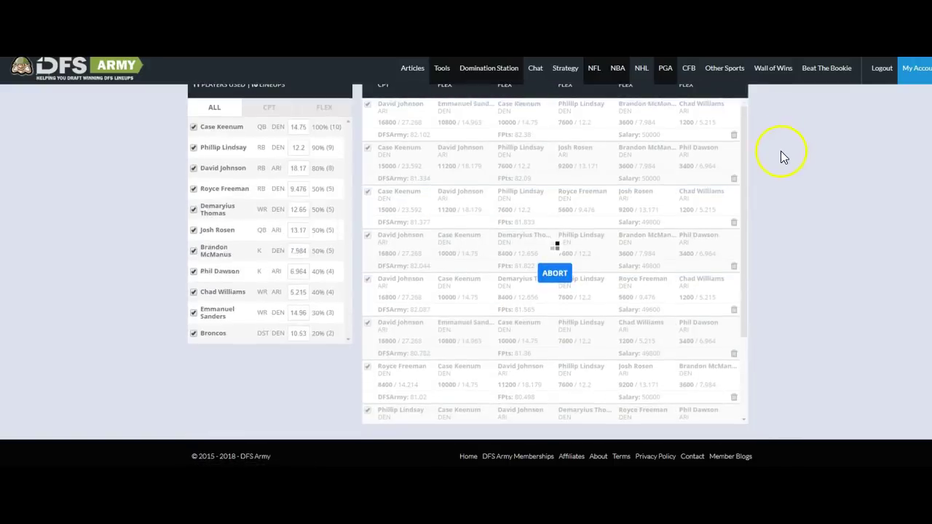
left_click(270, 107)
left_click(325, 110)
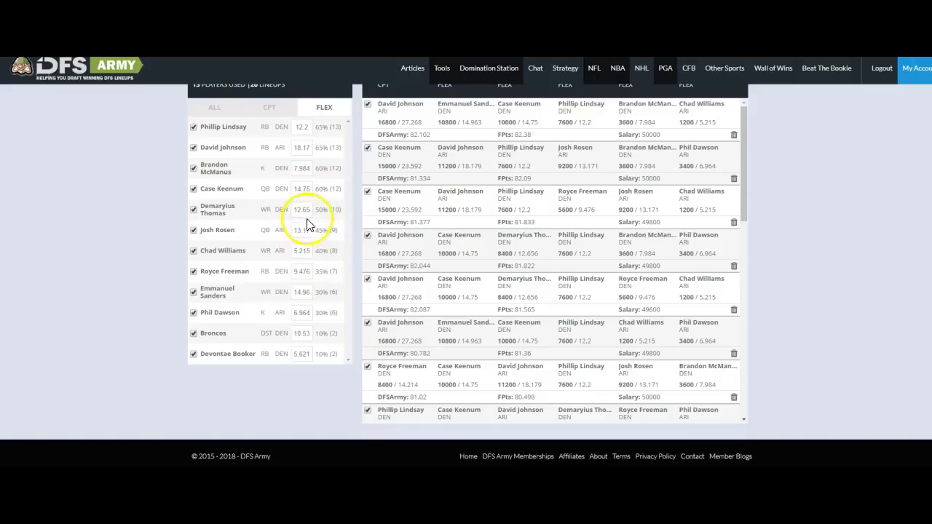
- Set Demaryius Thomas's flex projection to 12.156 points and re-optimize the lineups
left_click(306, 210)
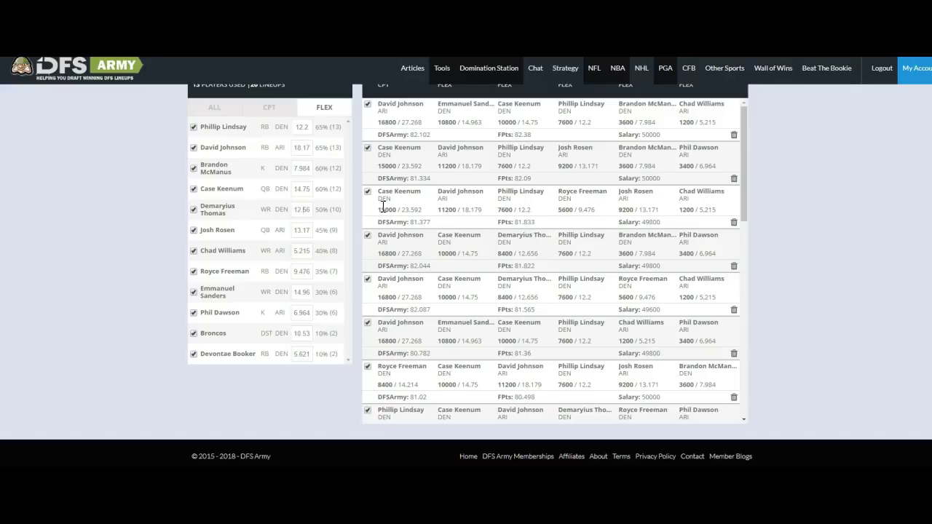
left_click(769, 191)
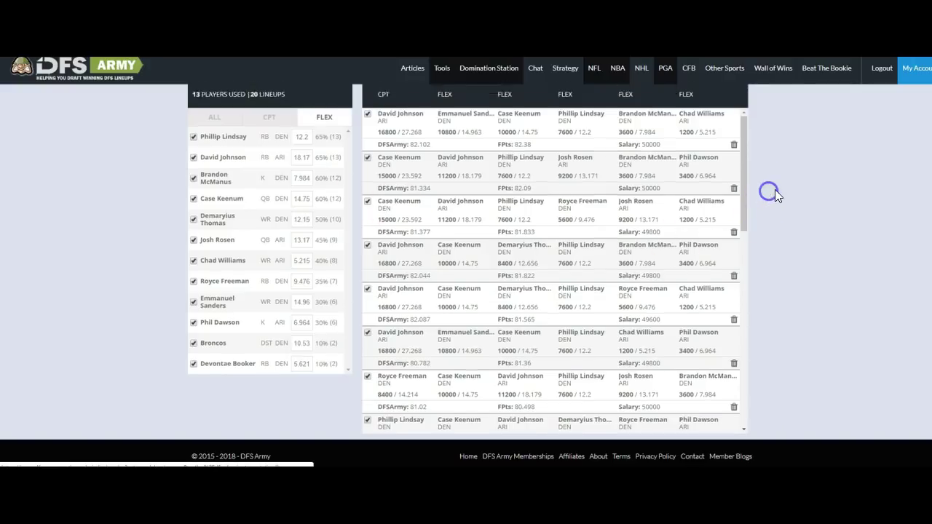
scroll(782, 198, "up", 5)
left_click(726, 135)
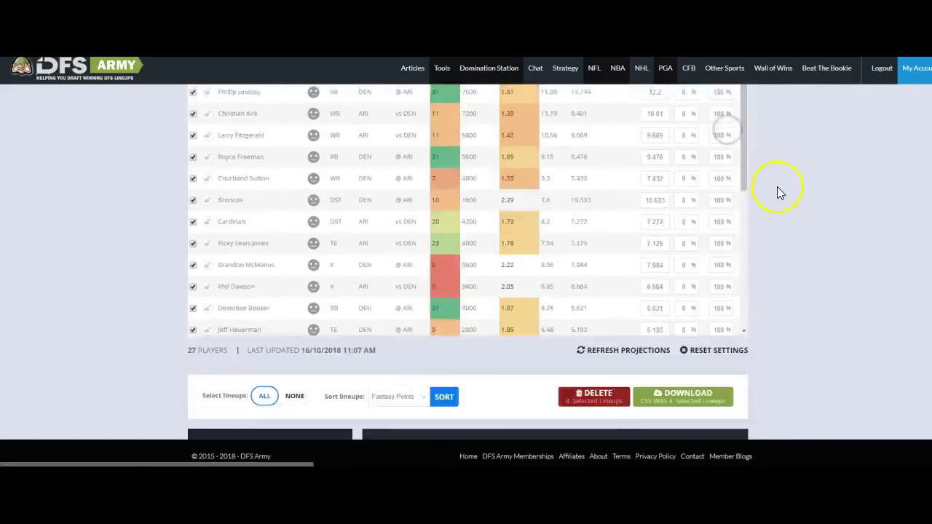
- Set the flex projections of Demaryius Thomas to 12.016 and the Broncos to 10.73 points, and re-optimize the lineups
left_click(324, 107)
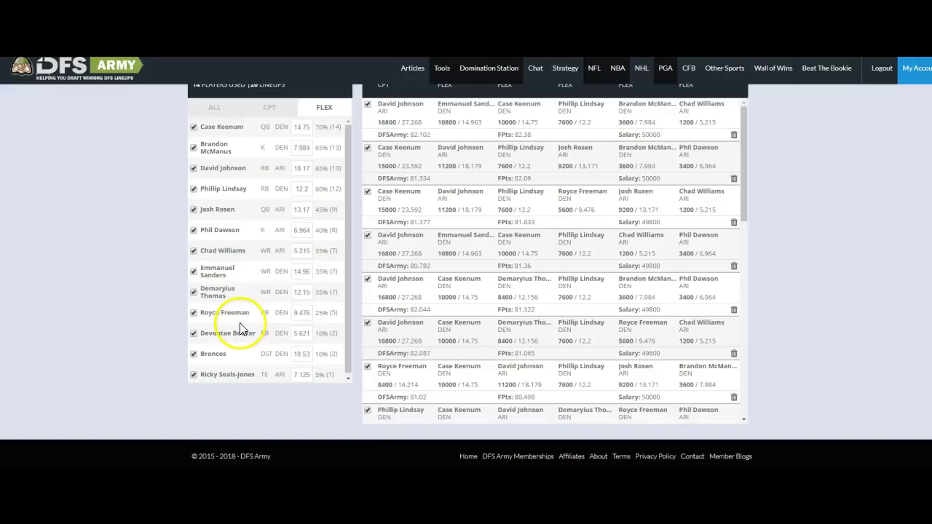
scroll(241, 299, "down", 1)
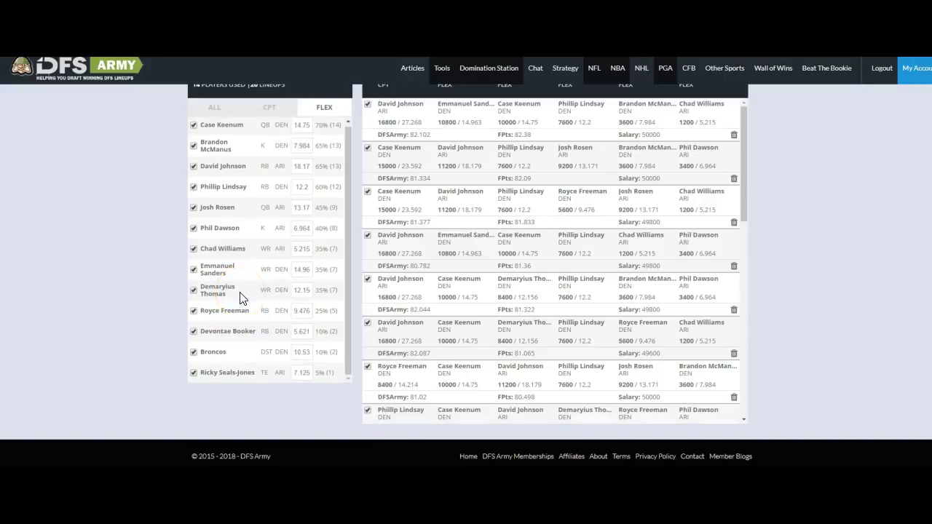
scroll(240, 299, "up", 1)
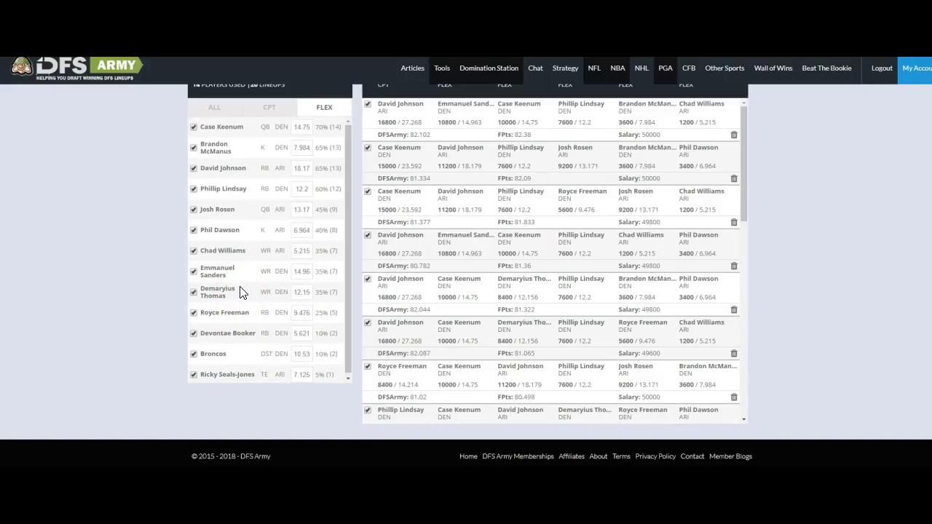
scroll(241, 293, "down", 1)
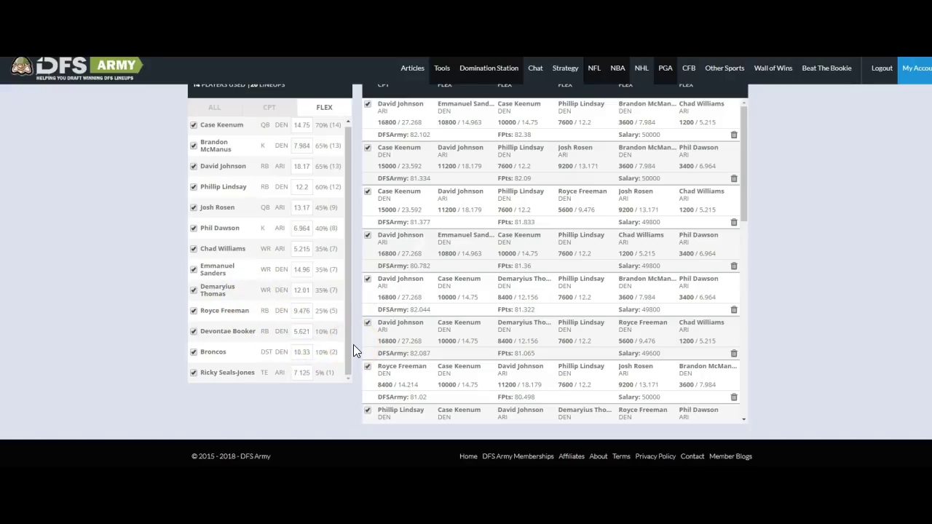
key("BackSpace")
type("7")
scroll(834, 244, "up", 10)
left_click(734, 202)
- Review the overall exposures of the new lineups and set the Broncos projection to 10.93 points
scroll(816, 227, "down", 10)
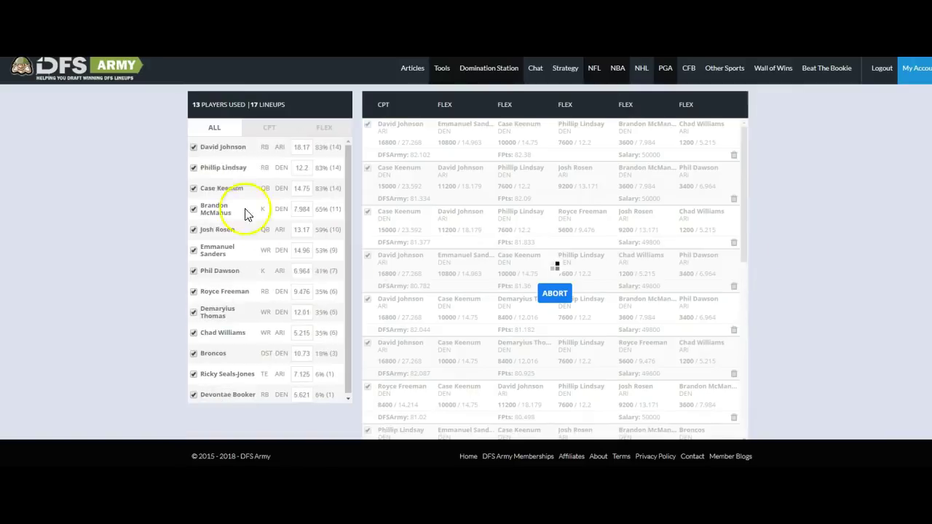
scroll(211, 313, "down", 3)
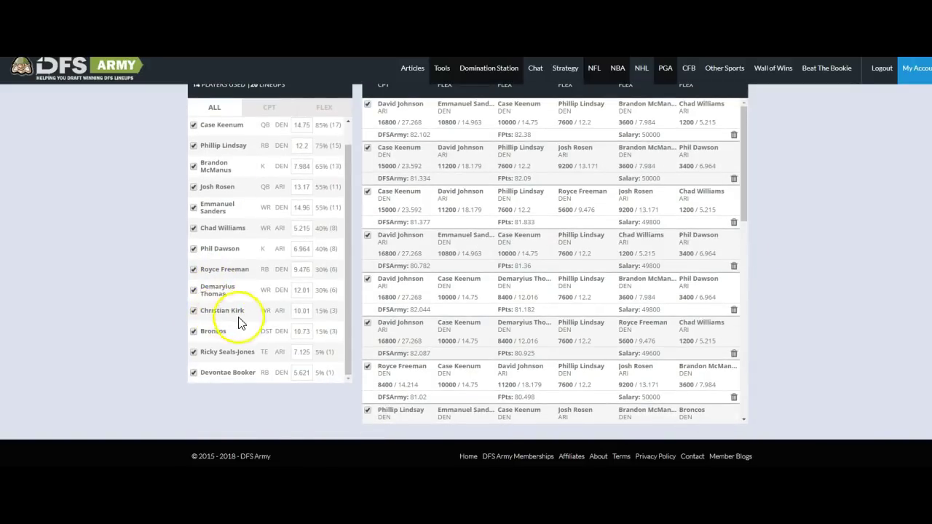
left_click(305, 332)
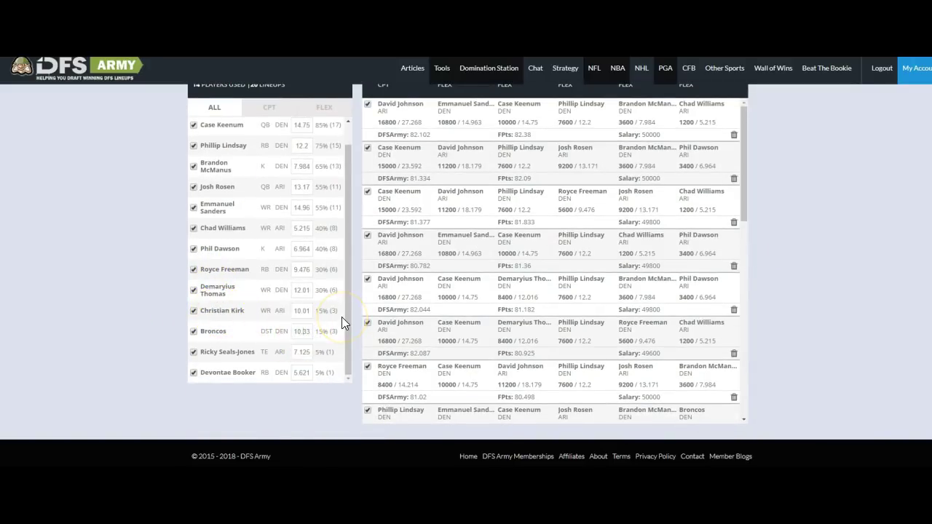
key("BackSpace")
type("9")
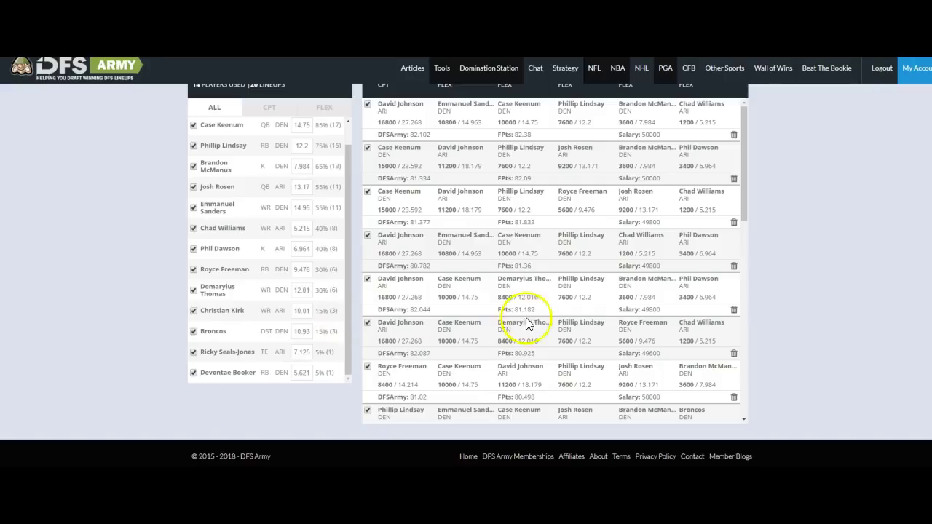
- Remove the stacking rule of David Johnson with exactly 0 Broncos and re-optimize the lineups
scroll(804, 217, "up", 10)
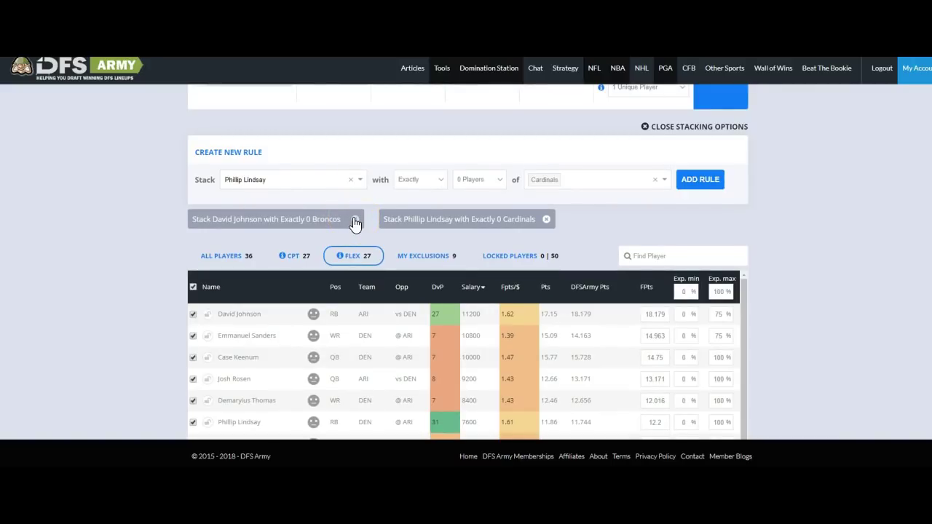
left_click(354, 220)
scroll(823, 203, "up", 2)
left_click(734, 233)
scroll(819, 226, "down", 10)
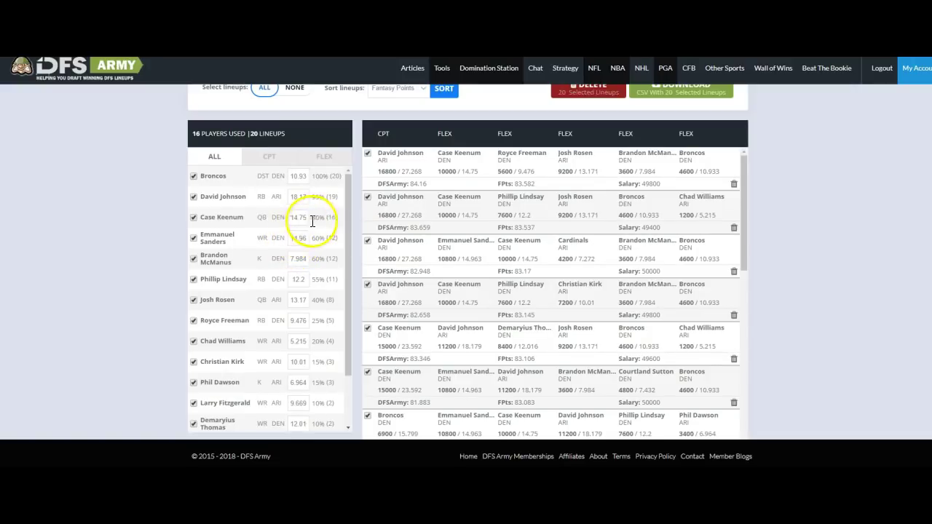
- Set Phillip Lindsay's projection to 12.4 points and re-optimize the lineups
left_click(304, 278)
left_click(198, 282)
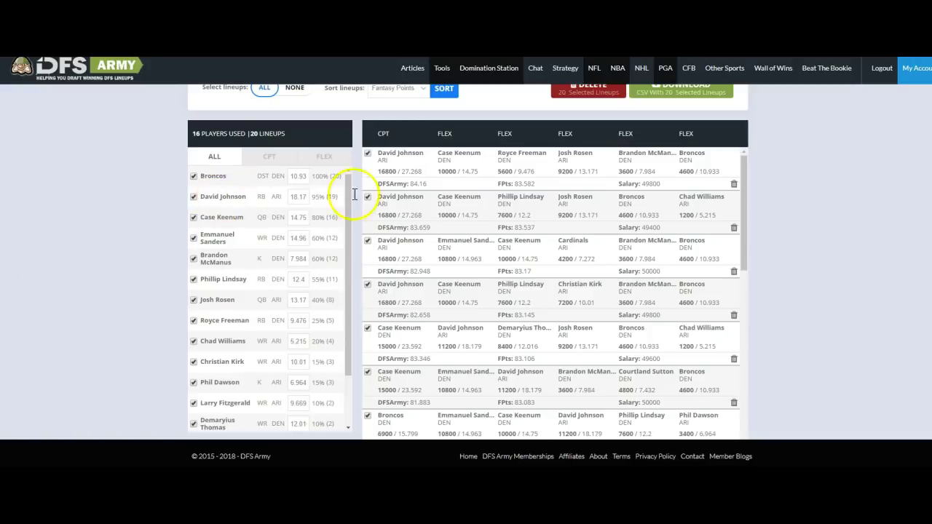
scroll(807, 194, "up", 3)
scroll(753, 211, "up", 5)
left_click(731, 110)
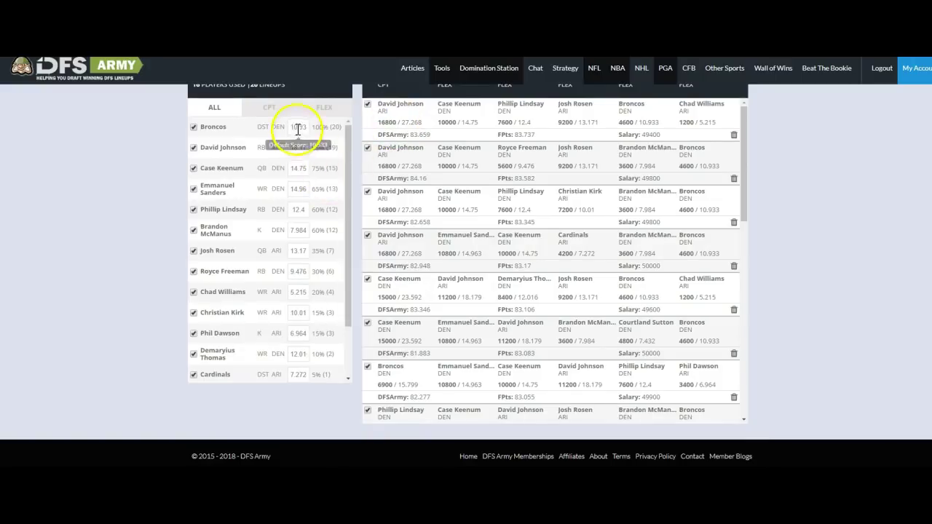
- Set the flex projections of Christian Kirk to 10.51 and the Cardinals to 7.772 points
left_click(319, 108)
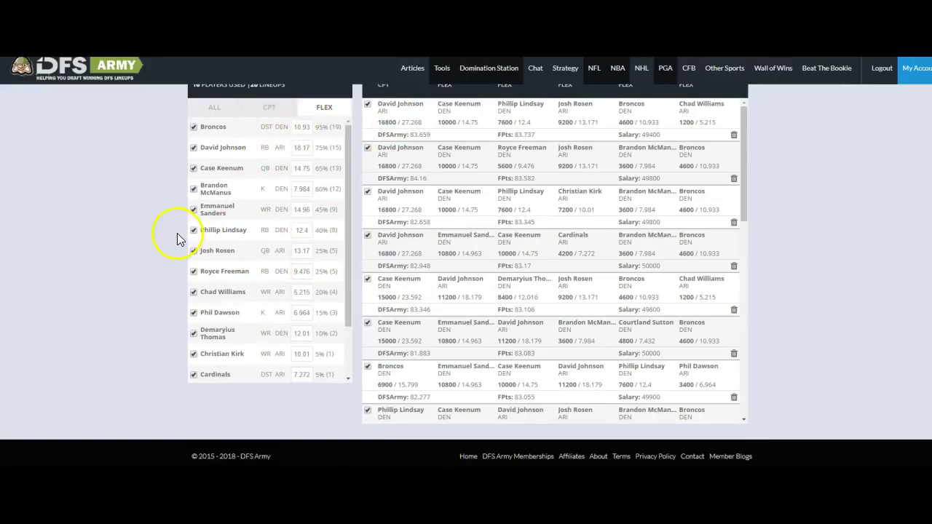
left_click(306, 354)
left_click(303, 374)
- Remove the stacking rule of Phillip Lindsay with exactly 0 Cardinals and re-optimize the lineups
scroll(765, 258, "up", 10)
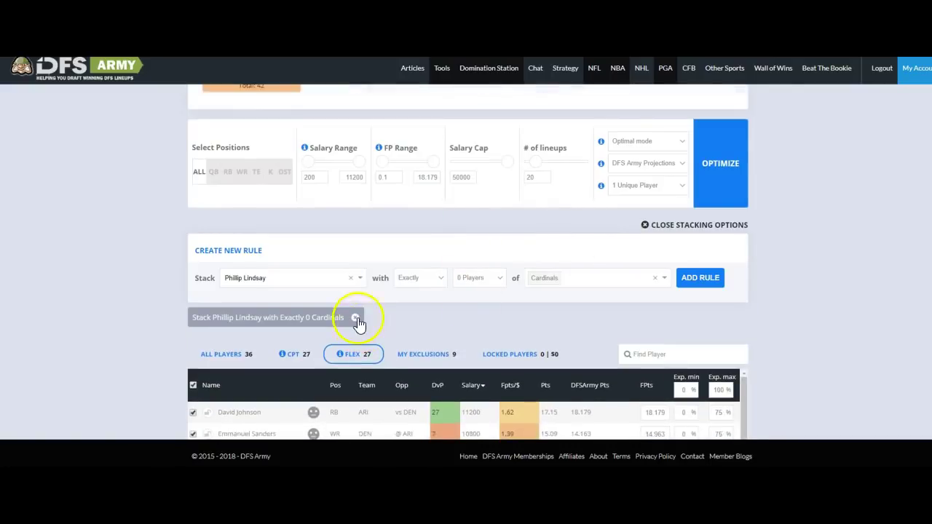
left_click(356, 318)
left_click(724, 166)
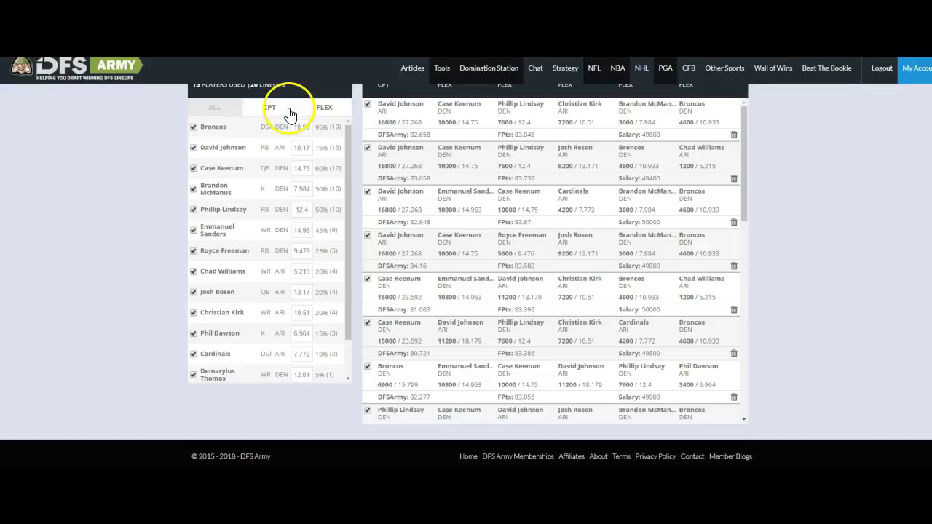
- Set the flex projections of the Broncos to 10.533 and Case Keenum to 14.65 points, and check the captain exposures
left_click(305, 126)
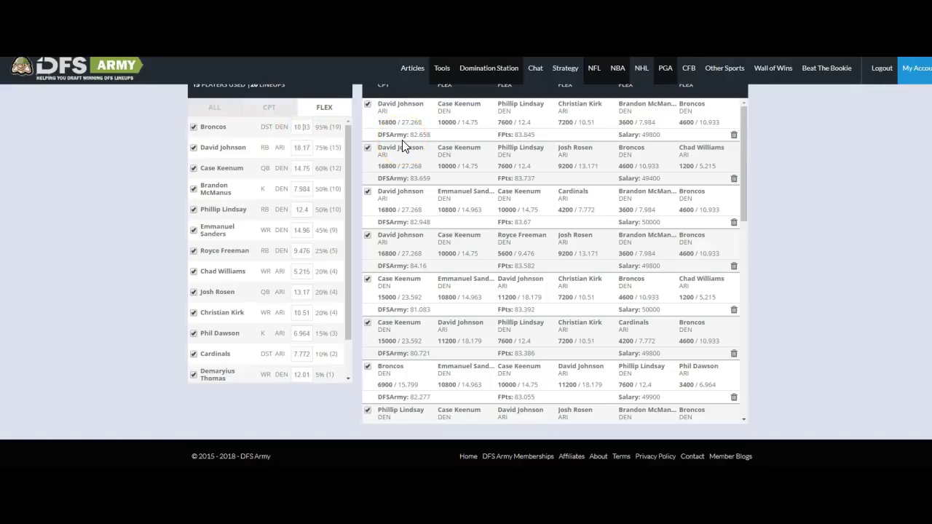
left_click(137, 181)
left_click(304, 169)
left_click(264, 118)
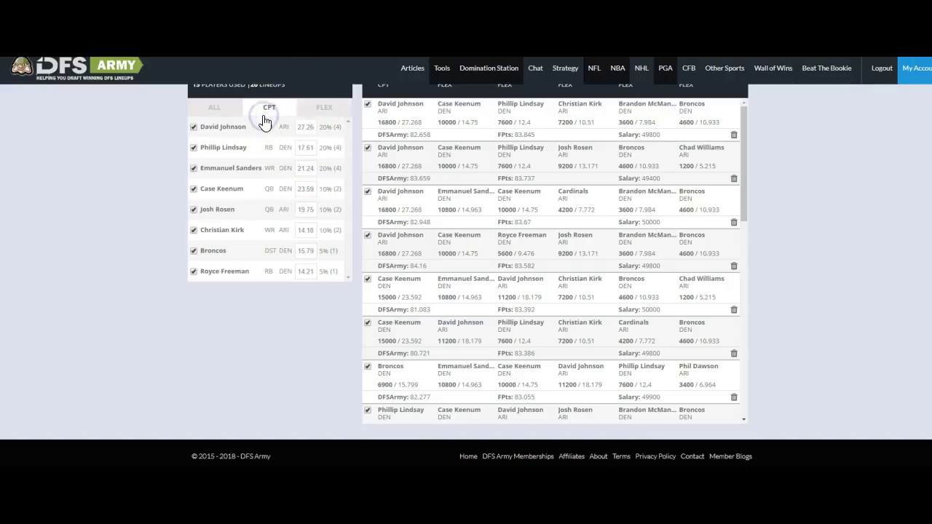
left_click(332, 107)
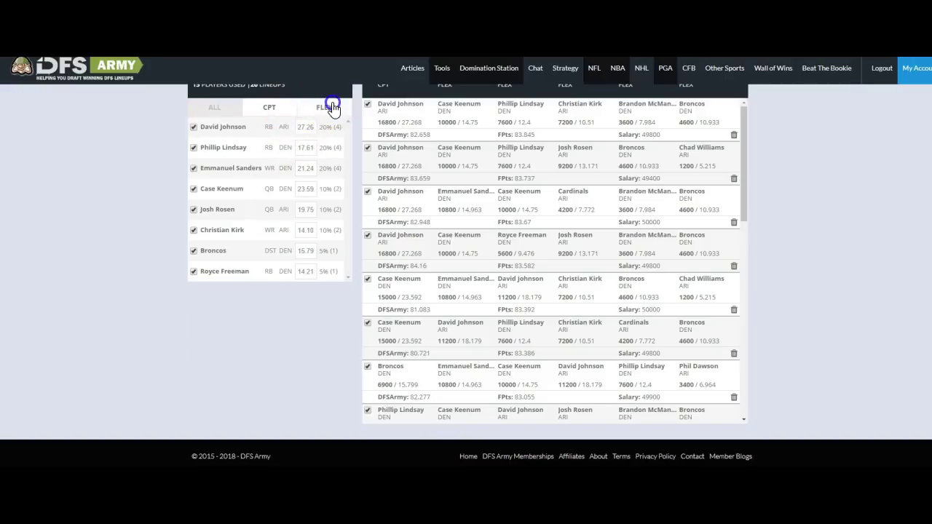
left_click(270, 107)
left_click(325, 118)
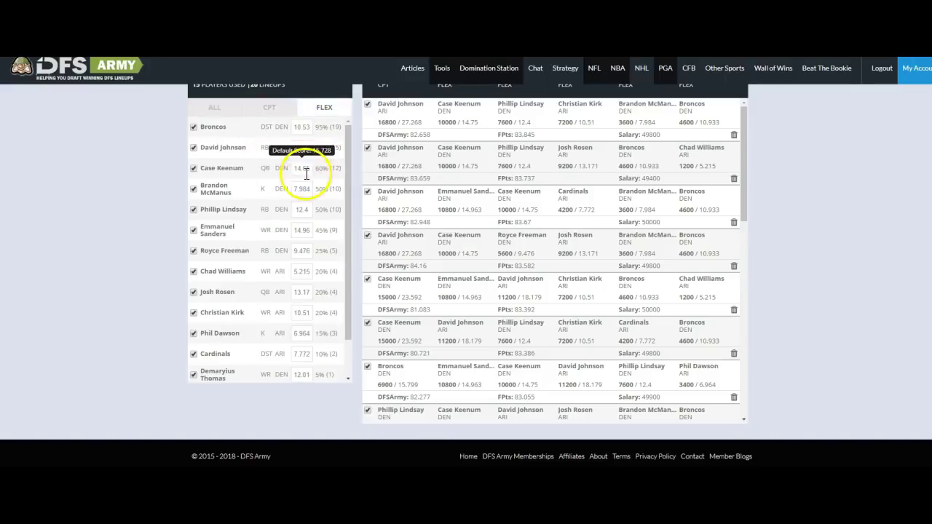
- Set Christian Kirk's flex projection to 10.71 points and re-optimize the lineups
left_click(304, 313)
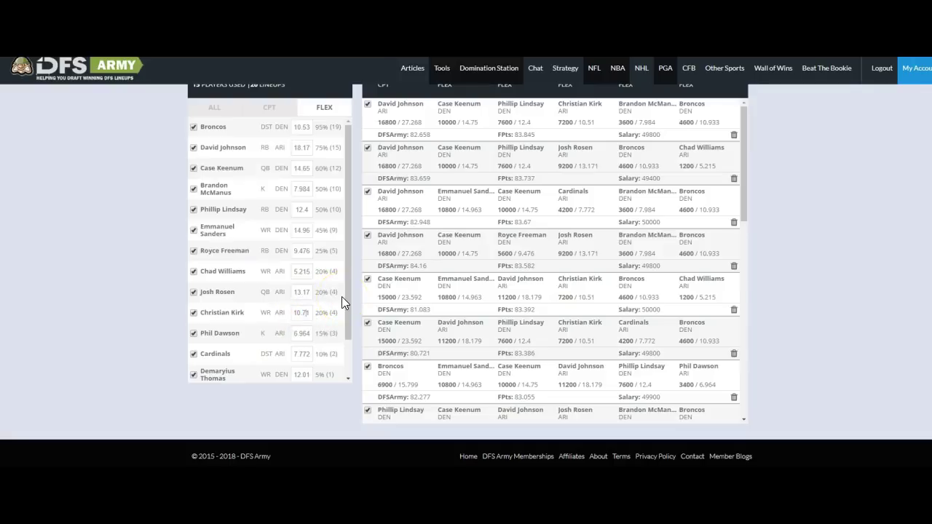
left_click(131, 238)
scroll(801, 240, "up", 10)
left_click(741, 194)
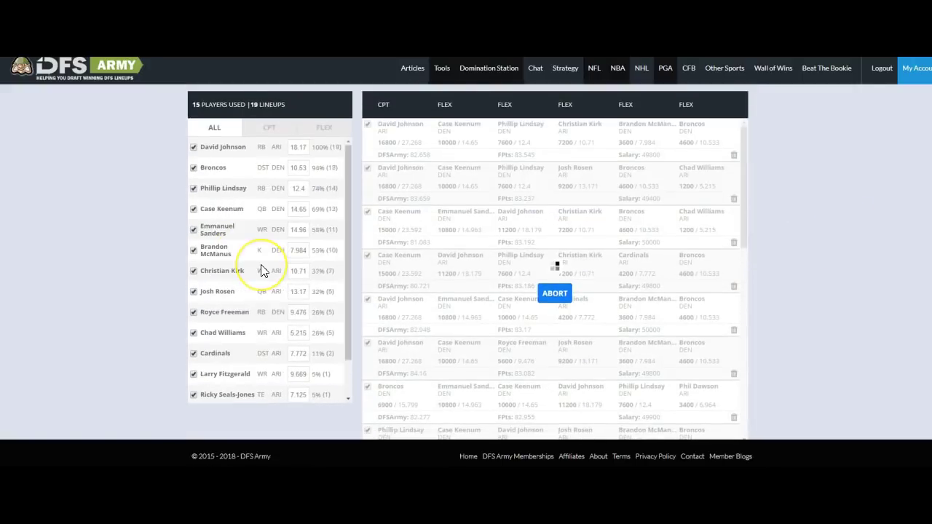
left_click(267, 282)
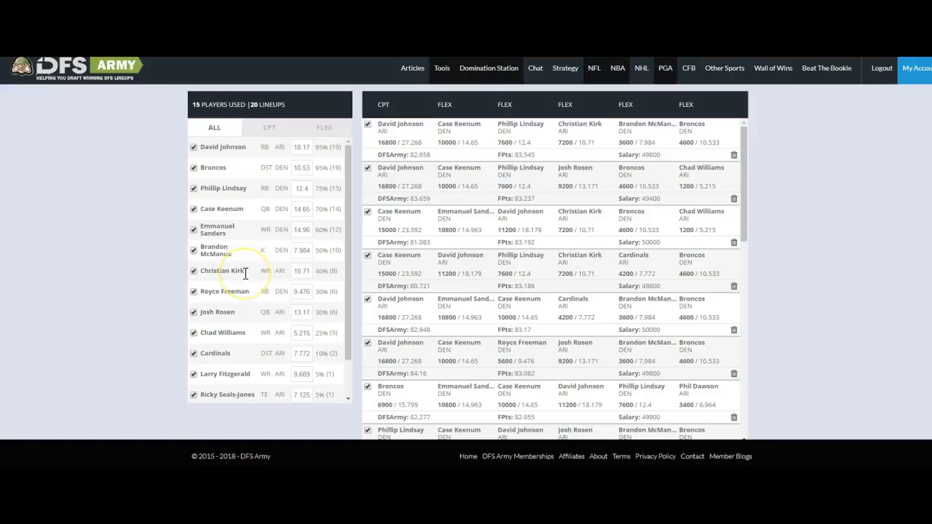
- Configure a new stacking rule for Josh Rosen with no less than 1 player
scroll(793, 250, "up", 15)
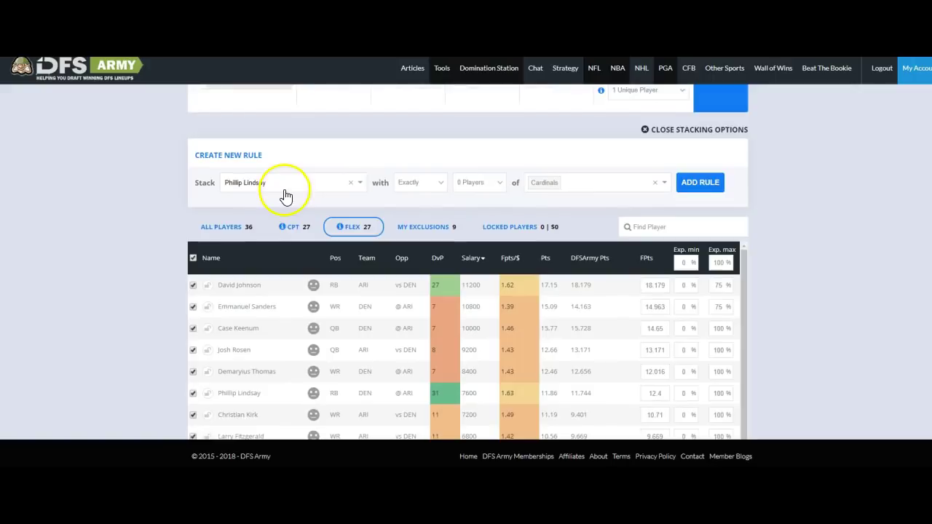
left_click(288, 192)
scroll(267, 260, "down", 1)
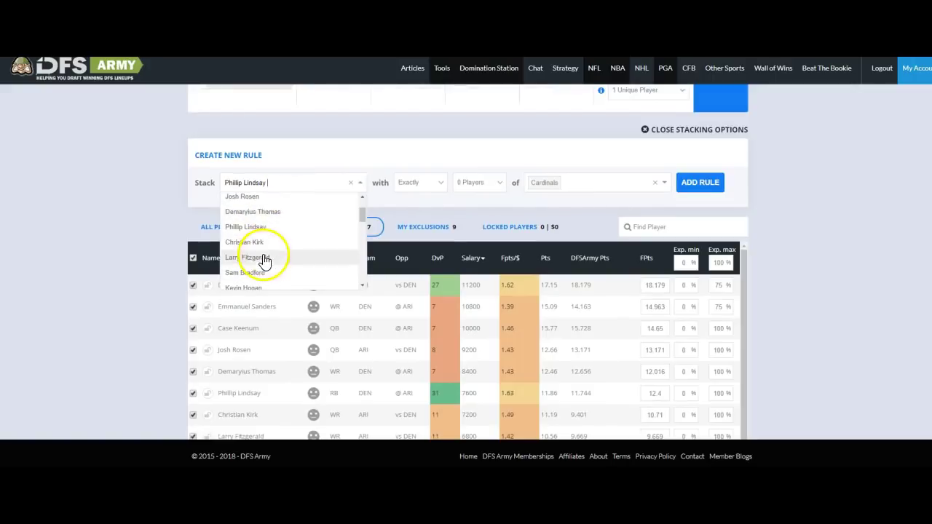
left_click(267, 198)
left_click(483, 182)
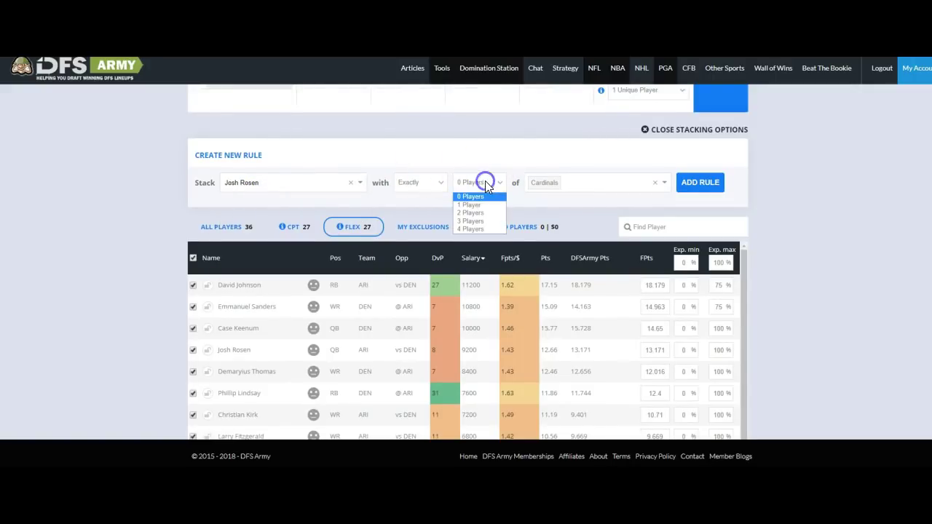
left_click(433, 182)
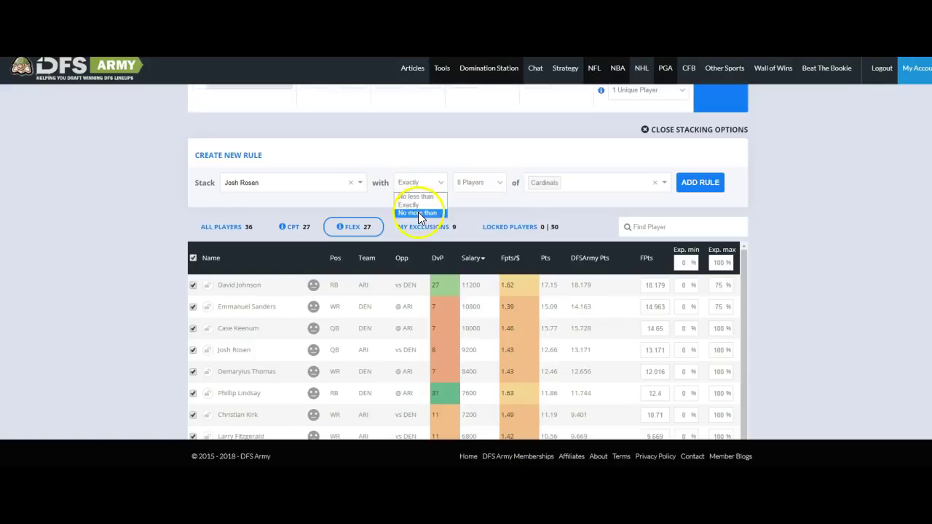
left_click(415, 197)
left_click(463, 180)
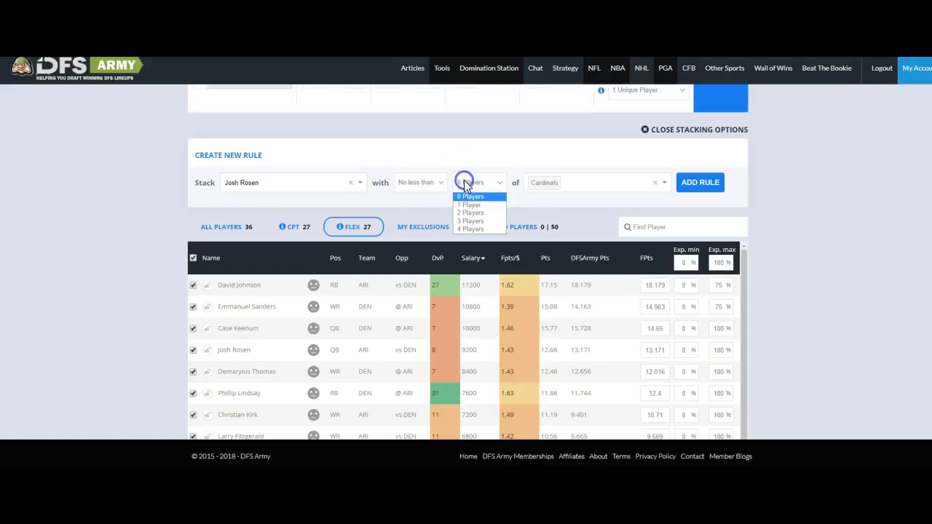
left_click(465, 205)
- Choose Christian Kirk, Chad Williams and Larry Fitzgerald as Josh Rosen's stacking partners and add the rule
left_click(570, 177)
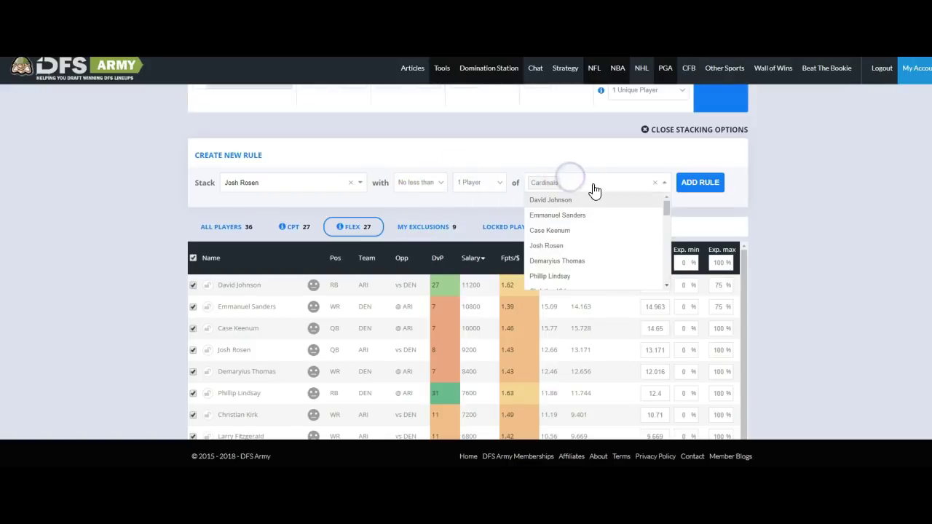
type("kir")
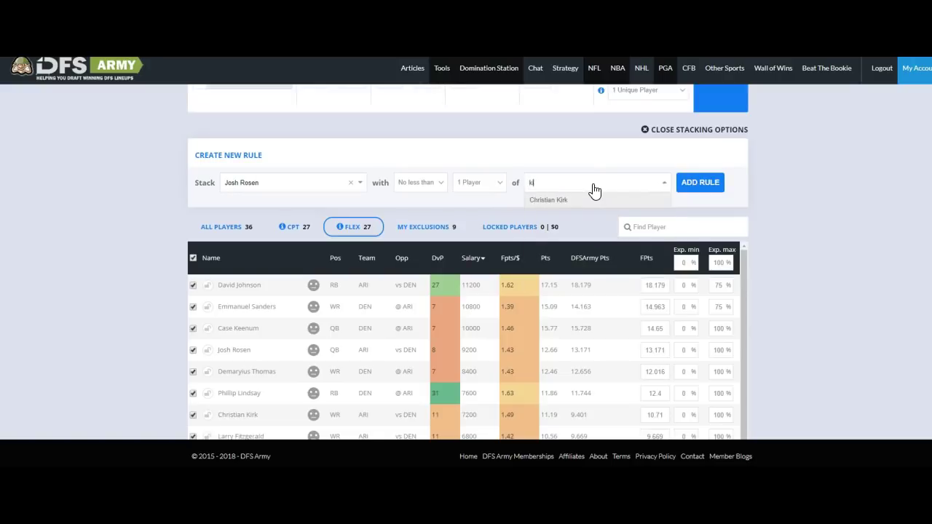
left_click(574, 202)
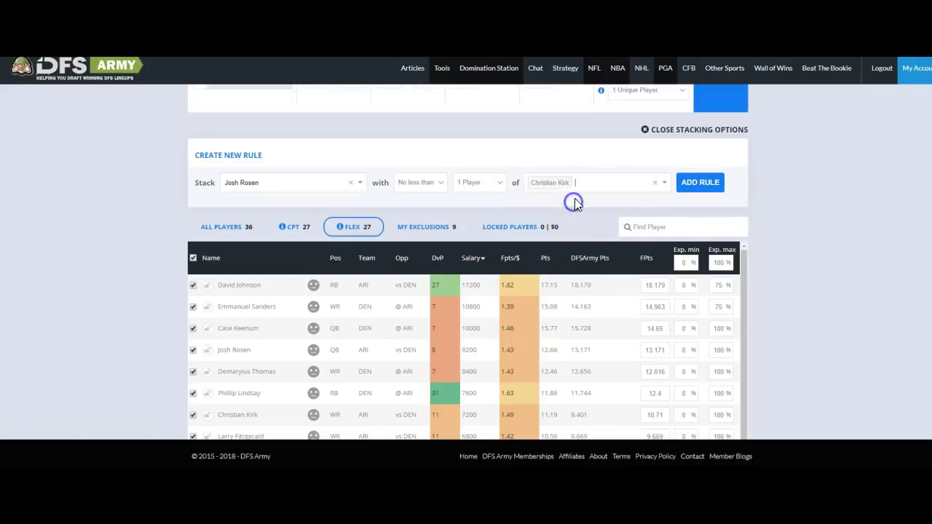
type("cha")
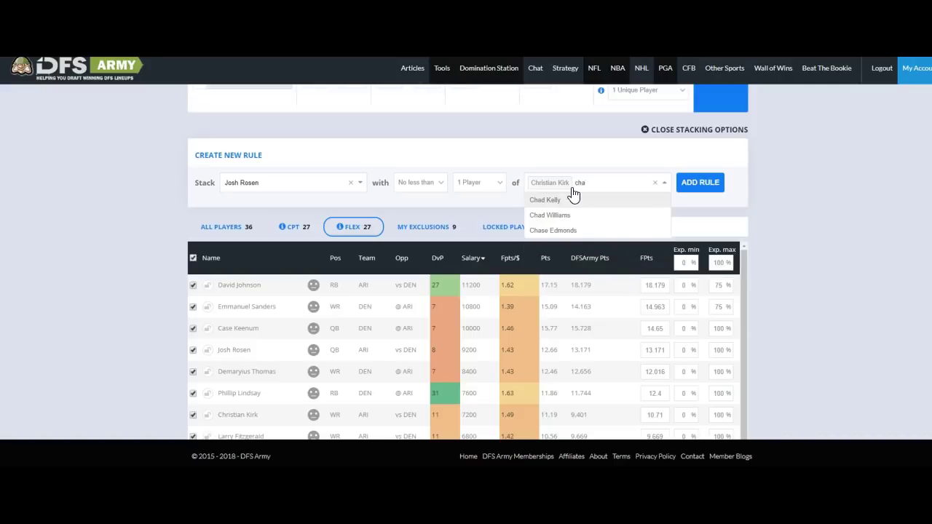
left_click(567, 214)
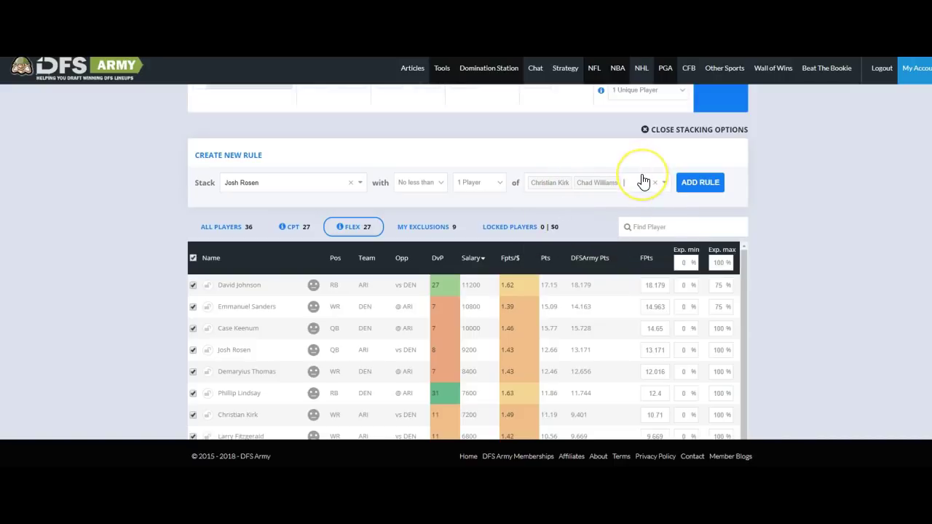
type("lar")
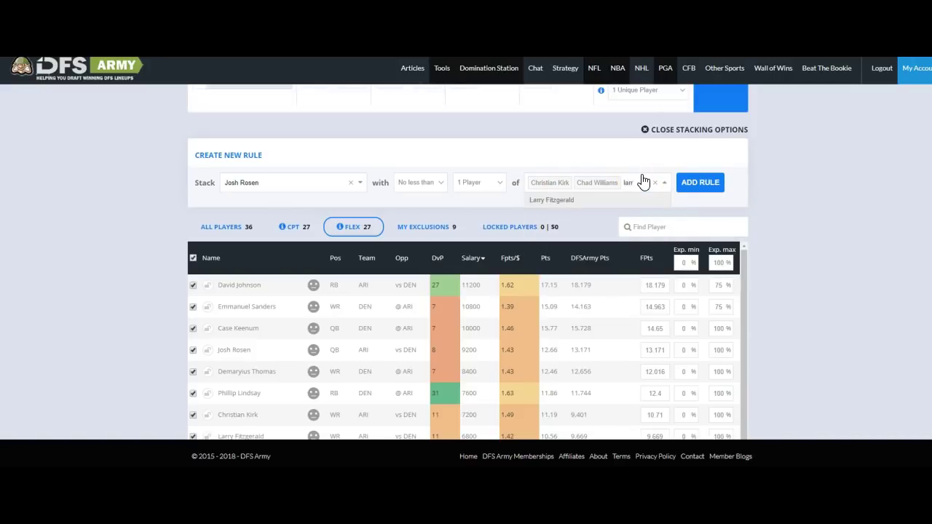
left_click(578, 203)
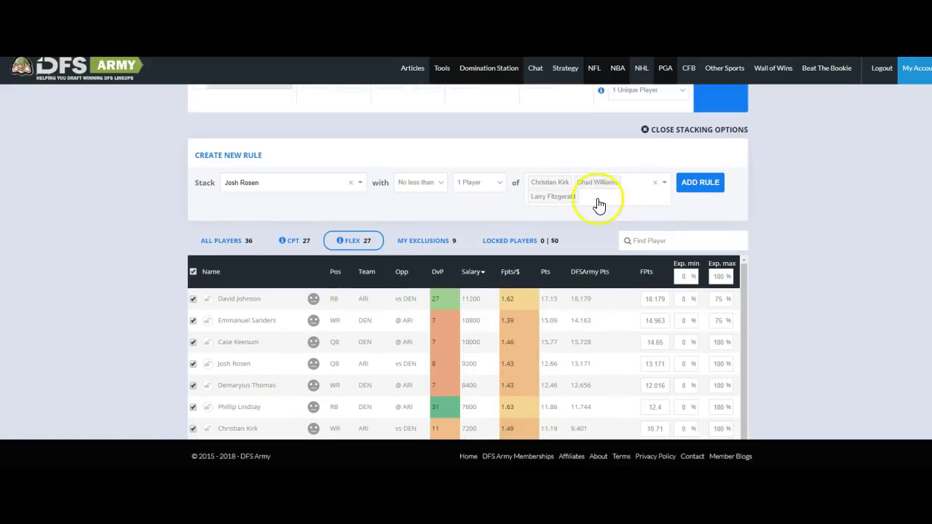
left_click(661, 174)
left_click(692, 186)
- Re-optimize the lineups with the Josh Rosen stacking rule and review the resulting flex exposures
scroll(801, 211, "up", 3)
left_click(741, 214)
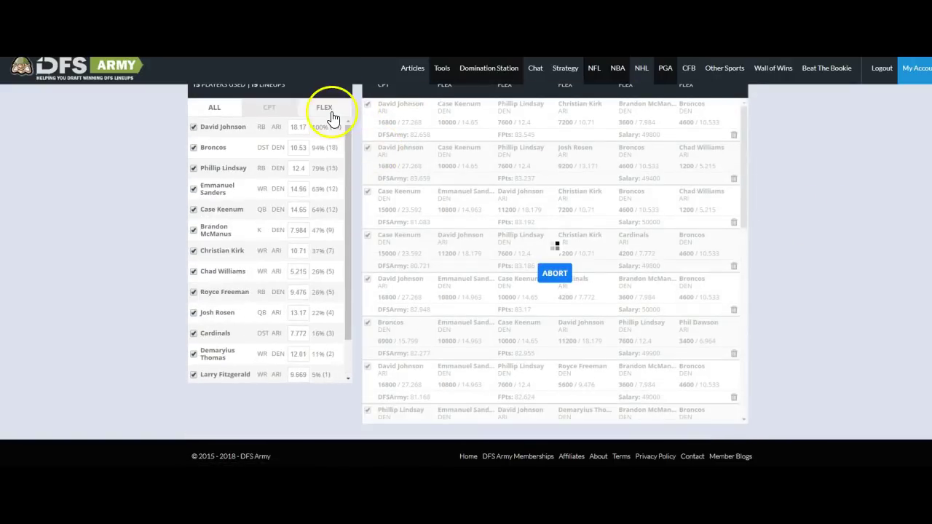
left_click(331, 115)
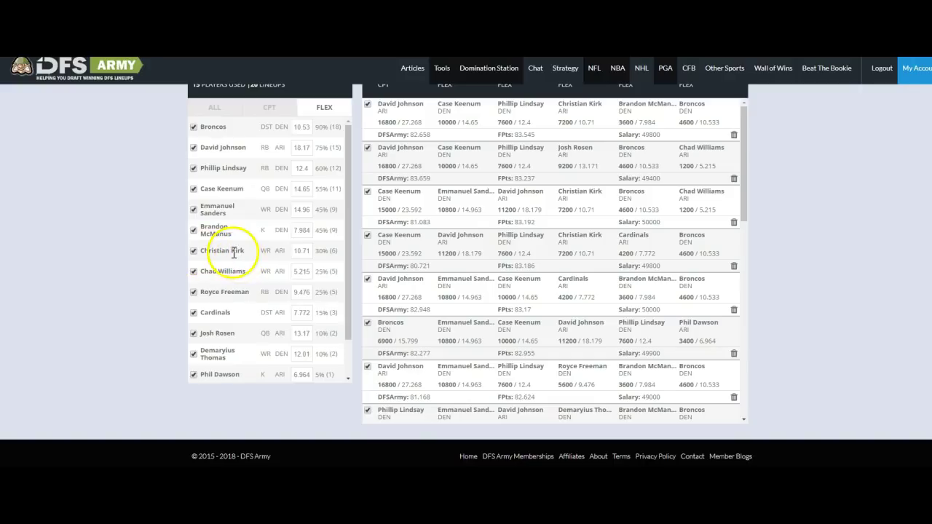
scroll(239, 263, "down", 1)
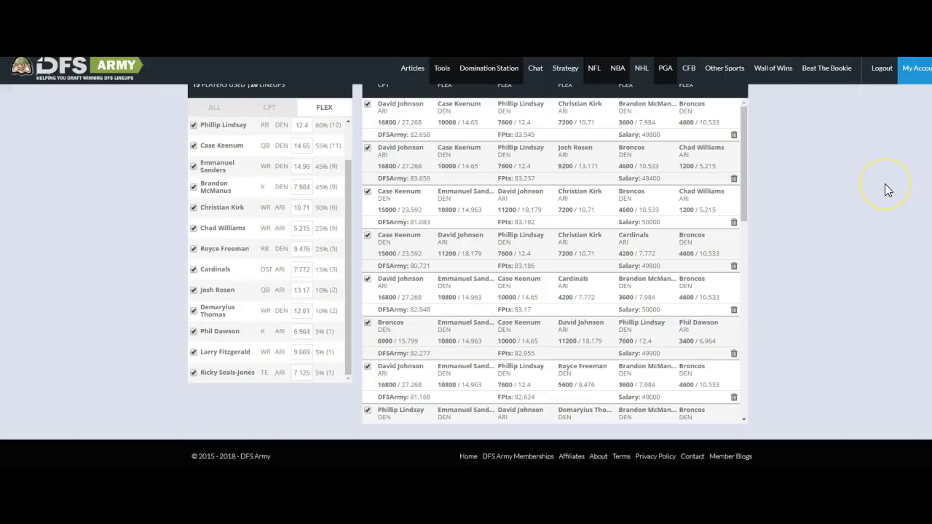
- Check the captain and flex player pools and run the optimizer again
scroll(862, 191, "up", 15)
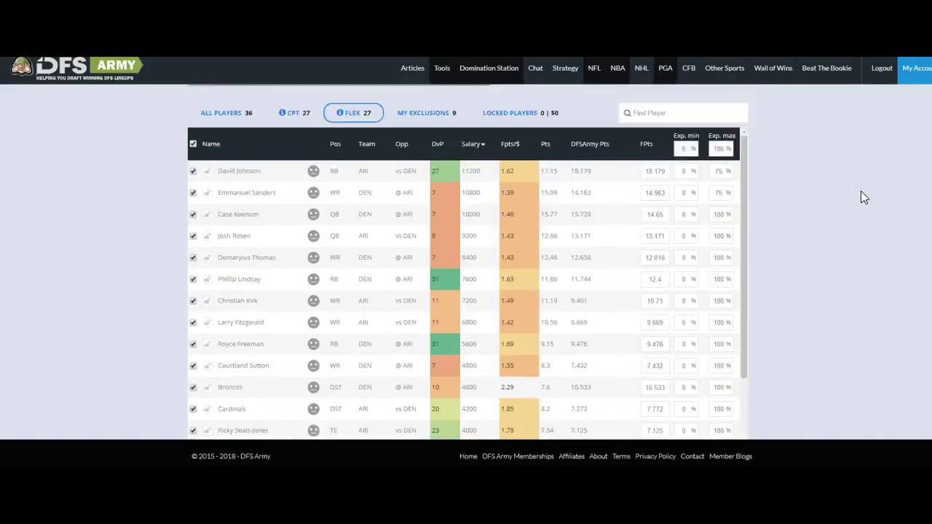
scroll(861, 191, "up", 3)
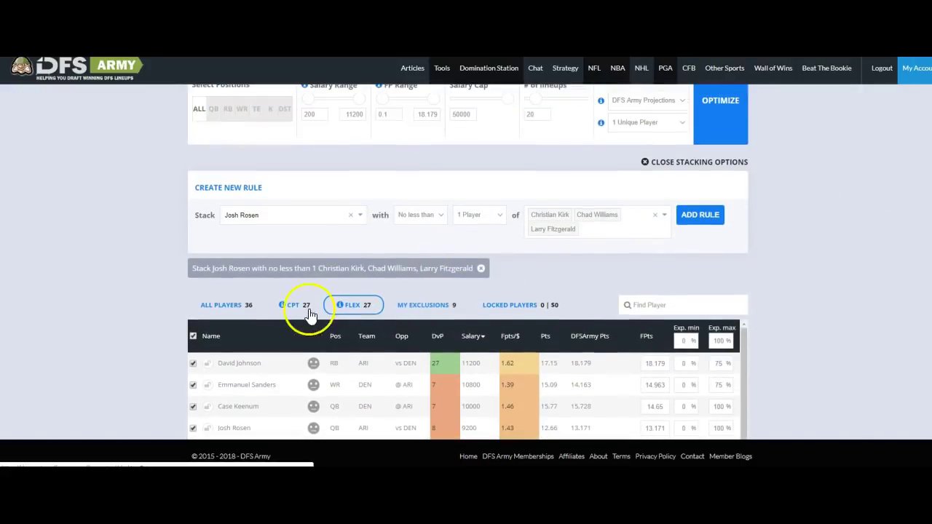
left_click(291, 307)
left_click(349, 307)
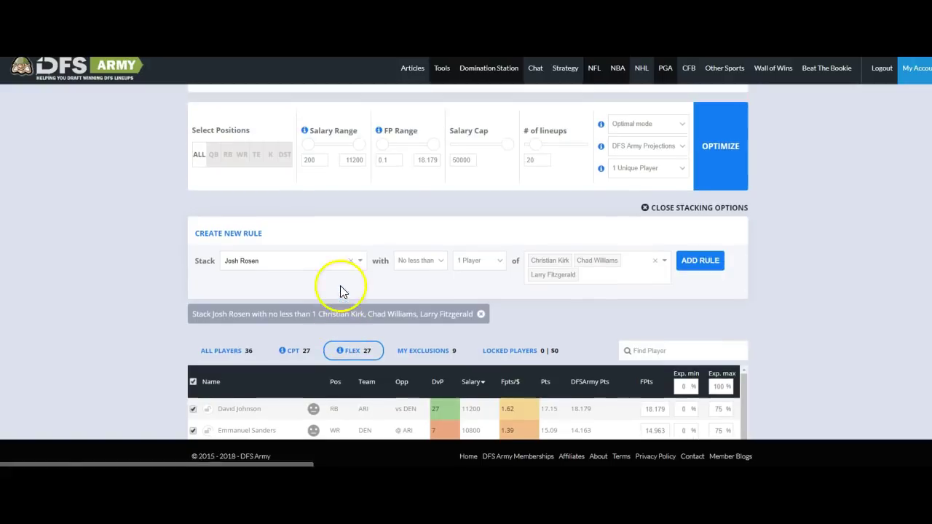
left_click(728, 134)
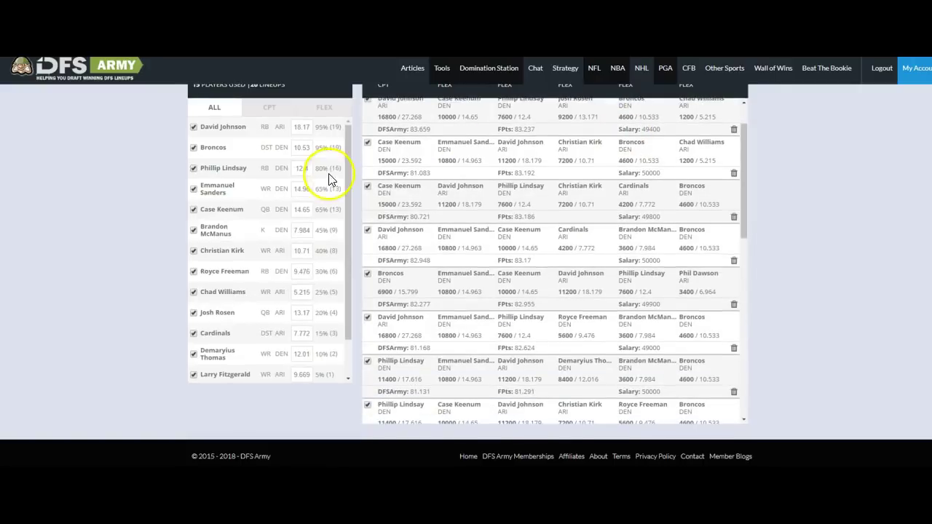
- Switch the optimizer out of Optimal mode, re-optimize the lineups and review the flex exposures
scroll(753, 258, "up", 10)
scroll(726, 245, "up", 3)
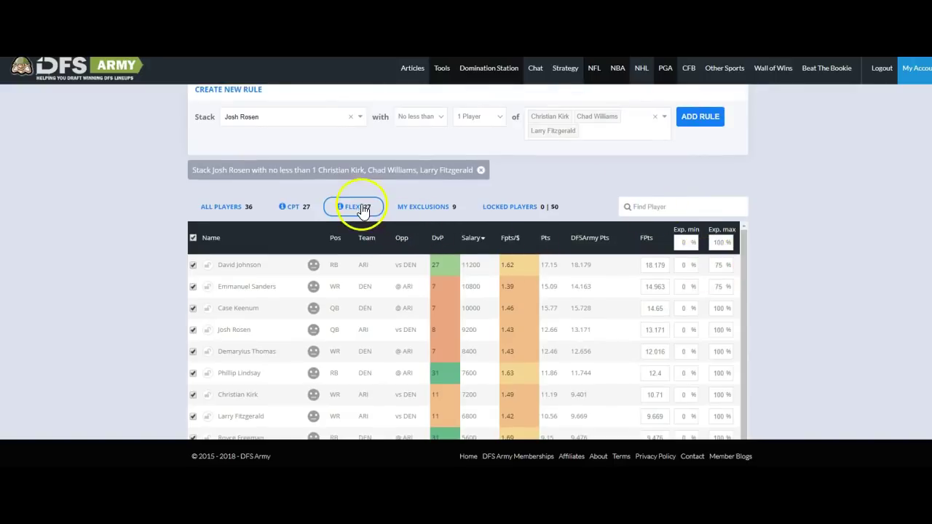
scroll(784, 232, "up", 2)
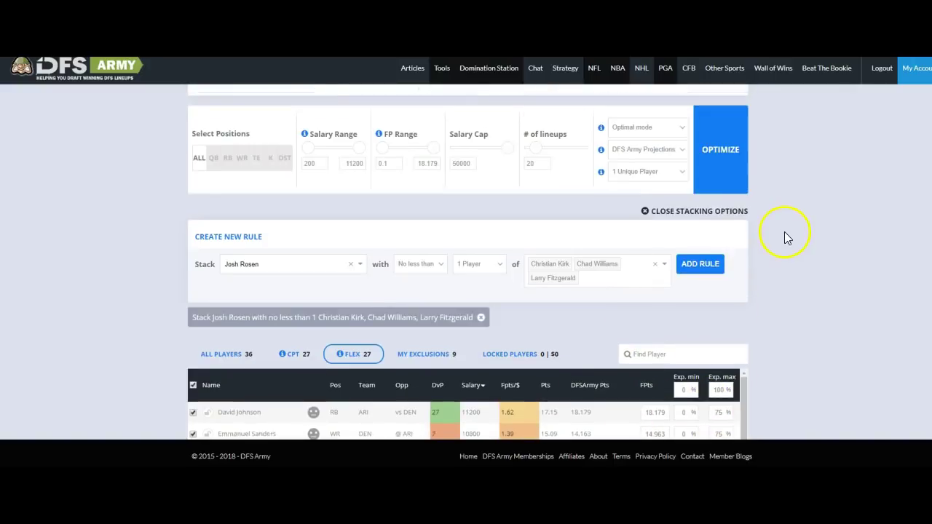
left_click(668, 128)
left_click(658, 149)
left_click(702, 163)
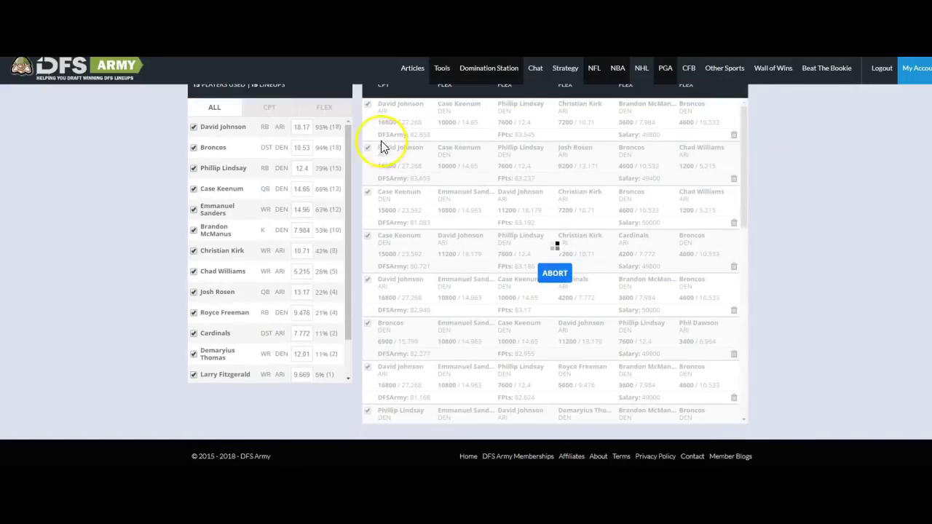
left_click(326, 108)
left_click(313, 117)
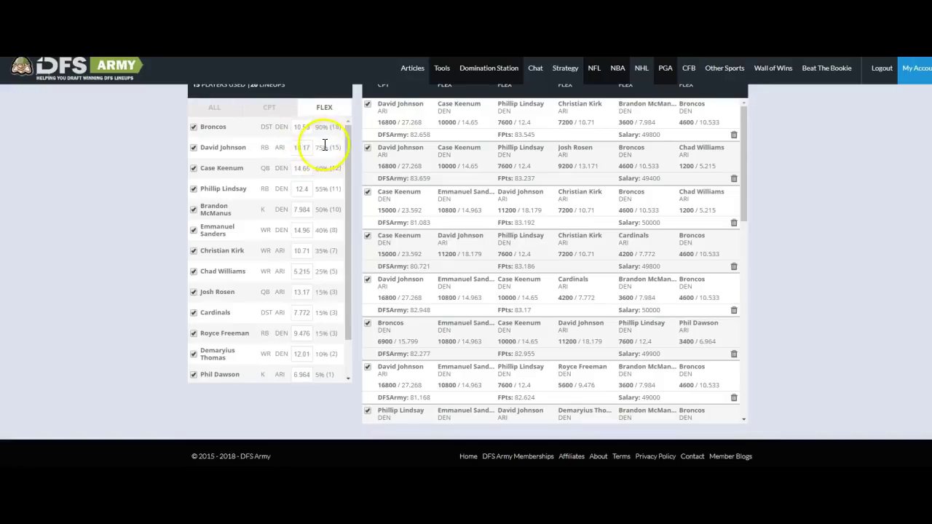
- Cap the Broncos' maximum flex exposure at 45% and re-optimize the lineups, checking the new flex exposures
scroll(699, 190, "up", 3)
scroll(737, 191, "up", 10)
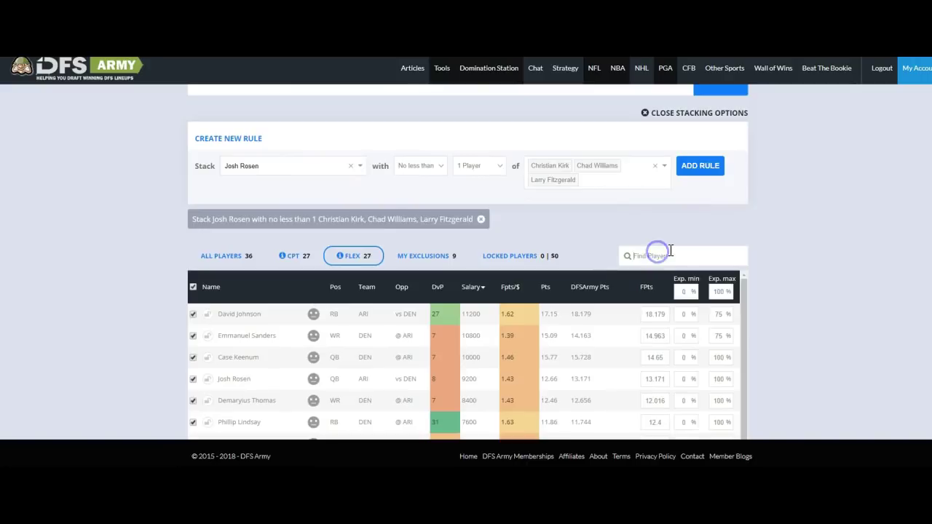
left_click(671, 251)
type("bron")
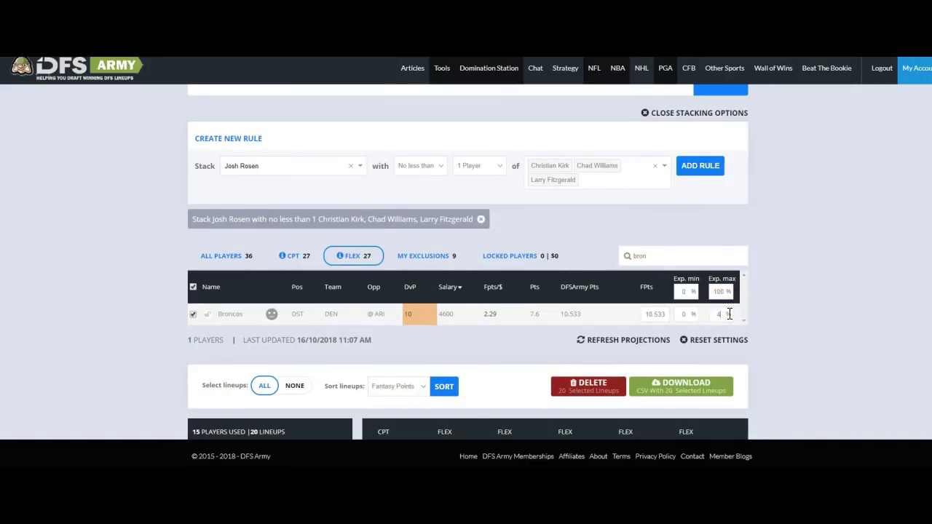
scroll(777, 262, "up", 3)
left_click(736, 240)
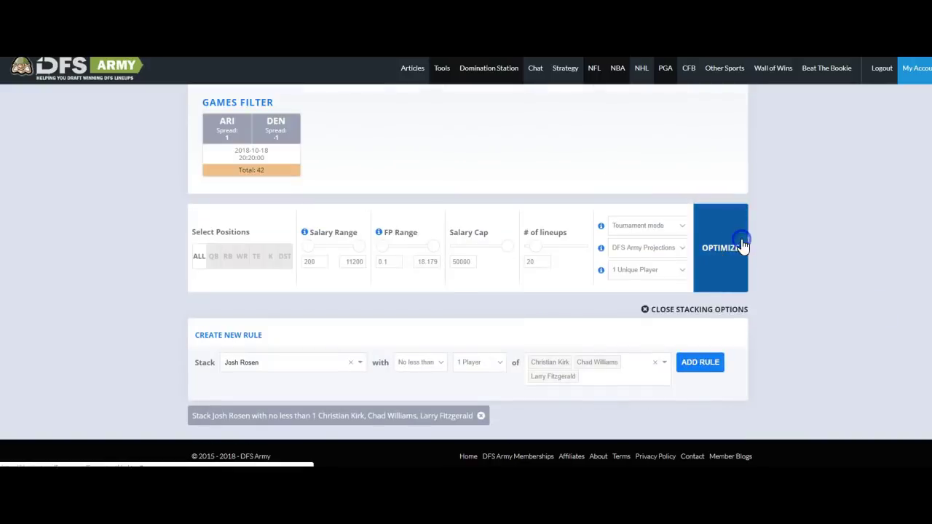
left_click(327, 110)
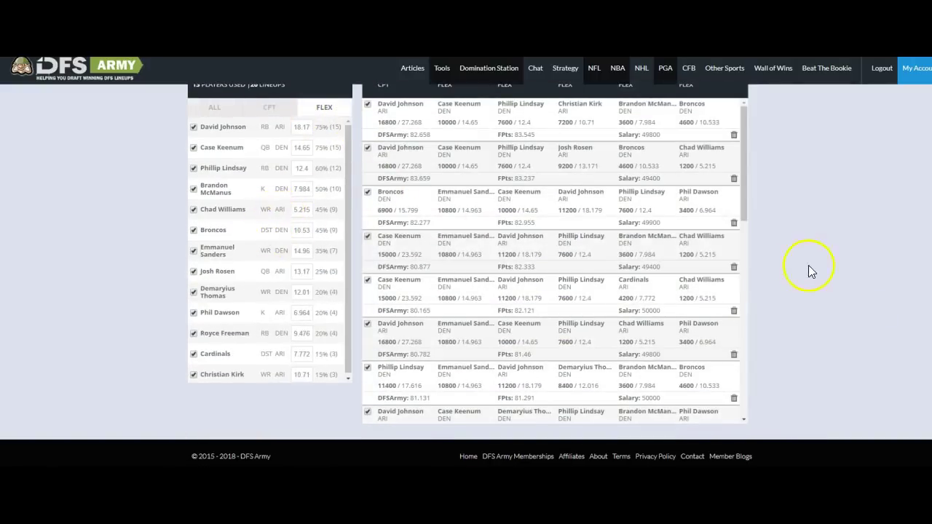
- Cap Case Keenum's maximum flex exposure at 70% and re-optimize the lineups, checking the new flex exposures
scroll(849, 268, "up", 2)
scroll(849, 266, "up", 3)
double_click(720, 252)
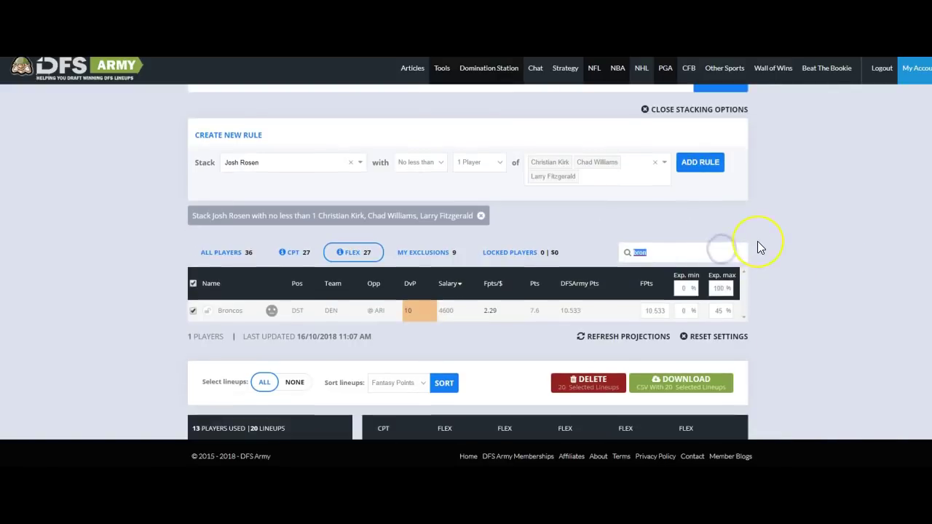
type("ca")
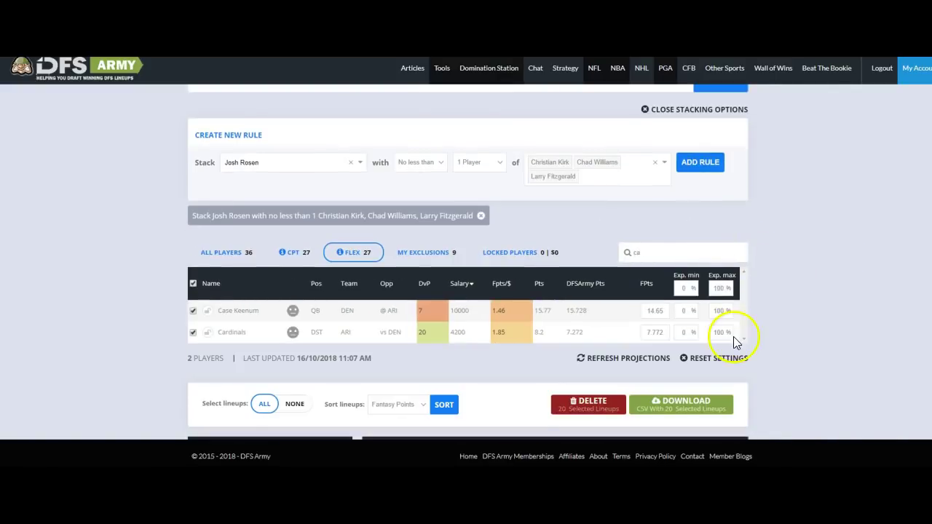
left_click(712, 311)
type("7")
scroll(753, 189, "up", 2)
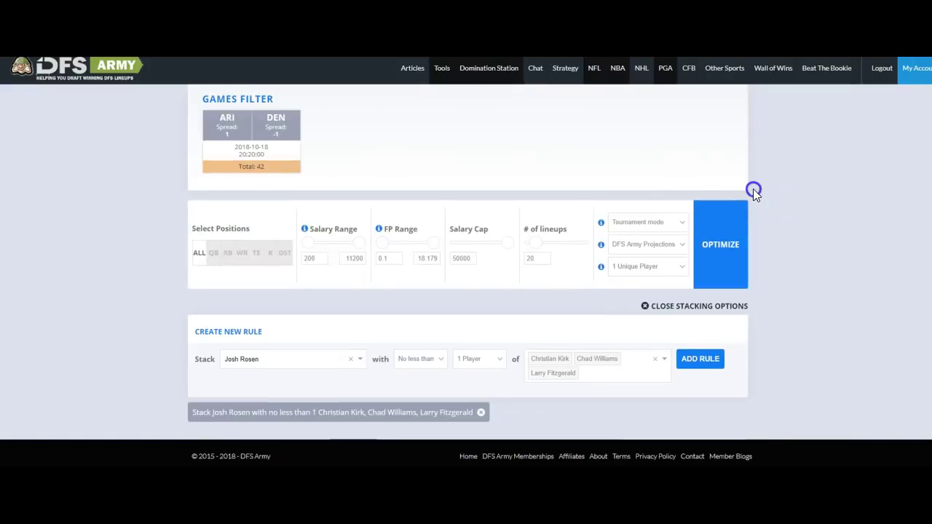
left_click(737, 213)
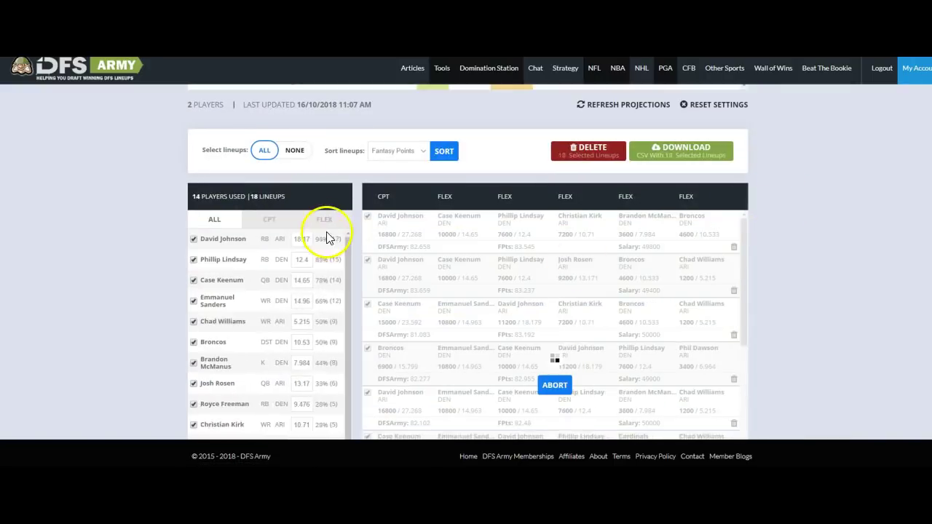
left_click(324, 220)
scroll(204, 270, "down", 1)
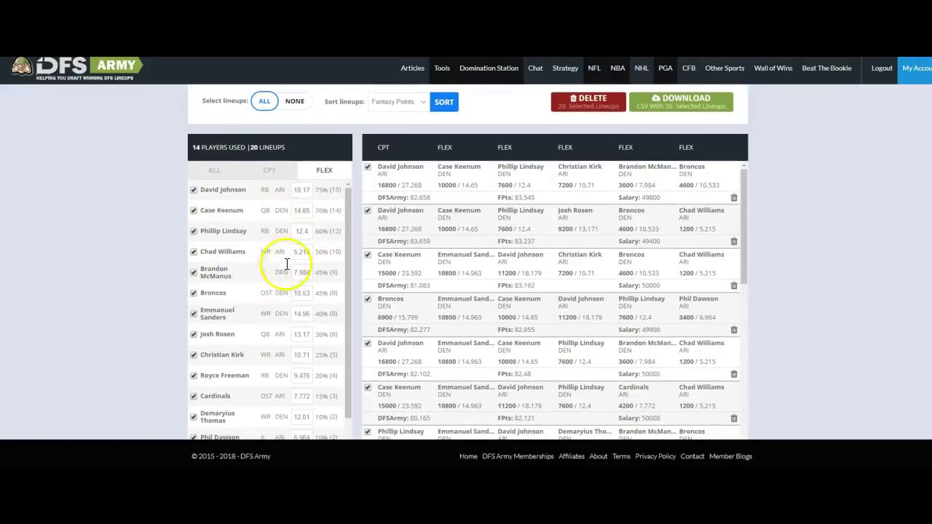
- Limit Chad Williams' maximum flex exposure to 20% and re-optimize the lineups
scroll(745, 260, "up", 5)
left_click(683, 233)
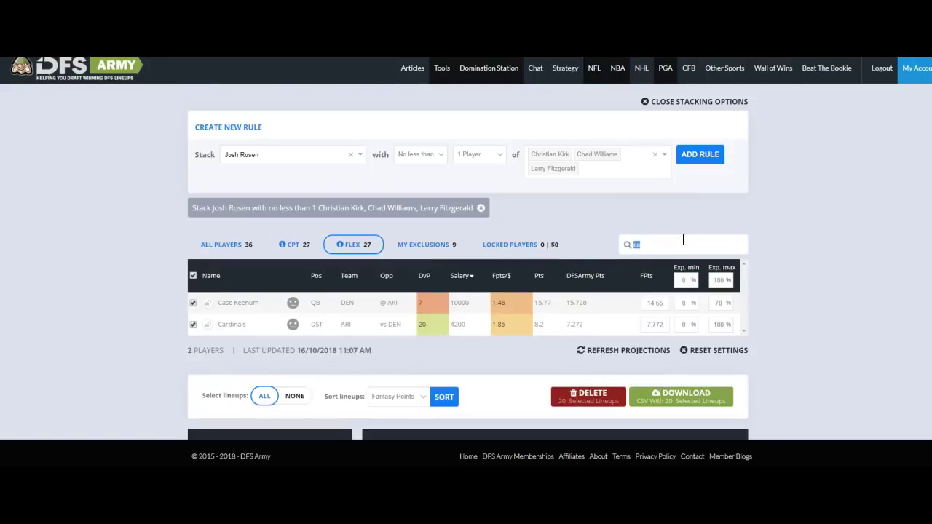
type("cha")
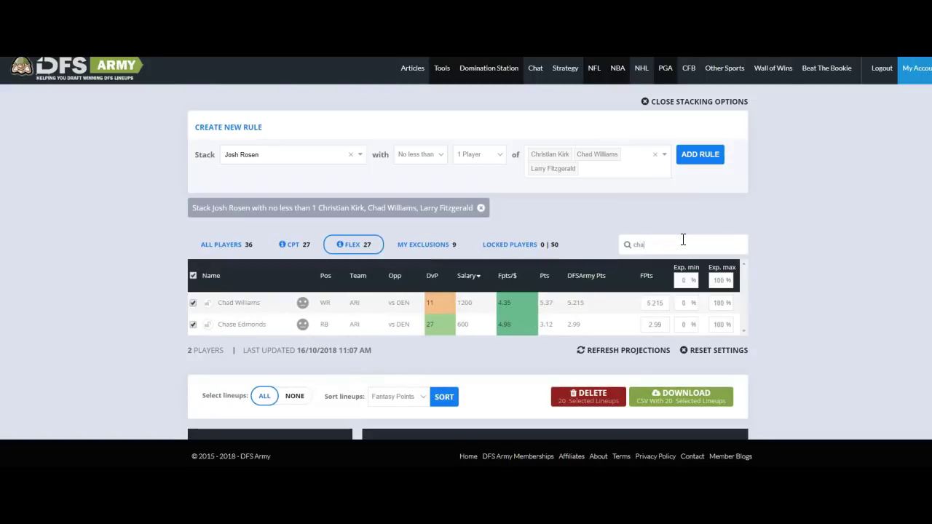
left_click(717, 309)
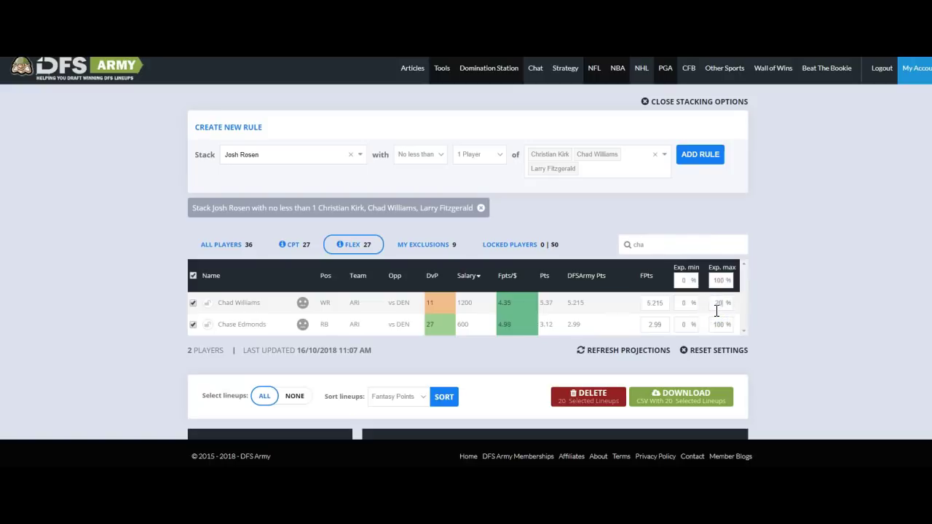
scroll(828, 302, "up", 2)
left_click(718, 215)
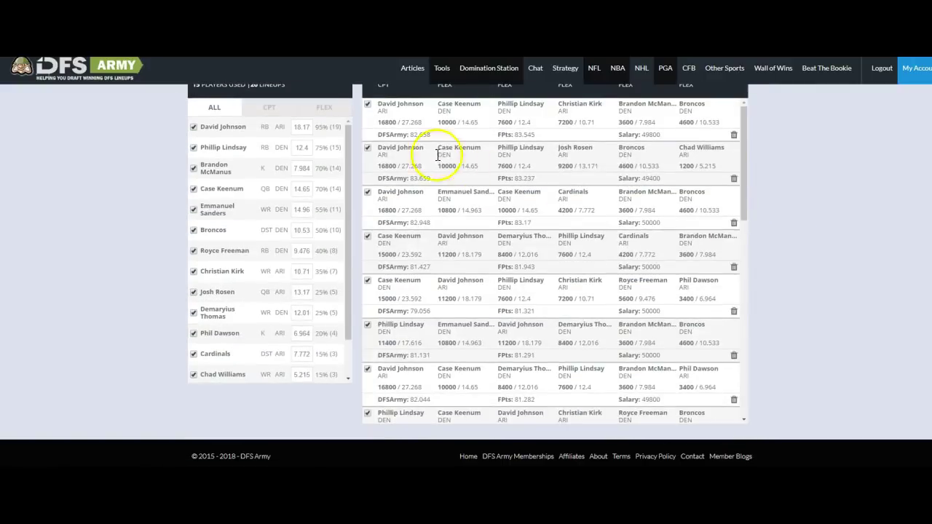
- Compare the overall, captain and flex player exposures across the generated lineups
left_click(332, 109)
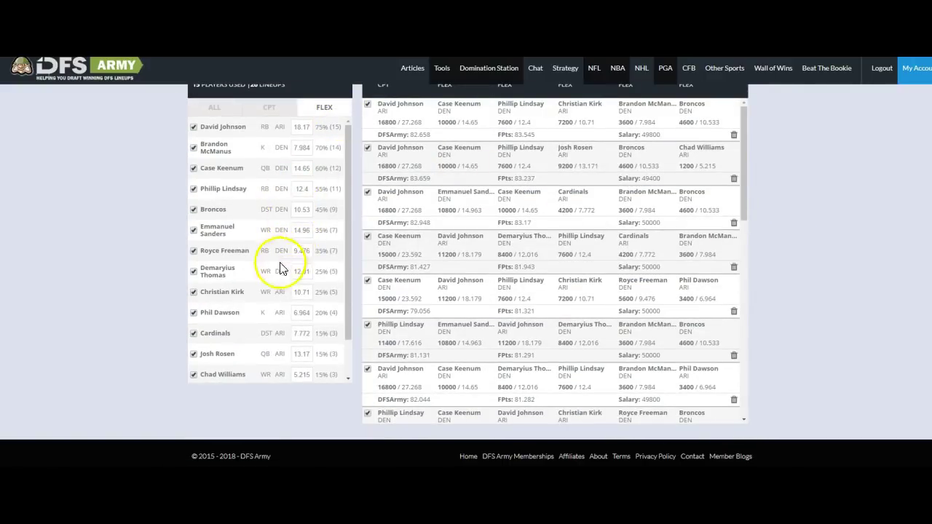
left_click(218, 110)
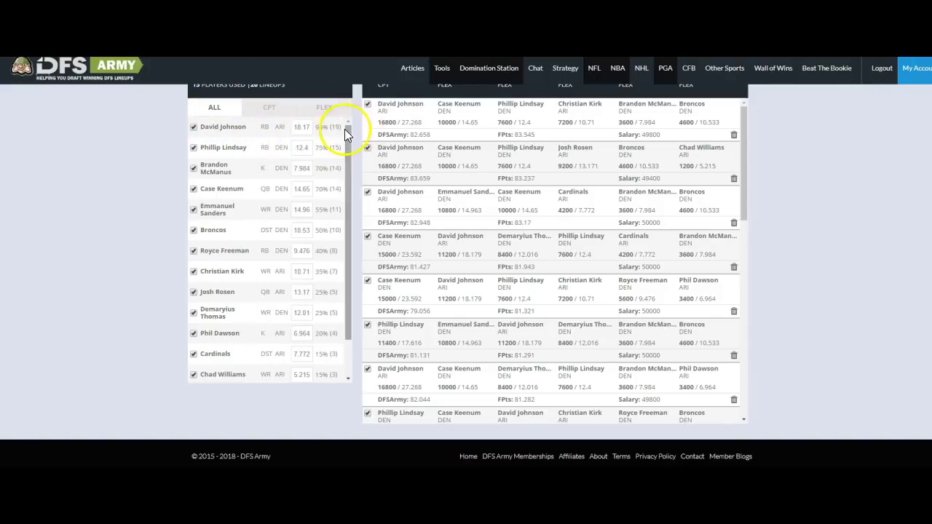
left_click(271, 111)
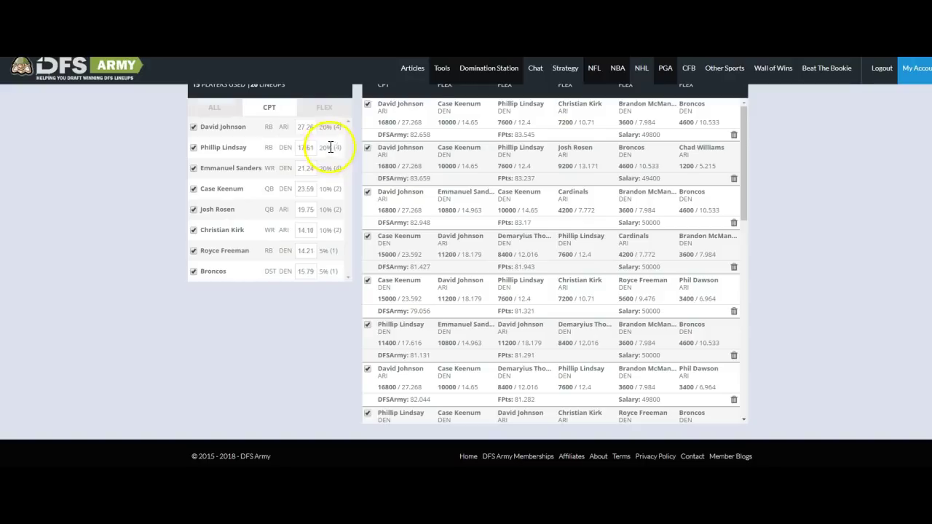
left_click(327, 114)
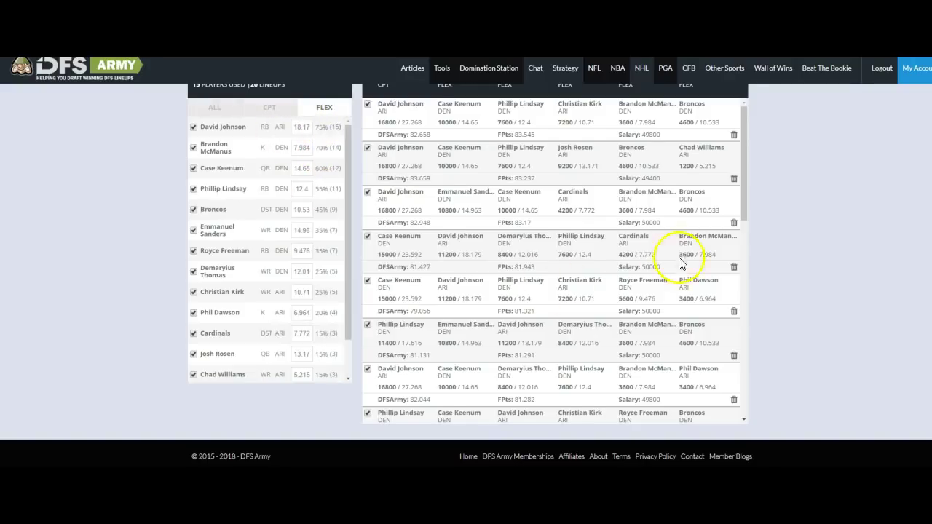
- Select all lineups and download them as a CSV file under the suggested file name
scroll(780, 275, "up", 2)
left_click(266, 184)
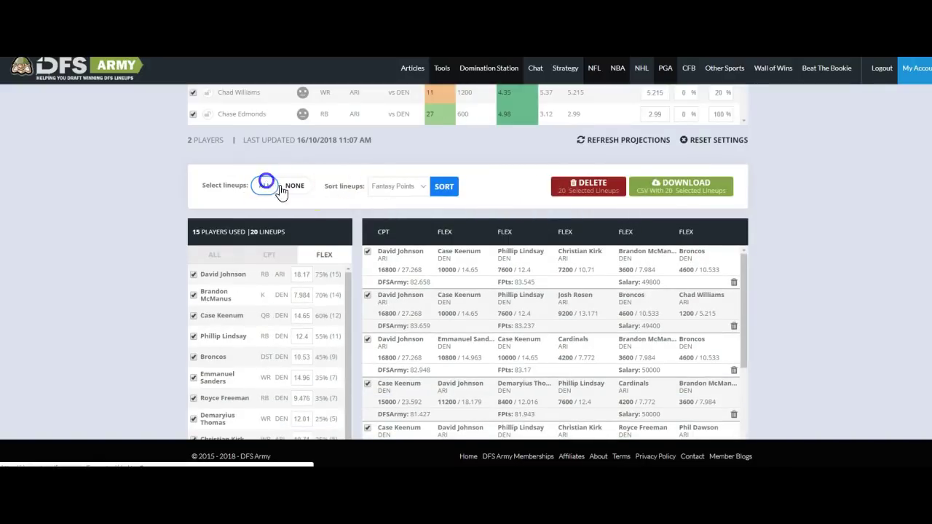
left_click(670, 187)
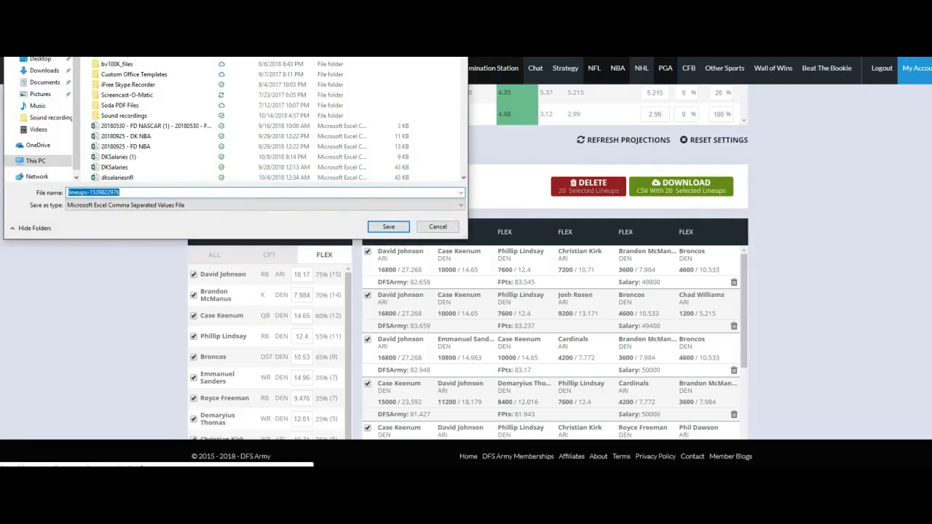
key("Return")
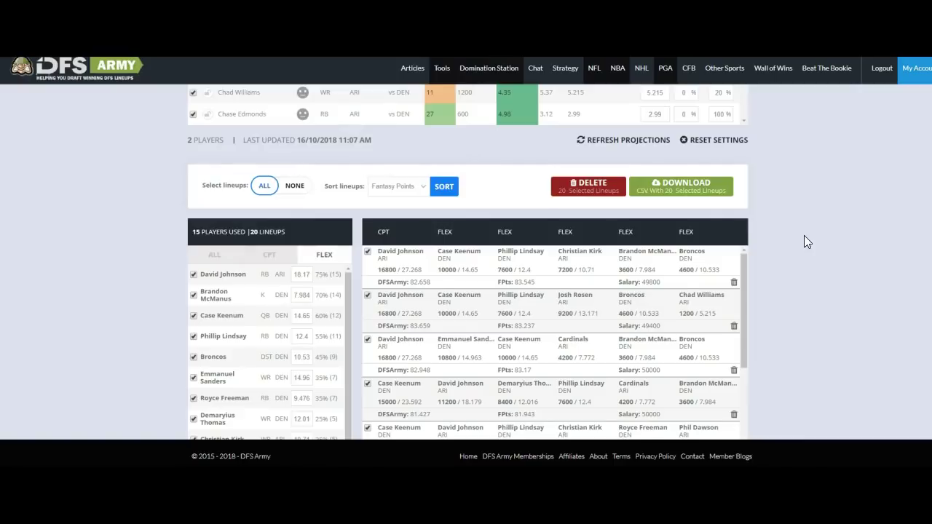
- Raise Christian Kirk's flex projection to 10.99 in the list of used players
scroll(804, 242, "down", 2)
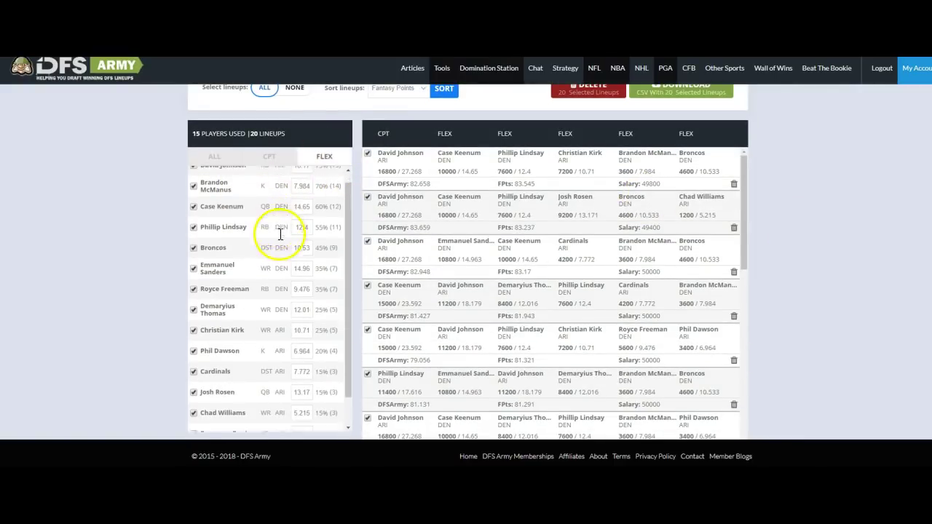
scroll(283, 238, "down", 1)
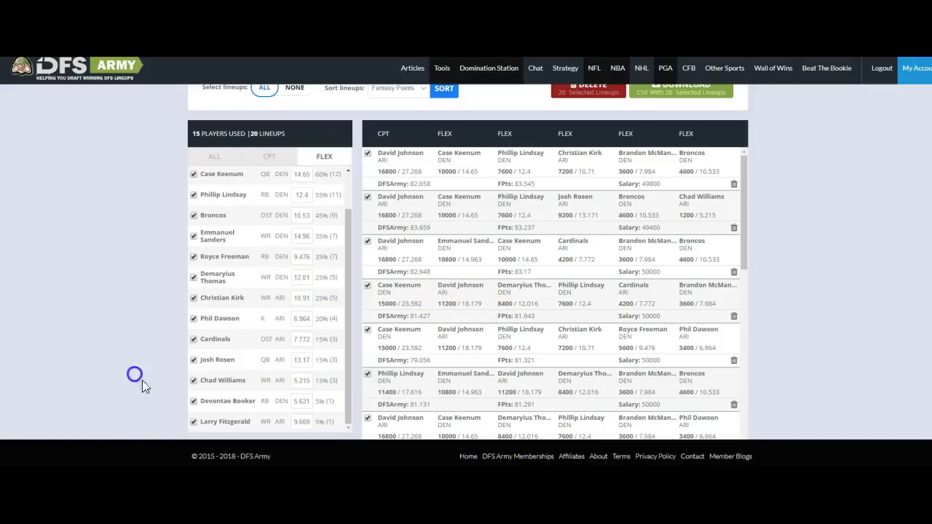
scroll(239, 325, "down", 1)
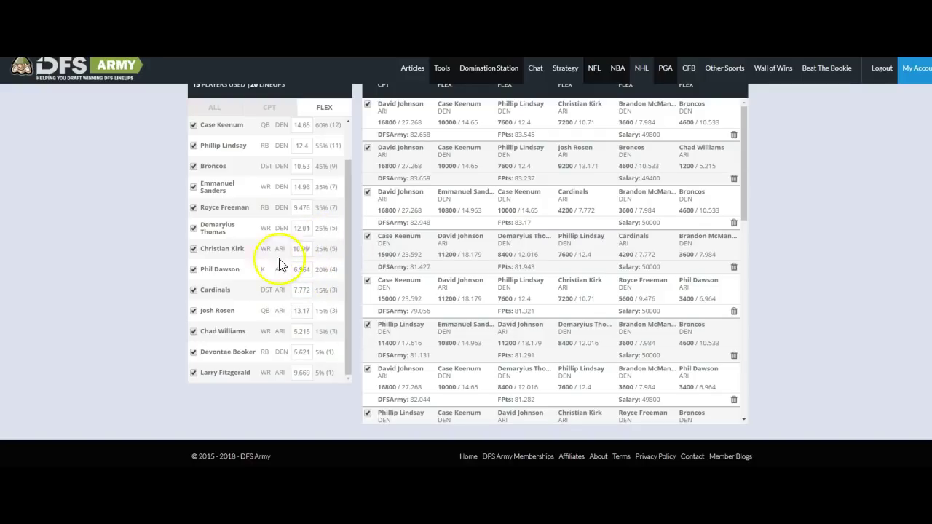
- Set the flex projections to 15.25 for Emmanuel Sanders and 12.7 for Phillip Lindsay in the list of used players
scroll(228, 260, "up", 2)
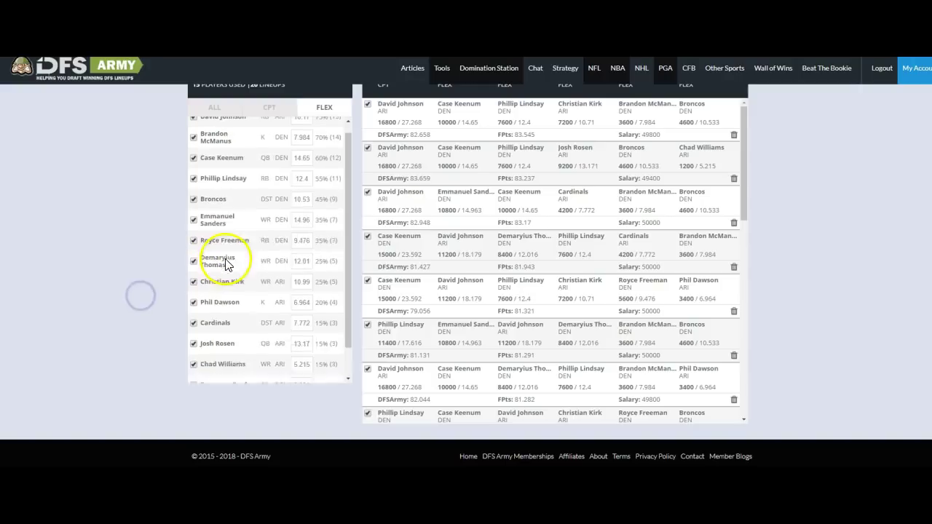
double_click(303, 225)
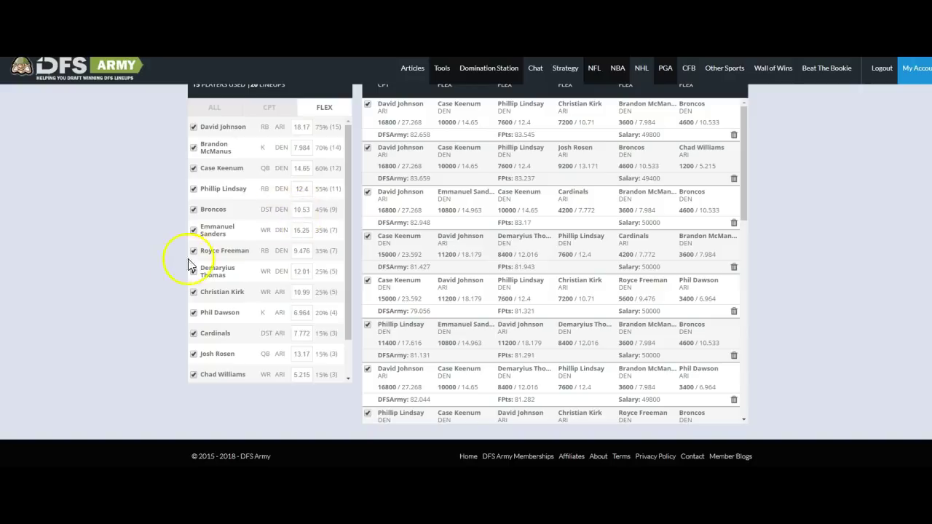
double_click(308, 189)
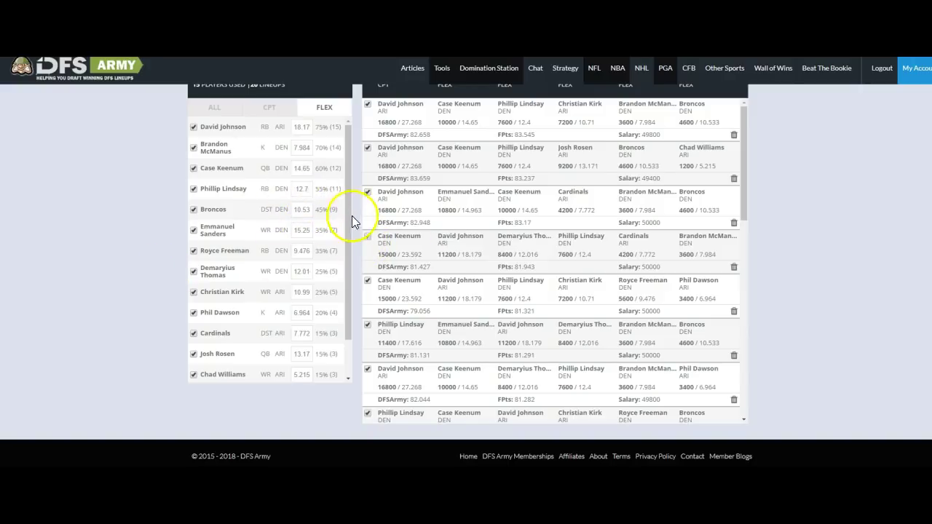
left_click(160, 241)
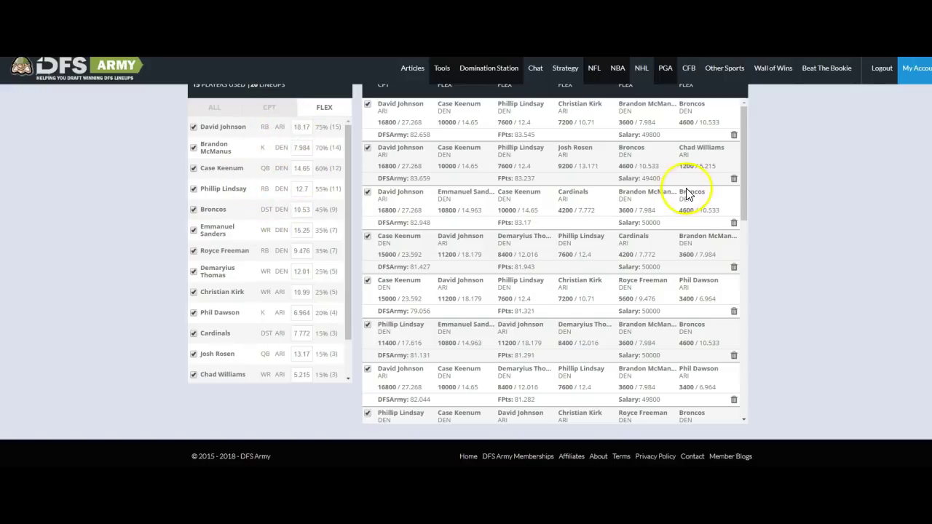
- Re-optimize the lineups with the adjusted flex projections and look over the generated lineups
scroll(786, 227, "up", 8)
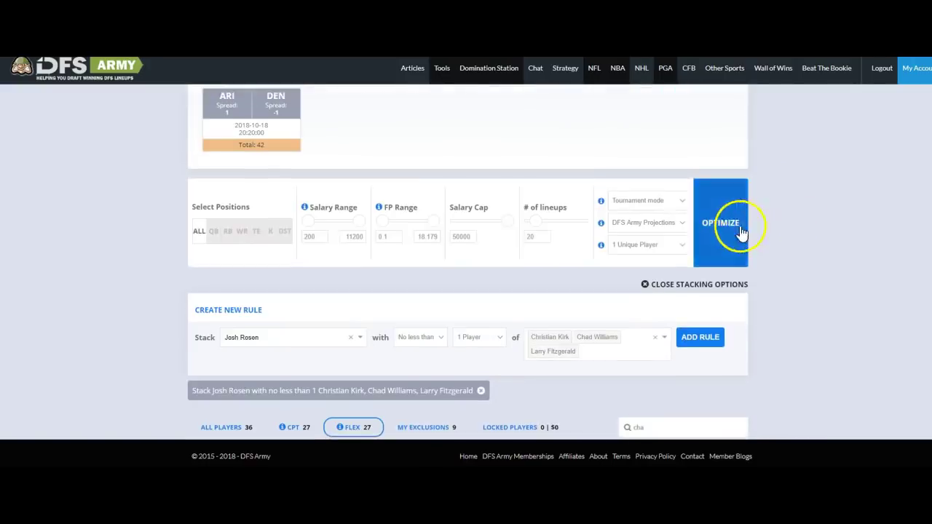
left_click(732, 226)
scroll(799, 233, "down", 4)
scroll(801, 229, "down", 4)
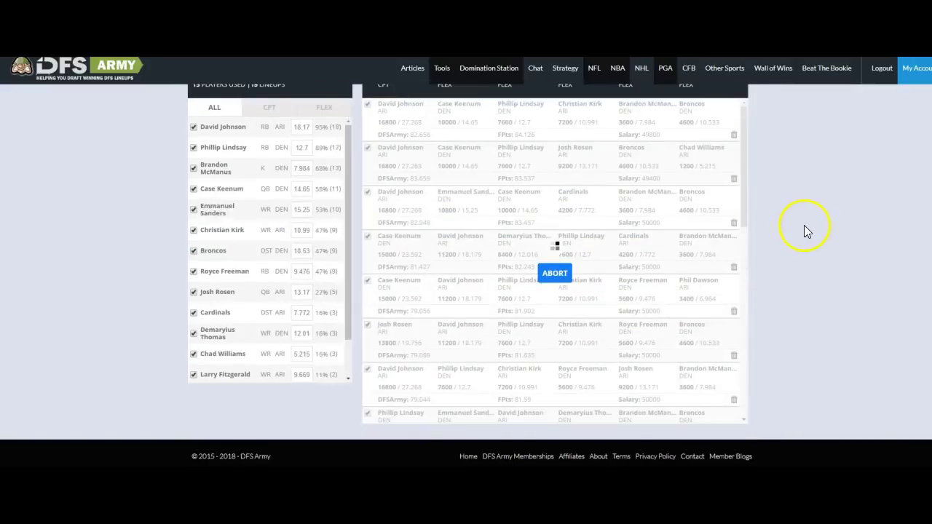
- Require 3 unique players per lineup and re-optimize, checking the resulting flex exposures
scroll(780, 232, "up", 5)
scroll(786, 221, "up", 3)
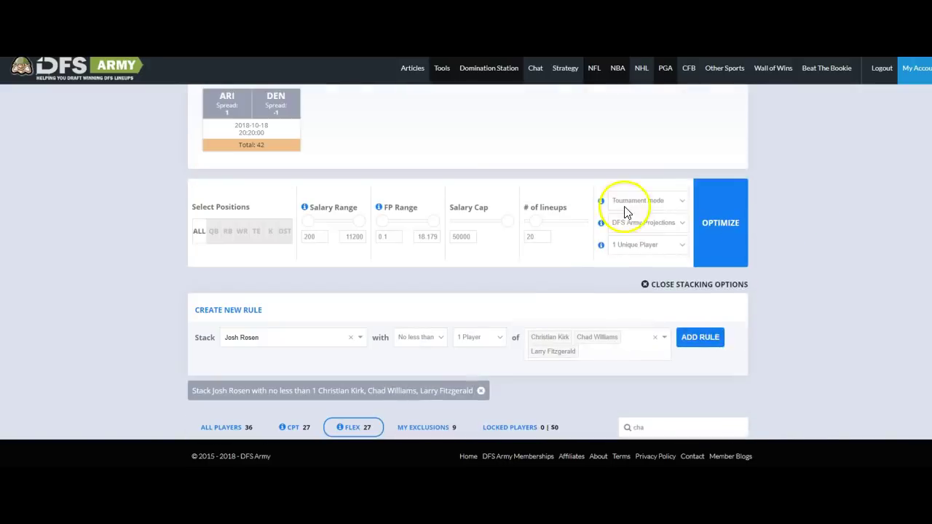
left_click(638, 245)
left_click(626, 277)
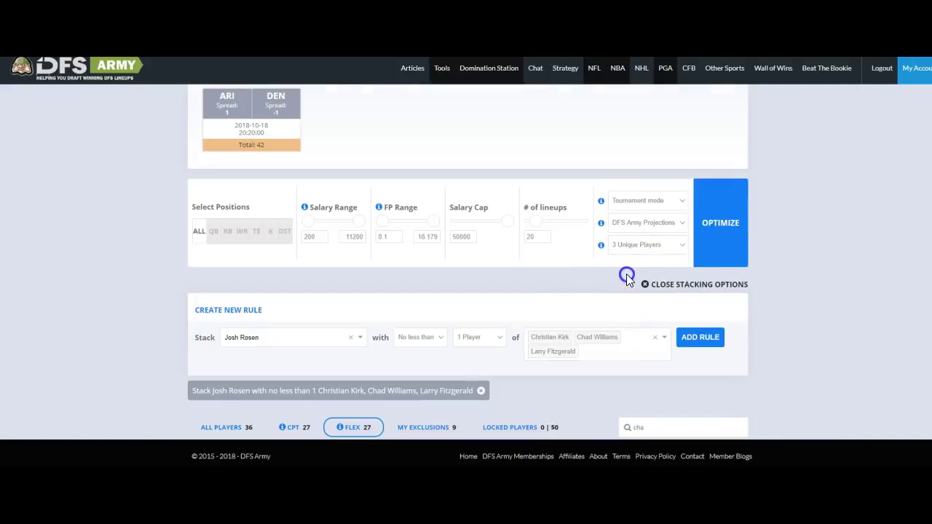
left_click(714, 223)
scroll(784, 221, "down", 6)
scroll(793, 223, "down", 1)
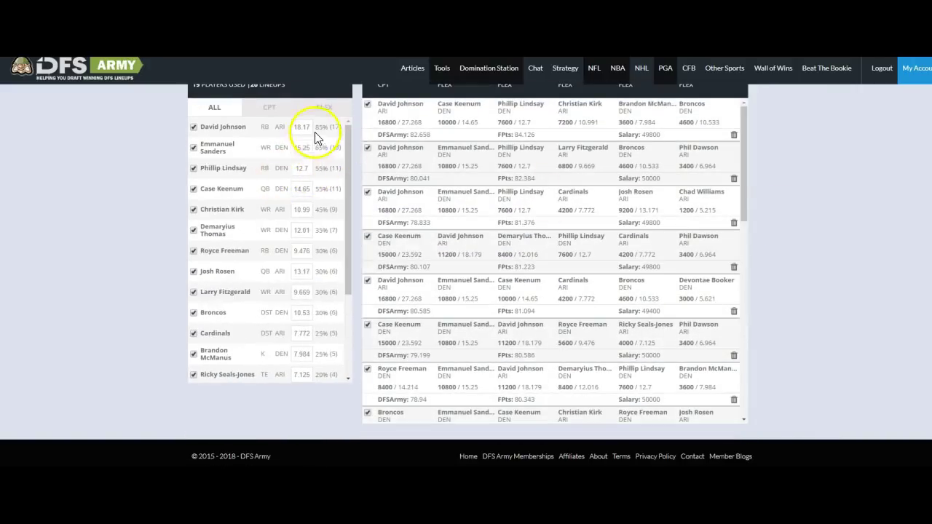
left_click(324, 107)
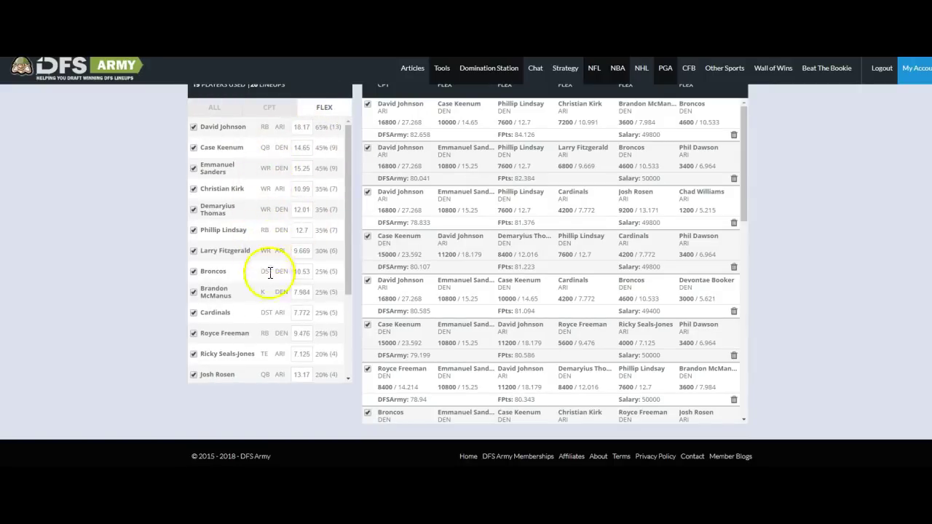
- Lower the unique-player requirement and re-optimize the lineups, checking the resulting flex exposures
scroll(744, 244, "up", 3)
scroll(744, 248, "up", 4)
left_click(651, 244)
left_click(717, 235)
scroll(792, 218, "down", 6)
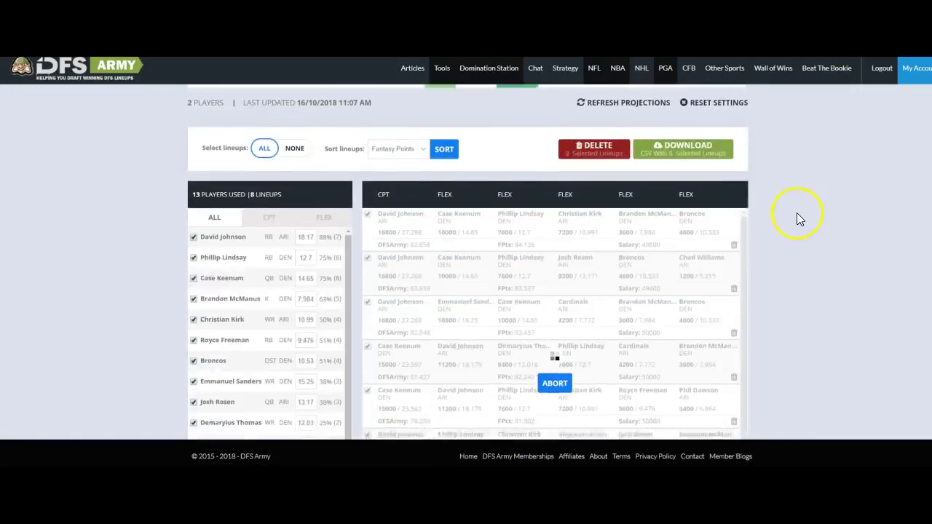
left_click(336, 110)
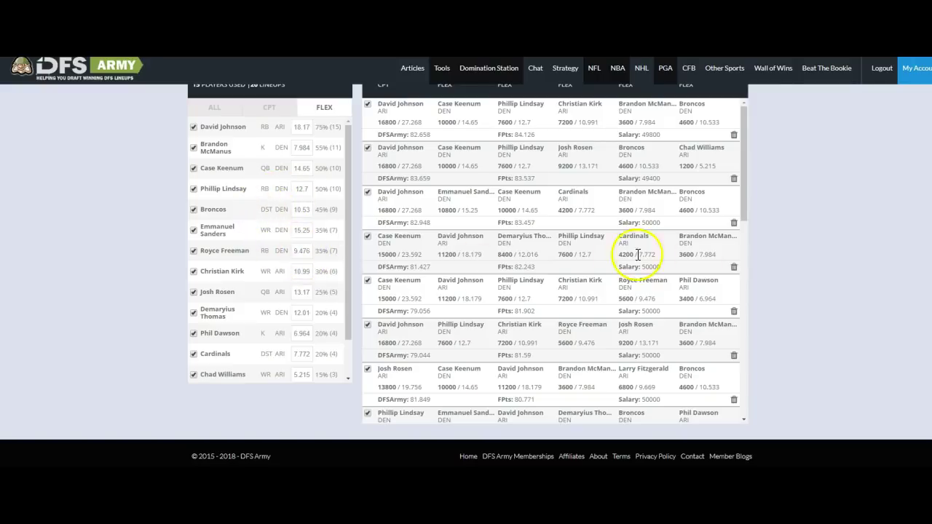
- Review the generated lineups and the flex exposures down to the least-used players
scroll(289, 283, "down", 1)
scroll(410, 281, "down", 1)
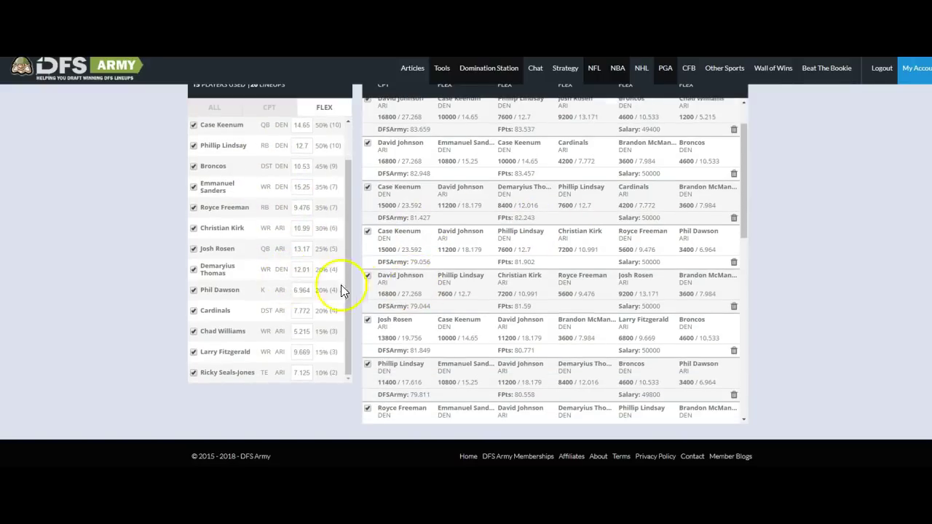
scroll(302, 291, "up", 3)
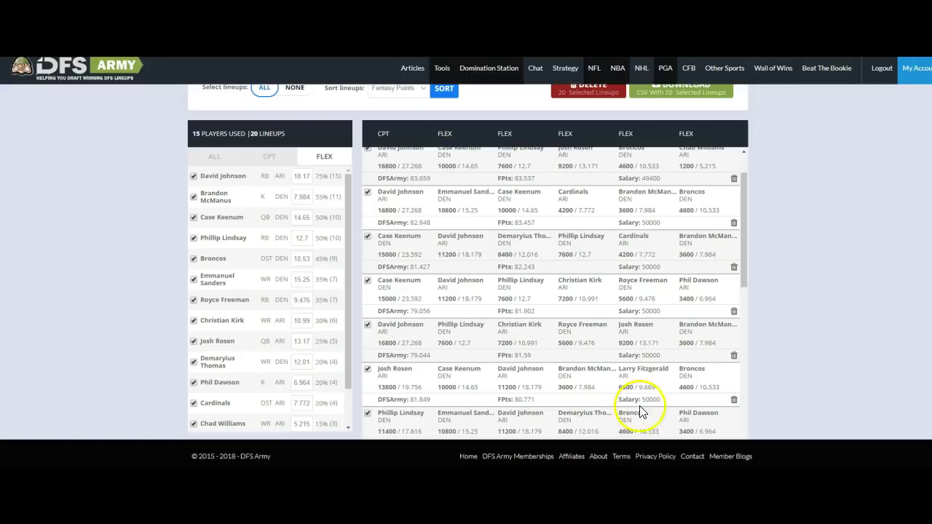
- Show the captain exposures of the used players and compare them with the captains across the 20 generated lineups
left_click(269, 156)
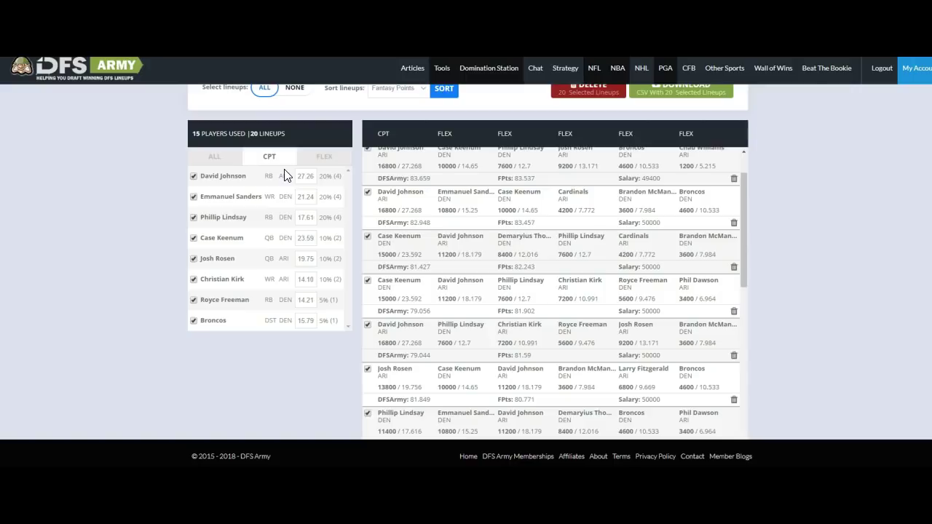
scroll(416, 260, "up", 5)
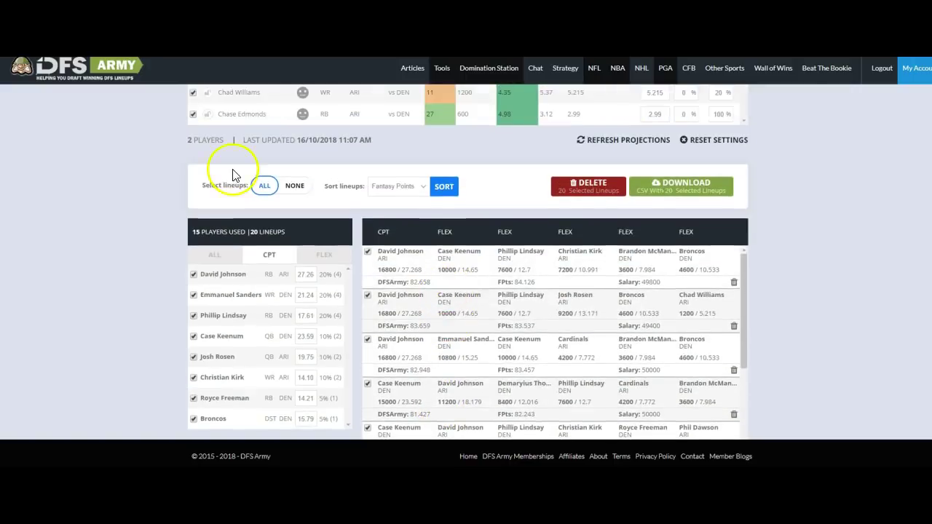
scroll(235, 173, "down", 2)
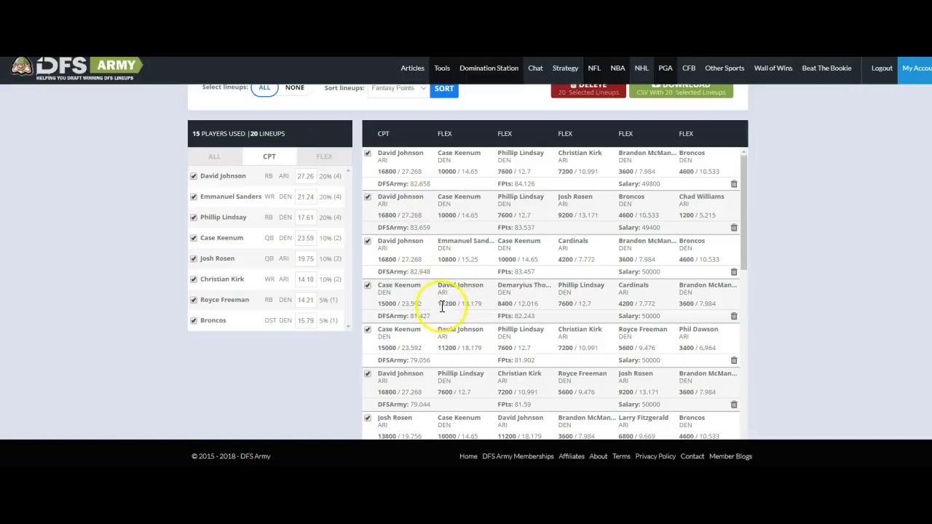
scroll(443, 308, "down", 2)
scroll(443, 308, "down", 2)
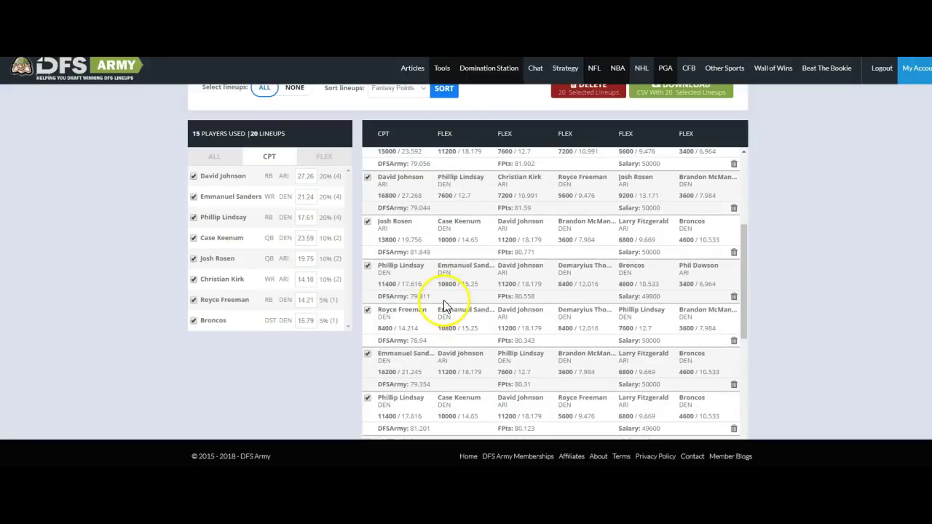
scroll(443, 308, "up", 10)
scroll(794, 257, "down", 5)
scroll(64, 411, "down", 2)
scroll(73, 397, "up", 2)
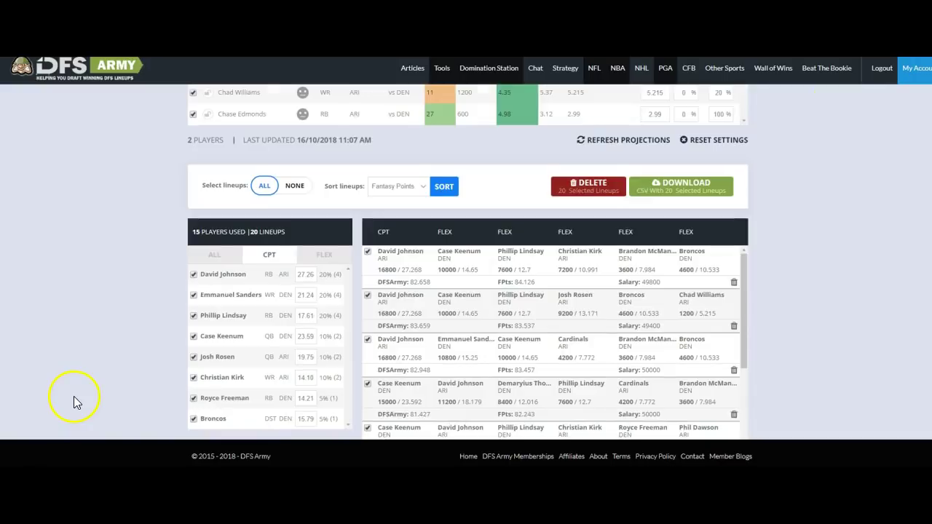
scroll(73, 399, "up", 2)
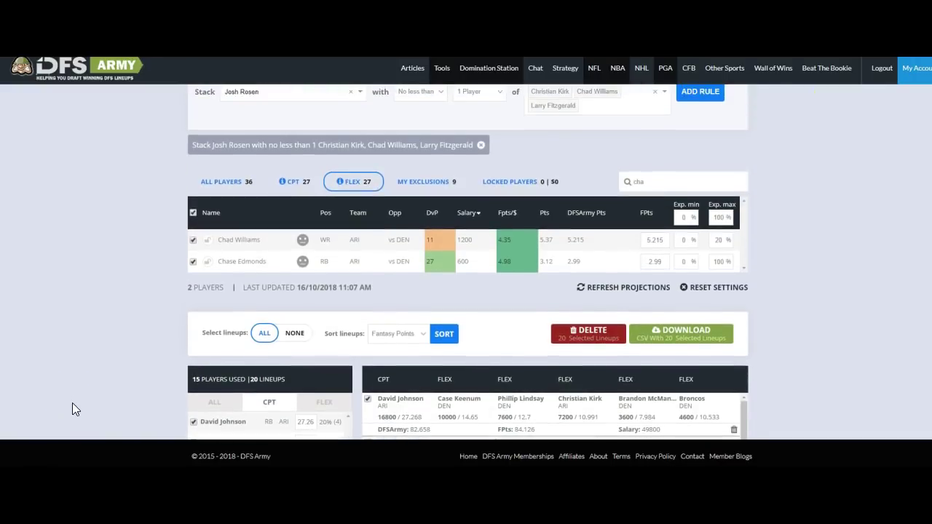